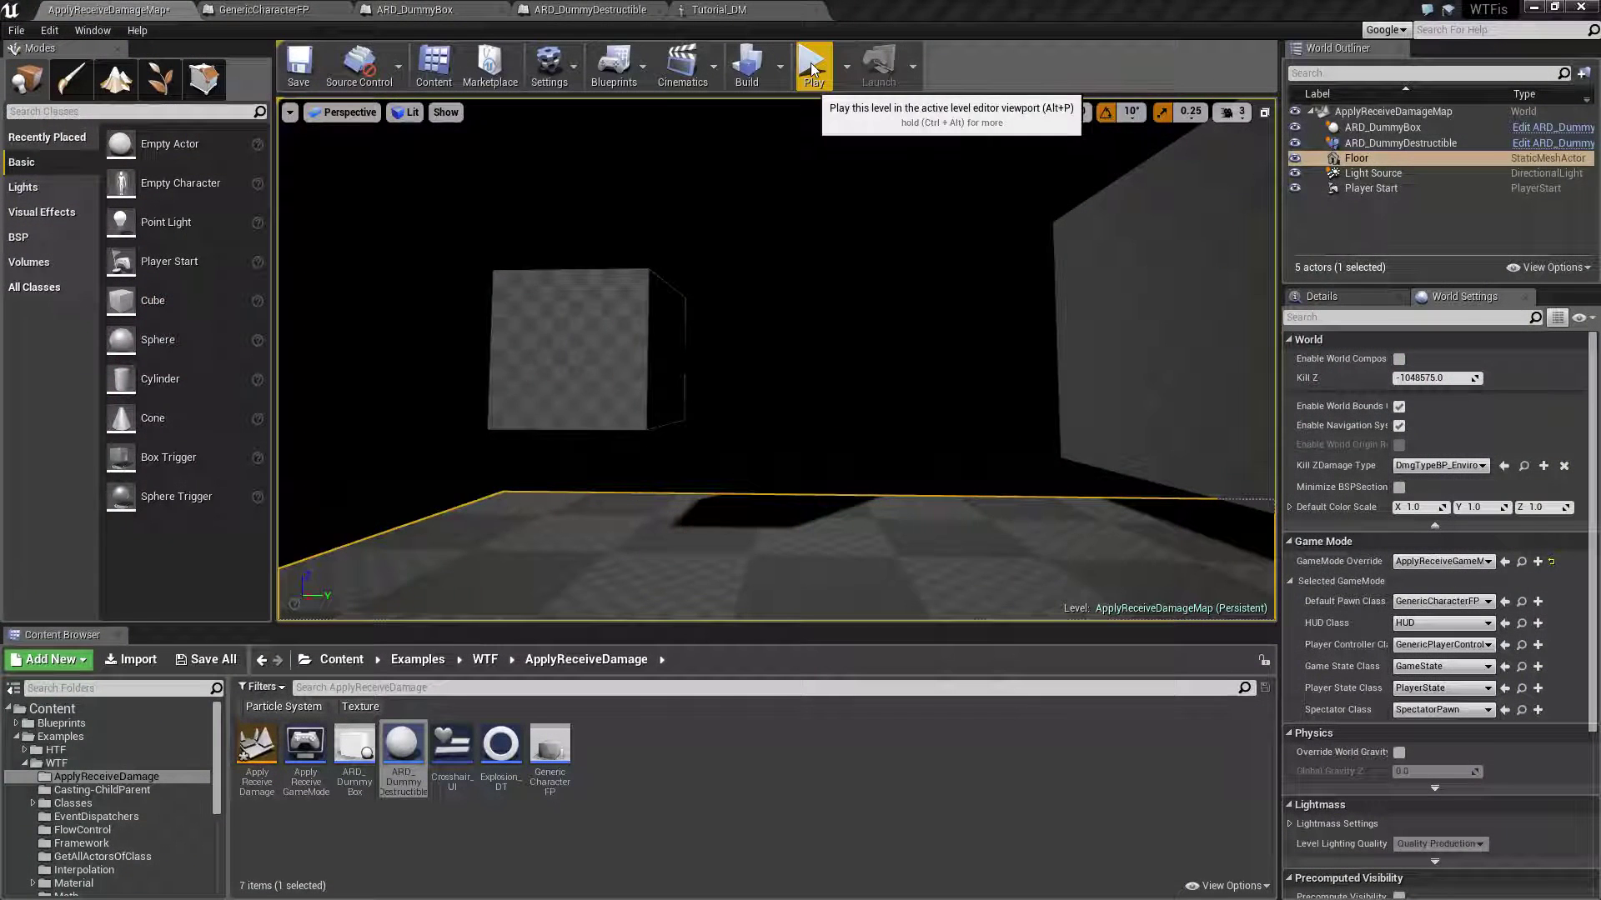
Step: Start Play-in-editor and walk around the box with WASD
click(813, 65)
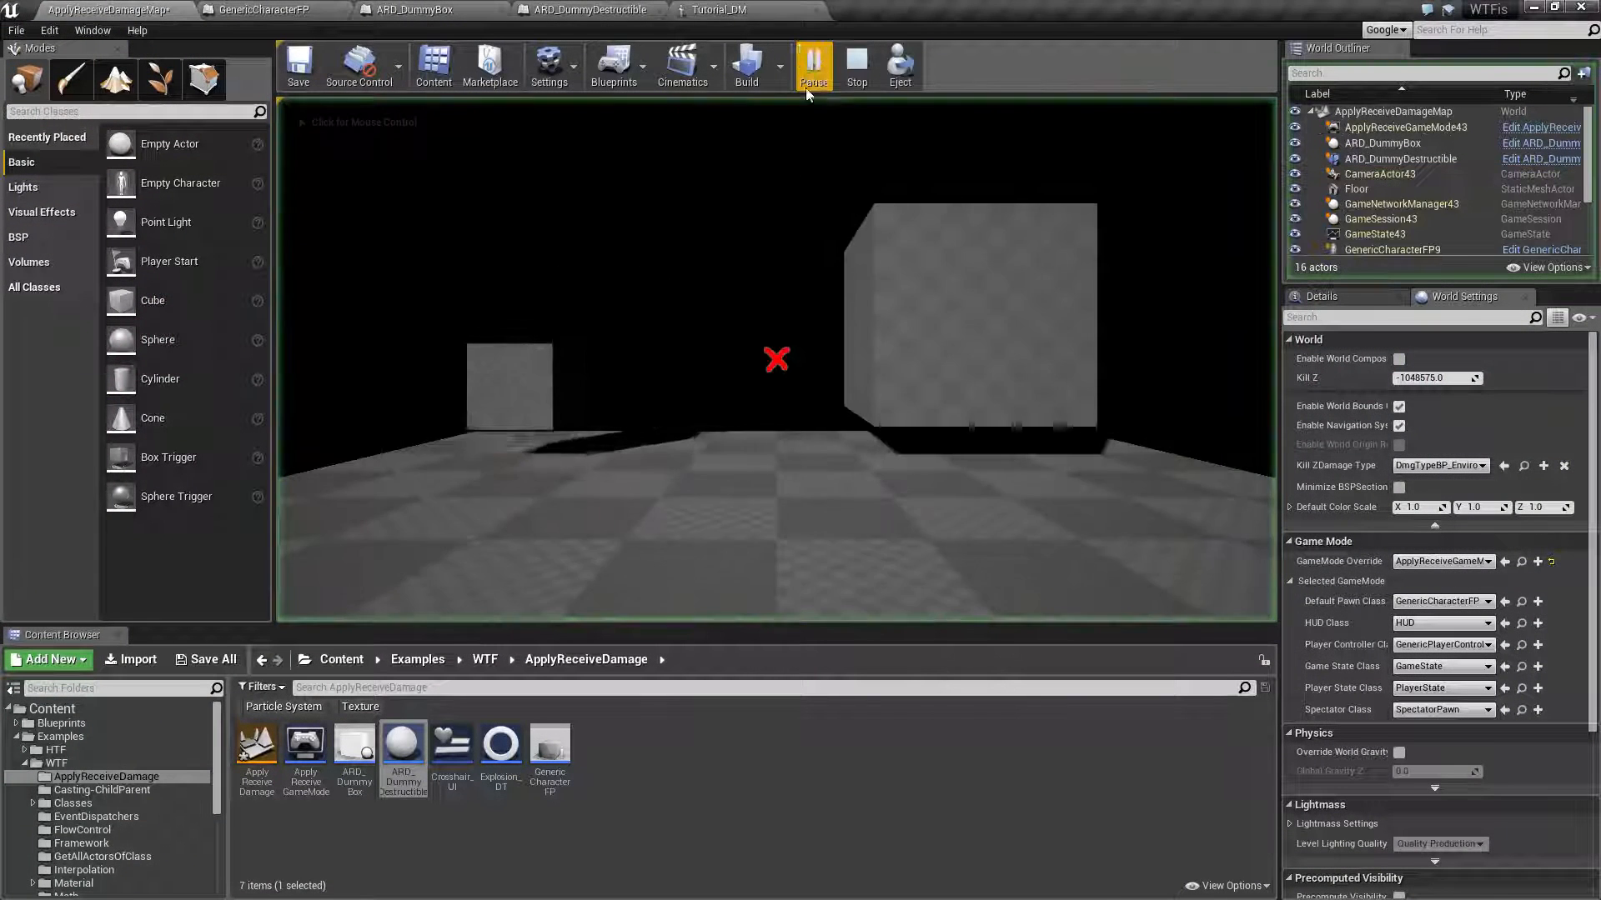
key(w)
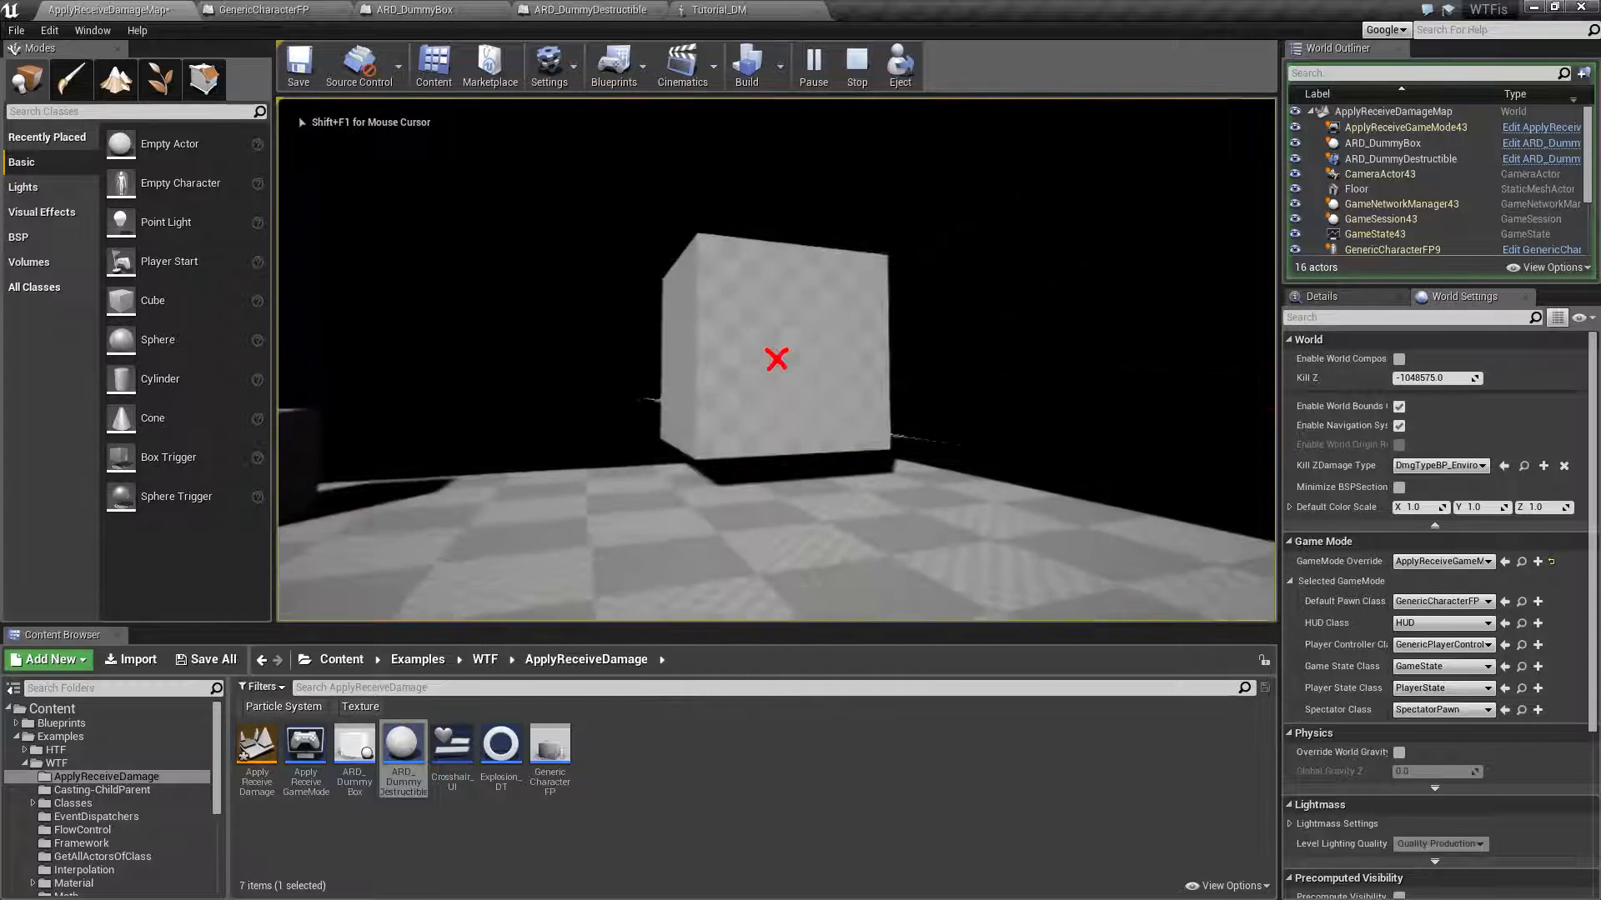
key(w)
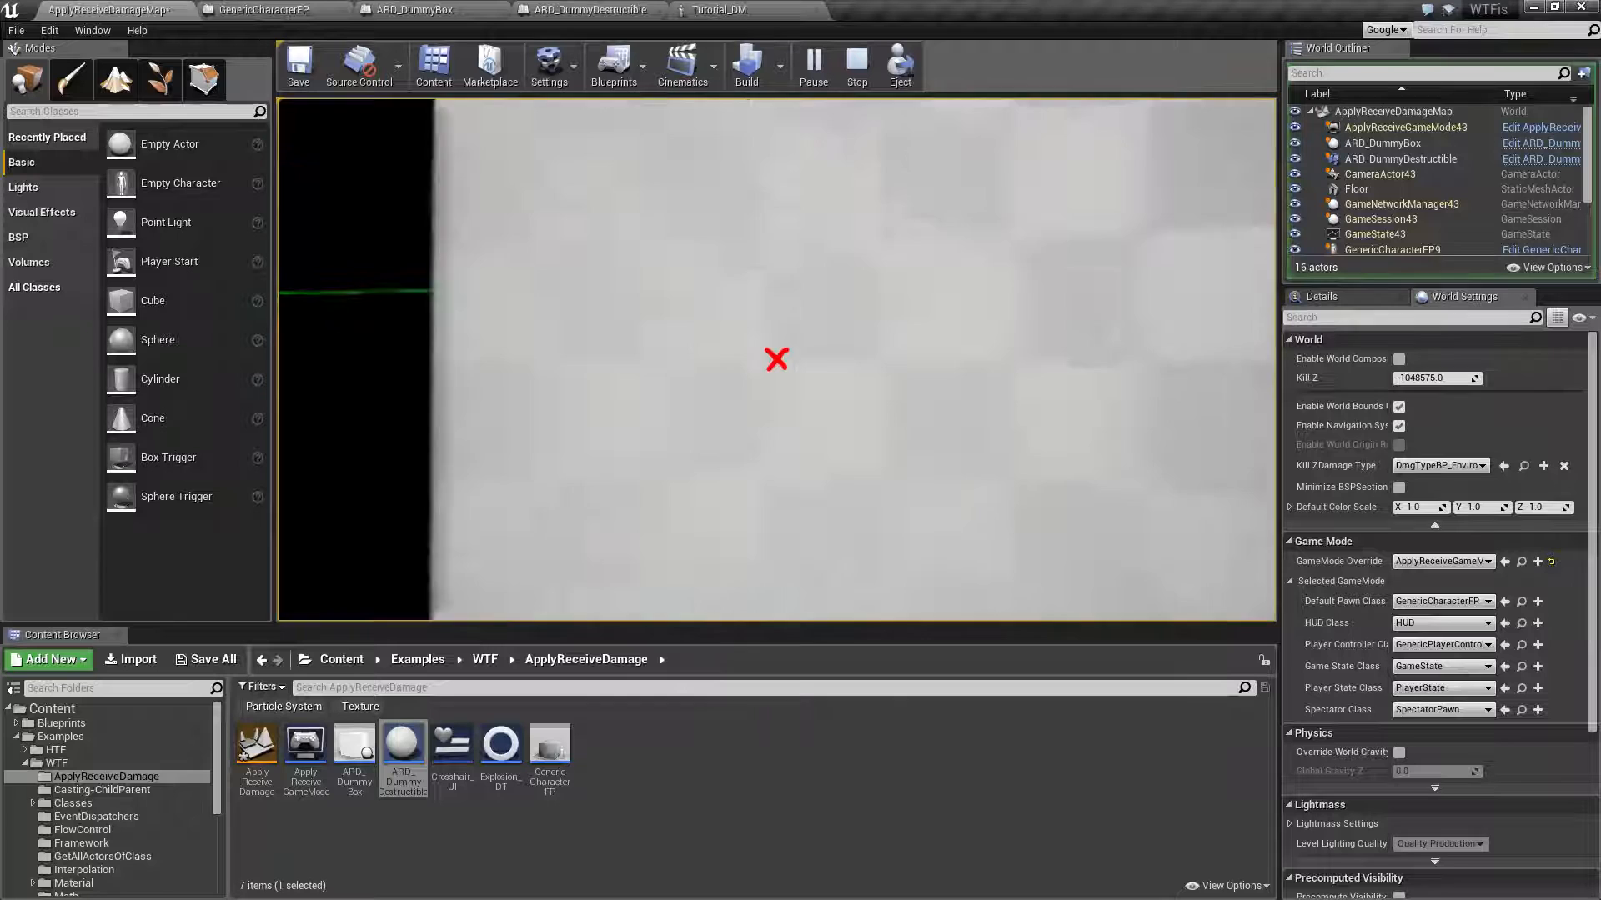
key(w)
key(w)
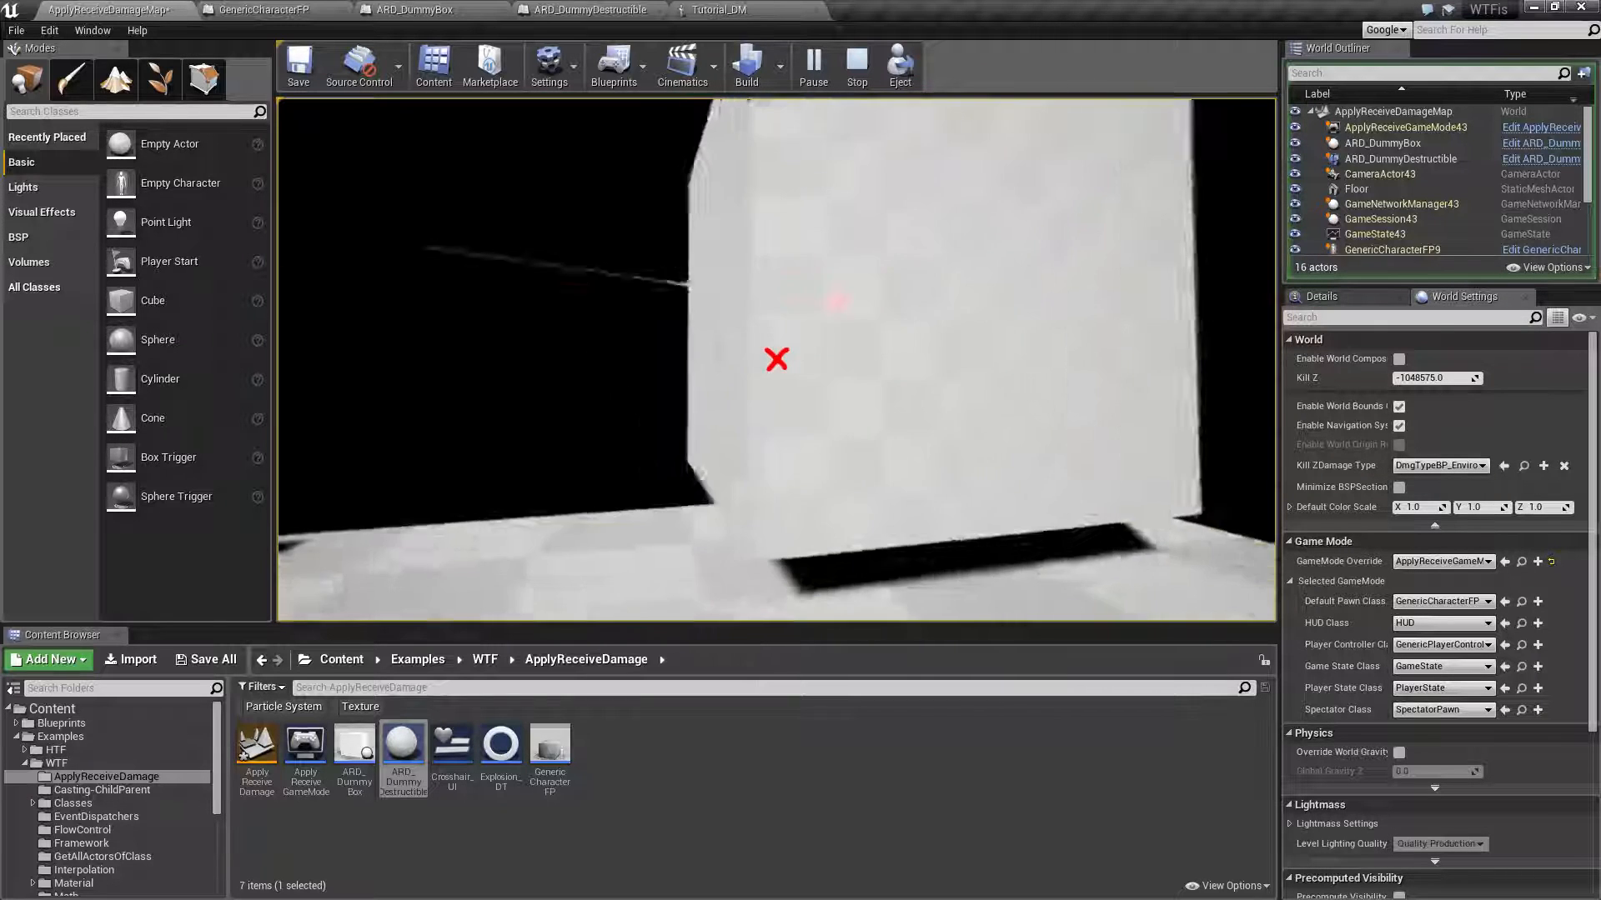
key(s)
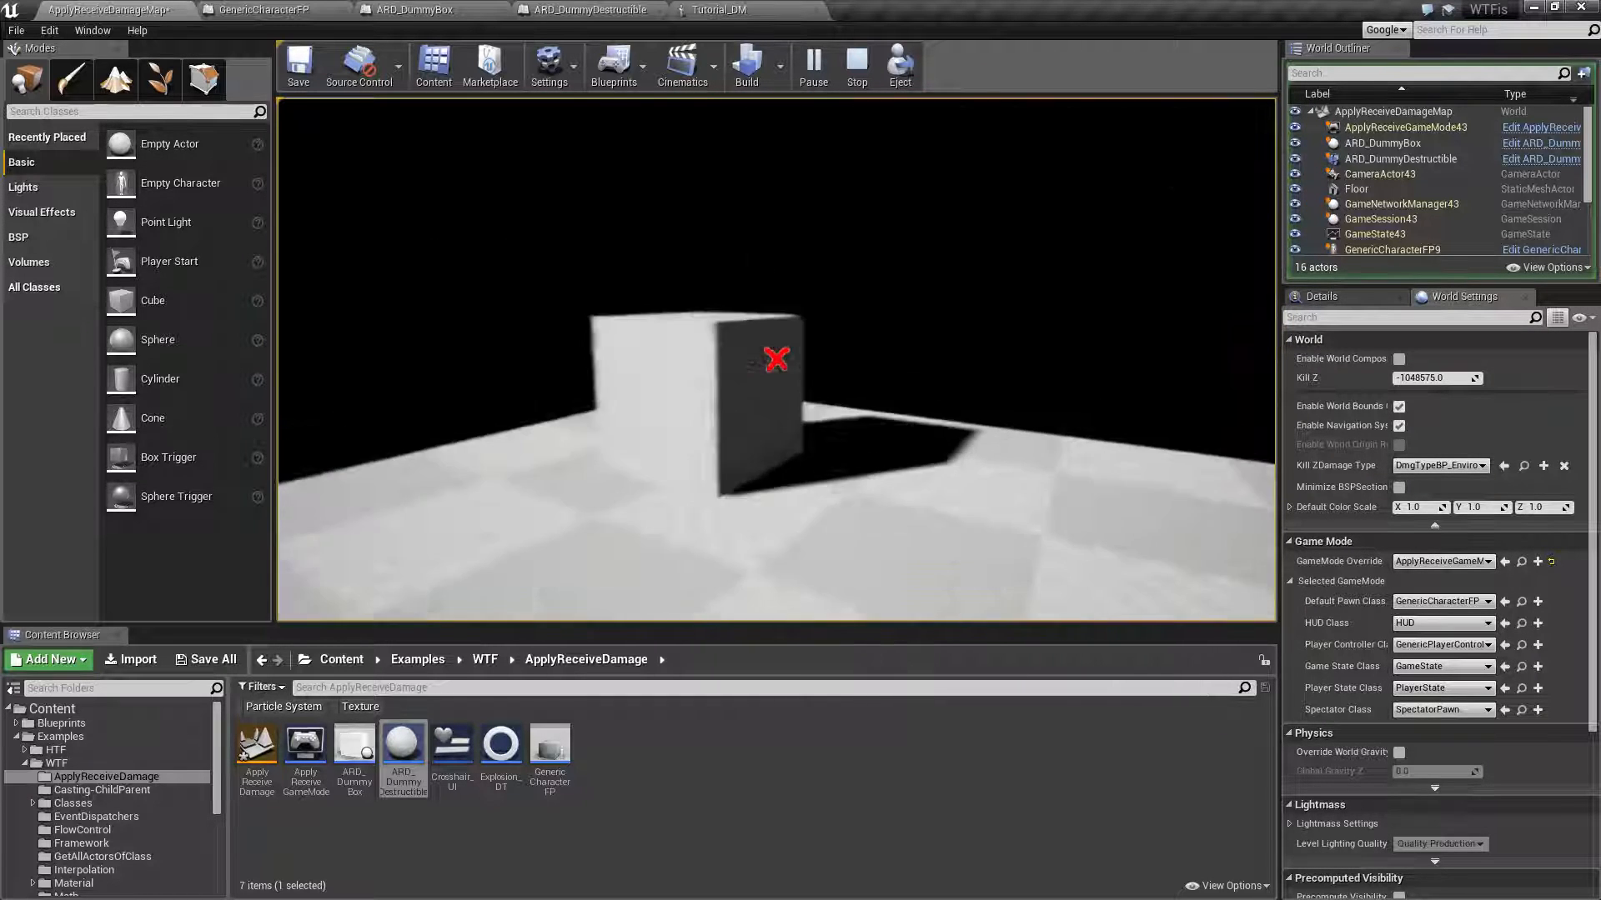
Step: Shoot the box repeatedly while circling it until its printed Health drops to 200
click(775, 360)
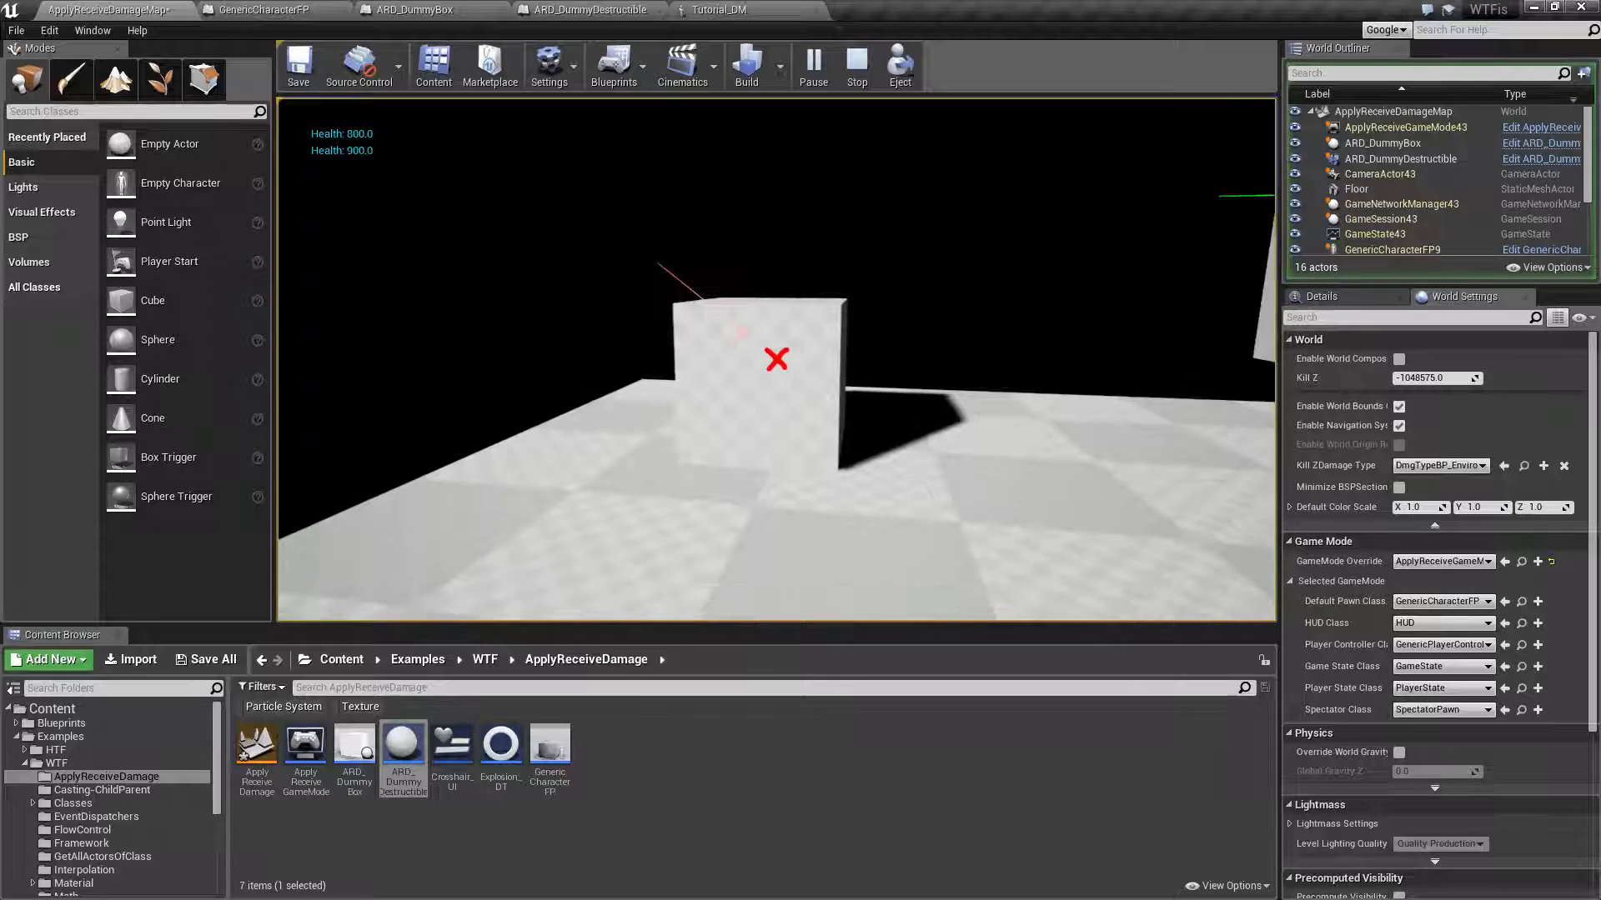
click(776, 360)
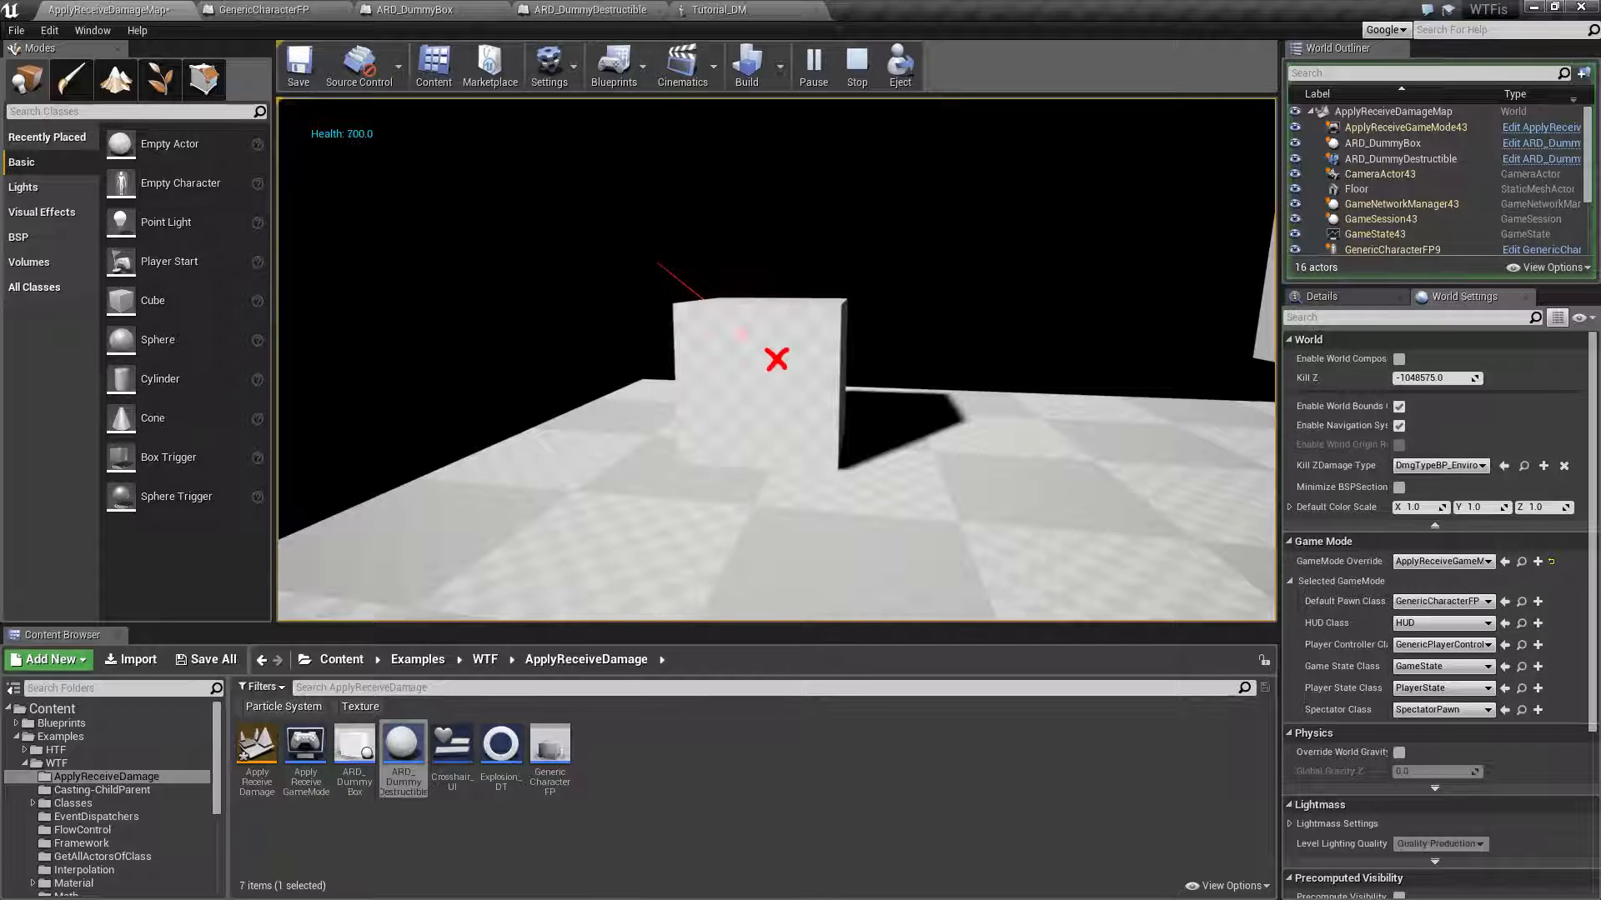
click(776, 360)
click(775, 360)
key(w)
click(776, 360)
key(a)
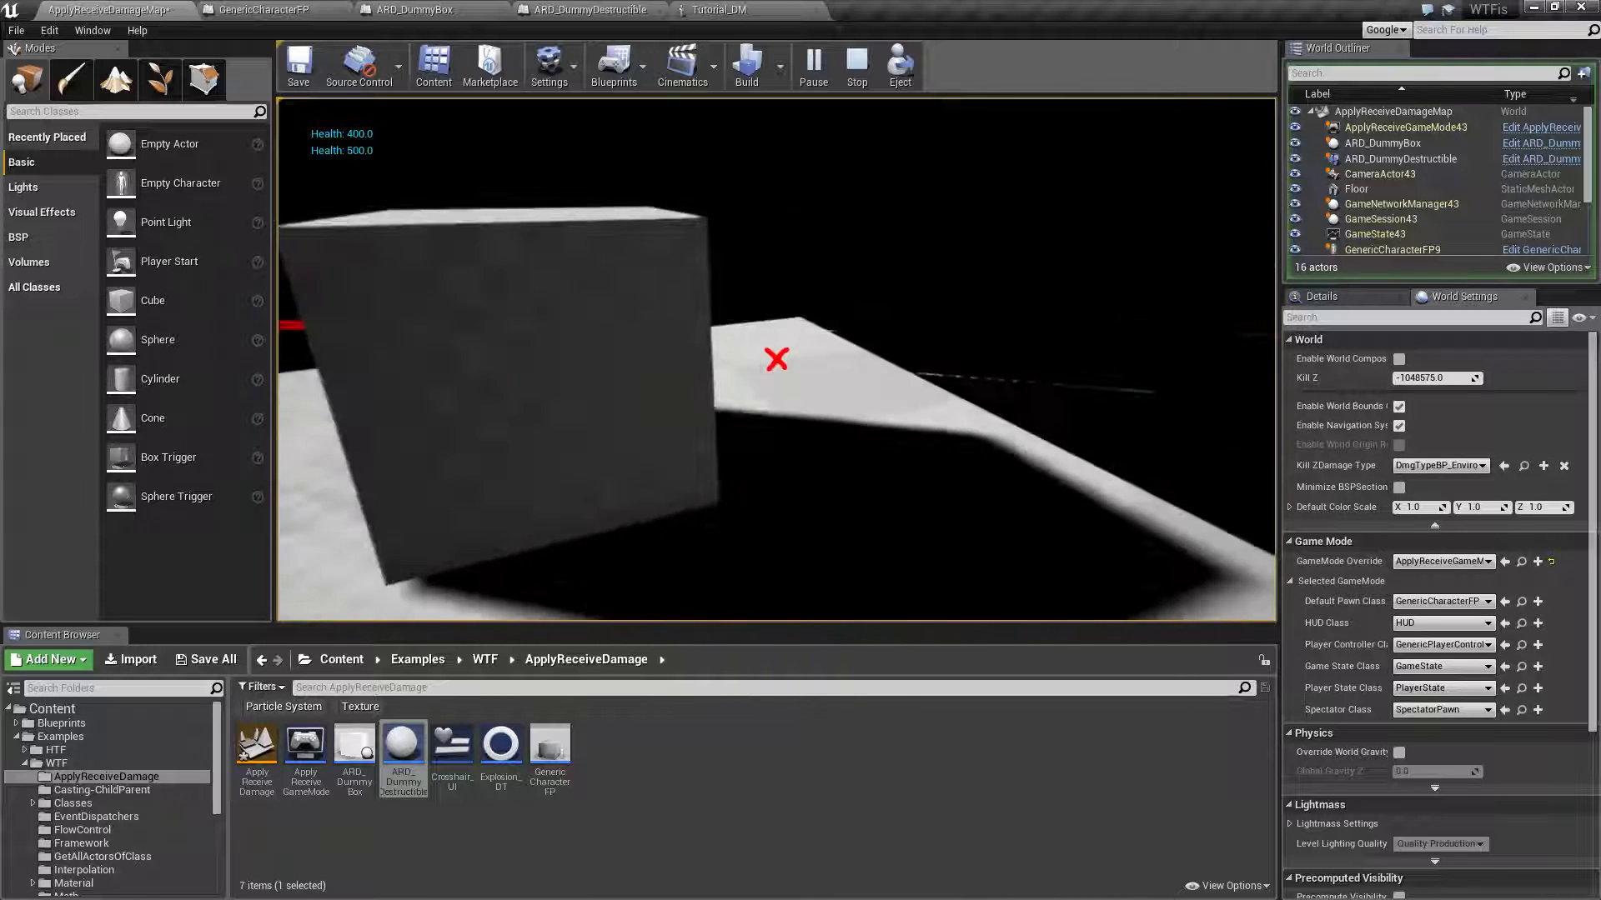
click(776, 361)
key(s)
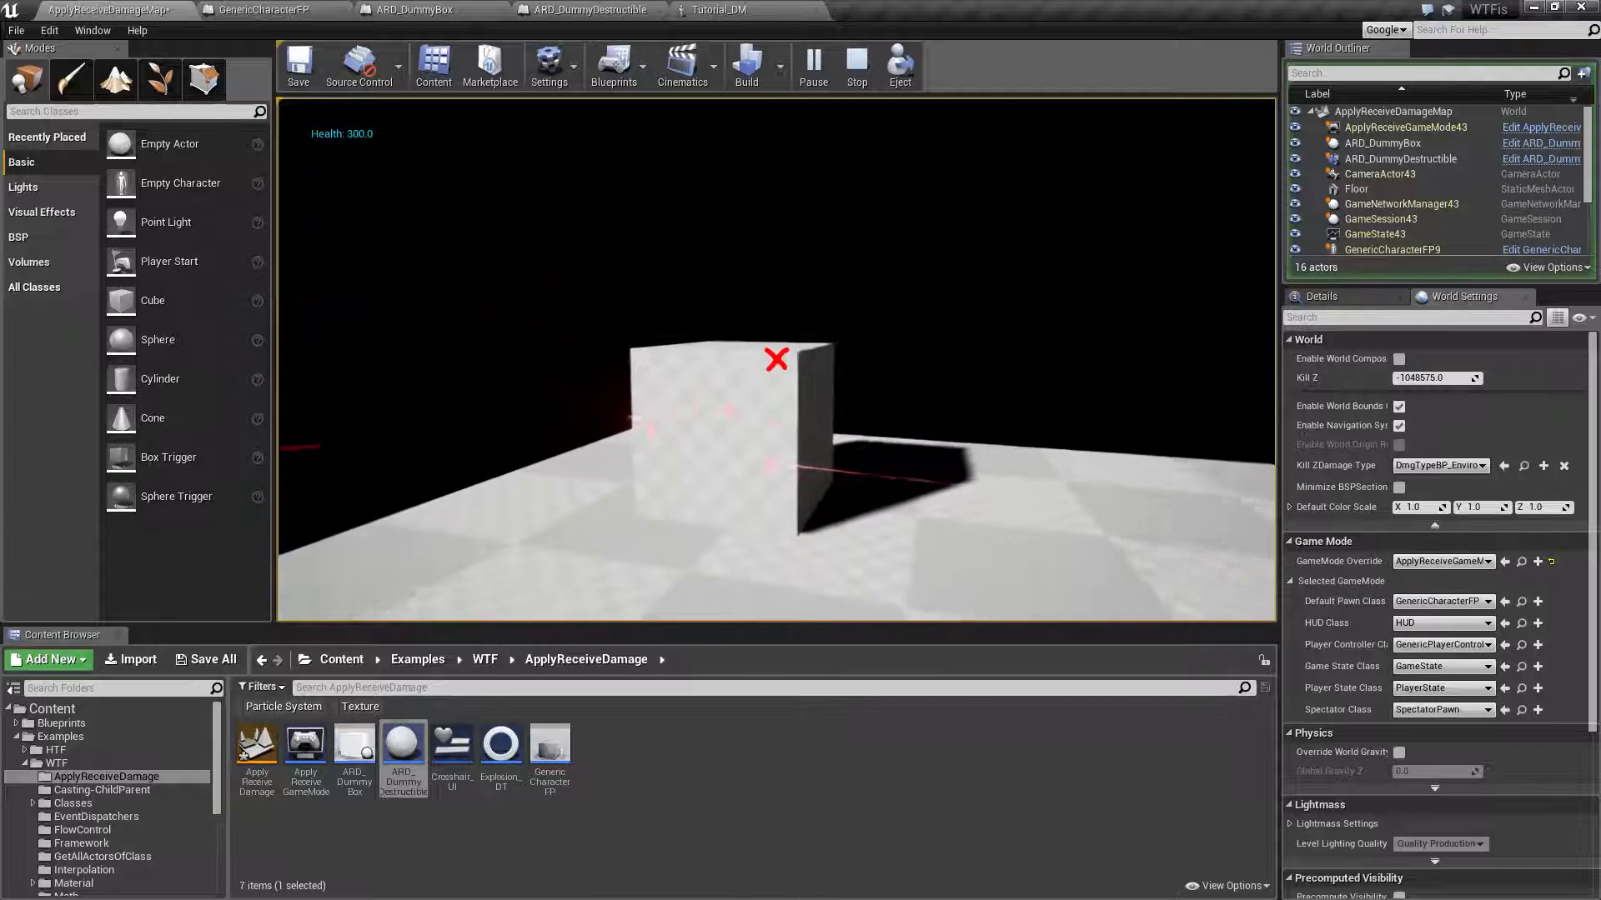
click(776, 360)
Step: End the play session and return to the editor
key(d)
key(s)
key(Escape)
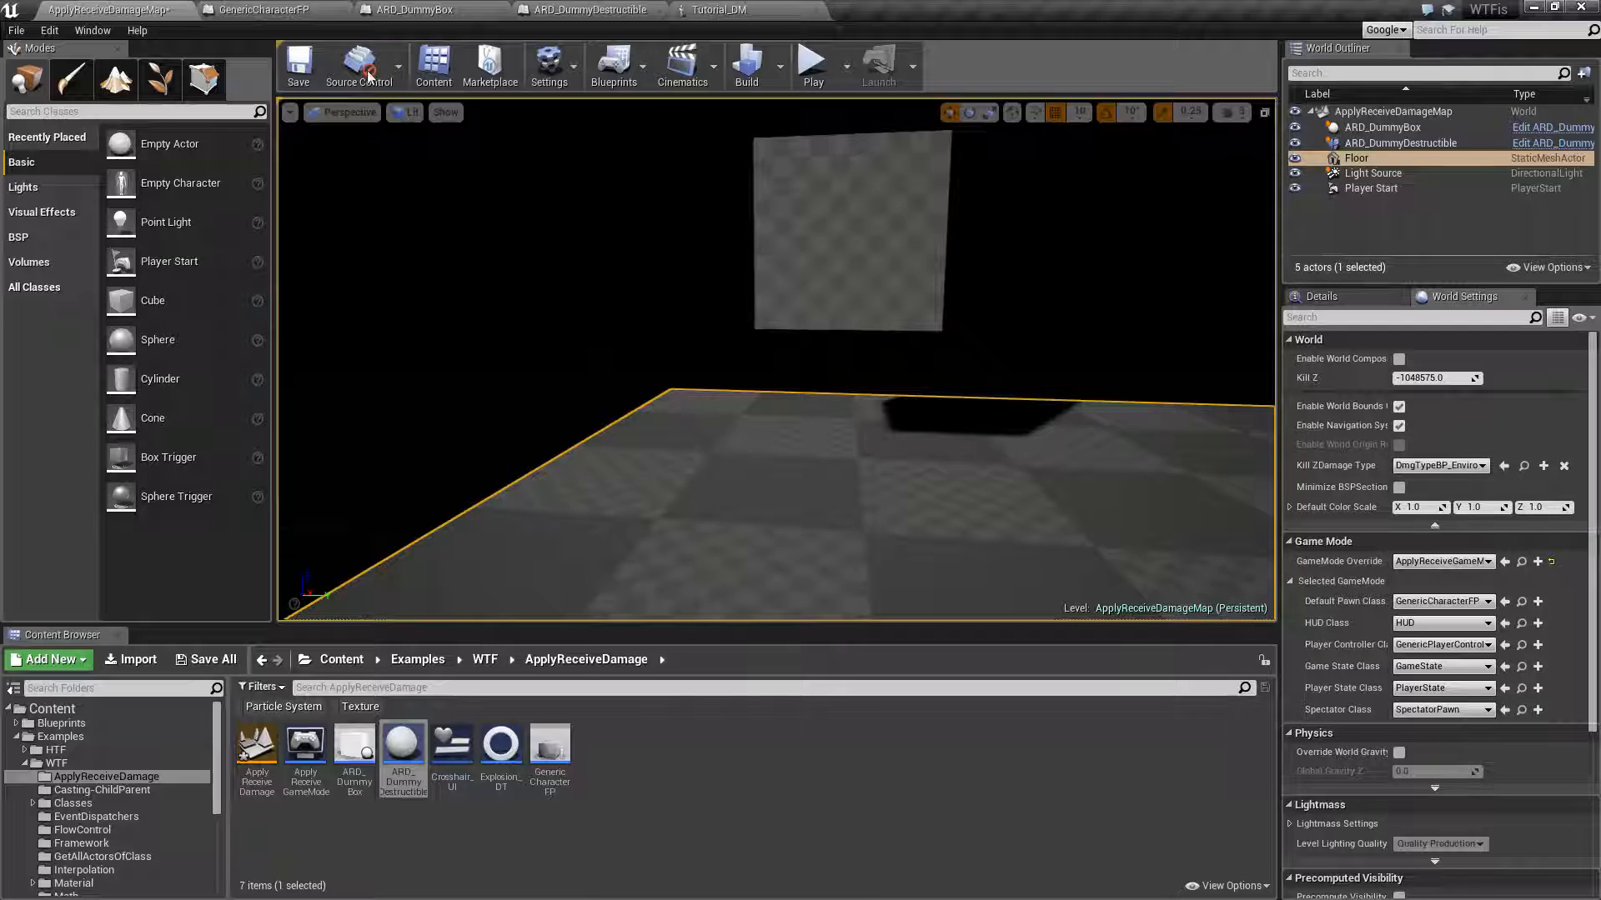
Step: Show GenericCharacterFP's EventGraph with the InputAction, Line Trace and Apply Damage chain, inspecting Apply Damage
click(257, 8)
right_drag(962, 517, 983, 525)
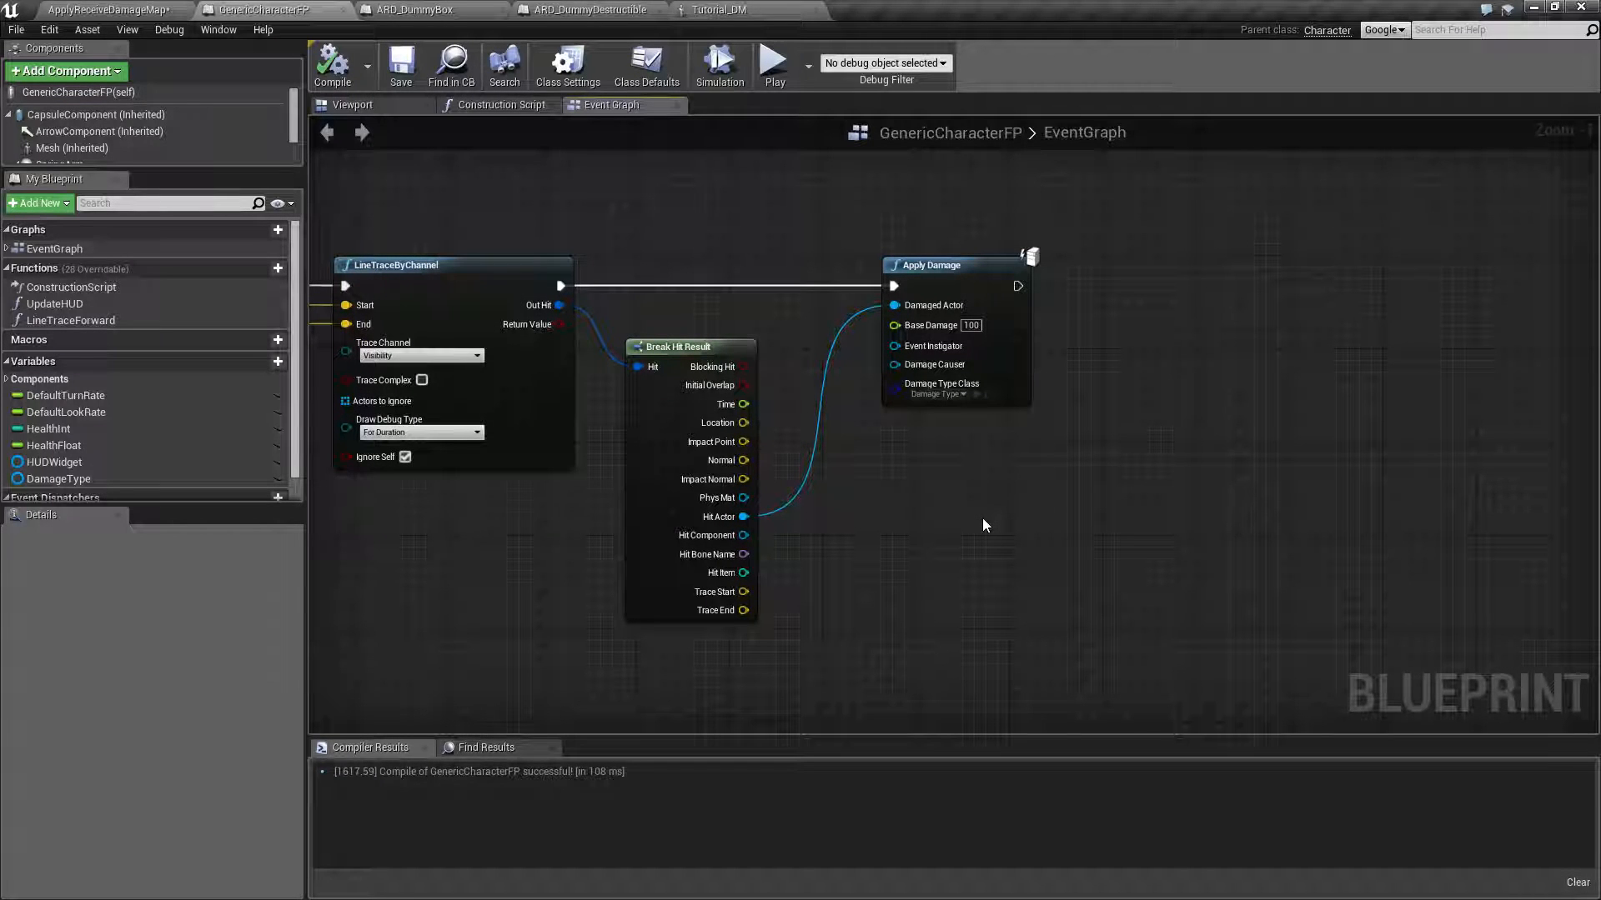
click(937, 272)
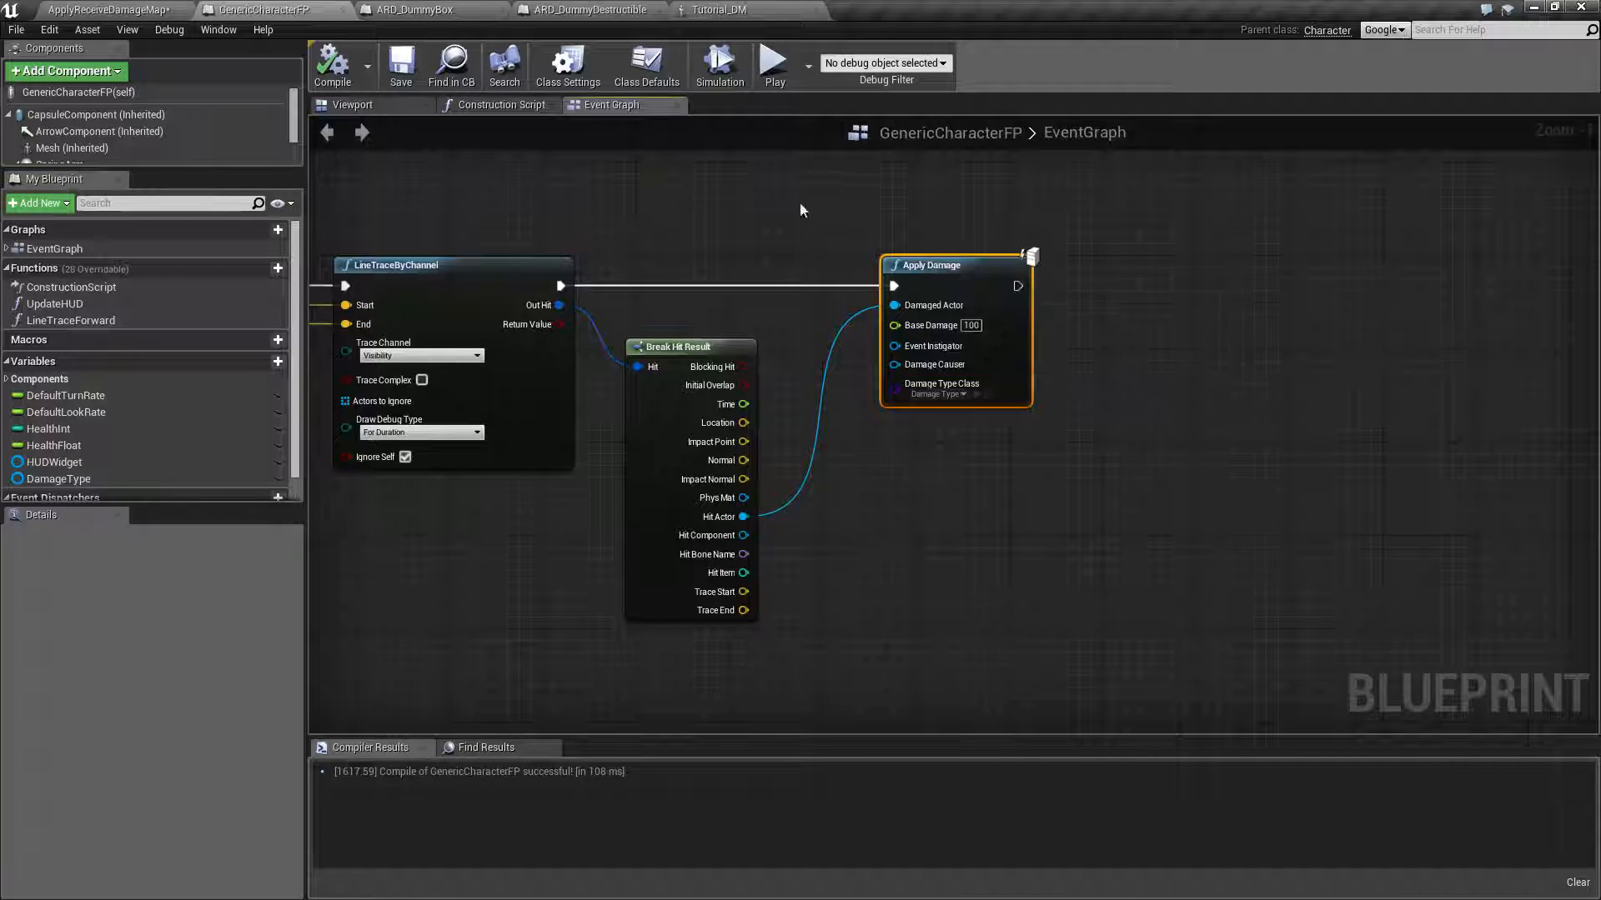
click(1026, 460)
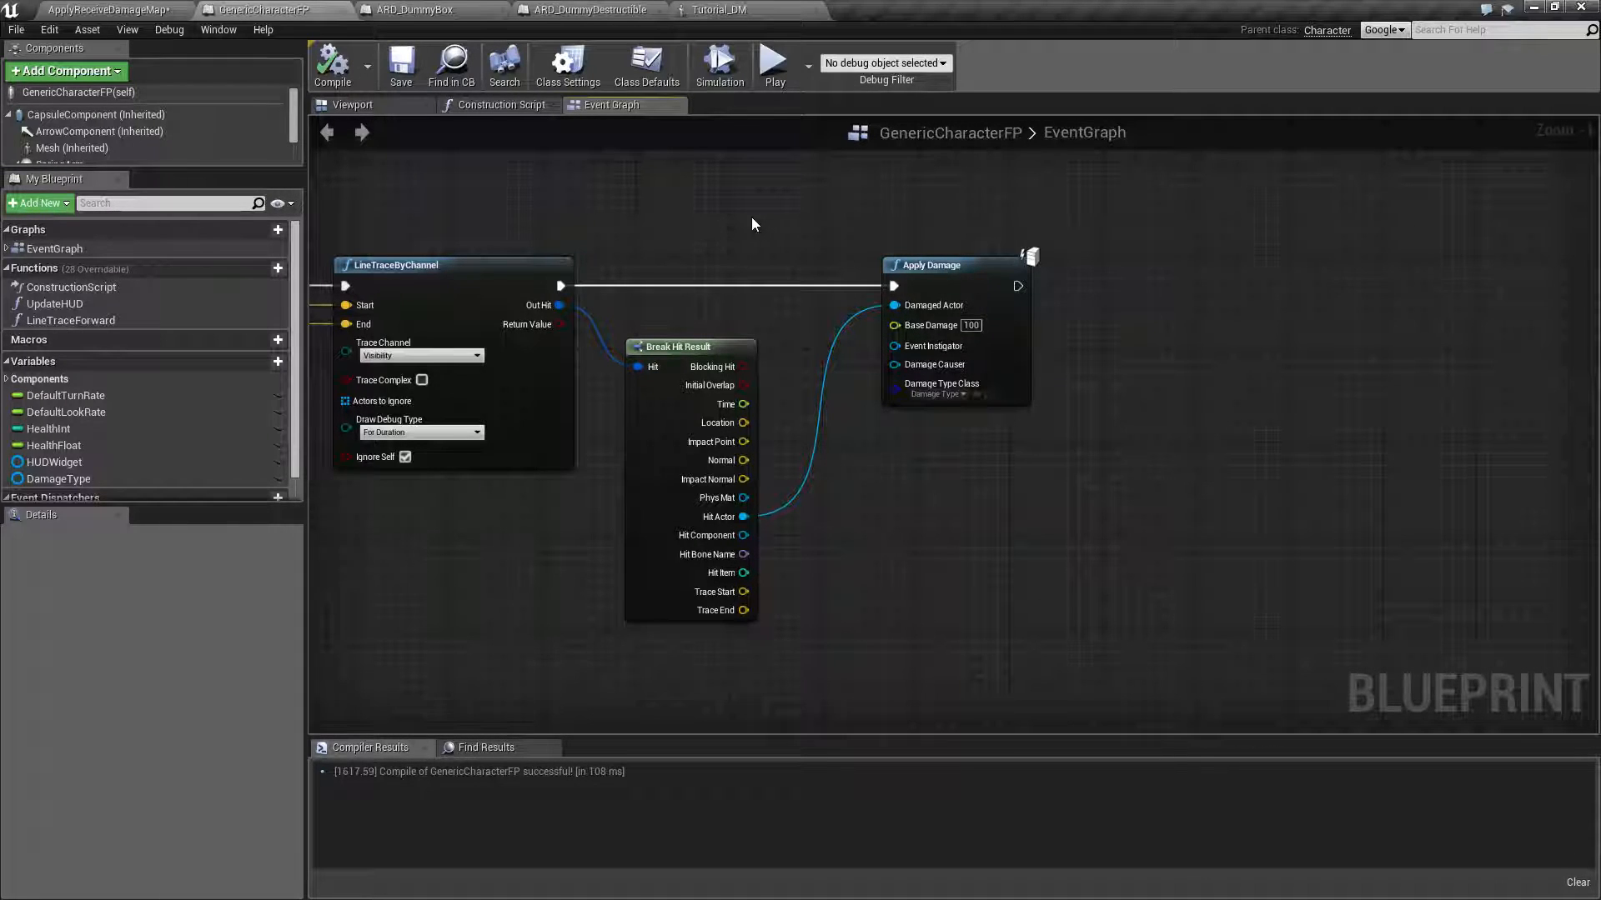
right_drag(752, 224, 1221, 259)
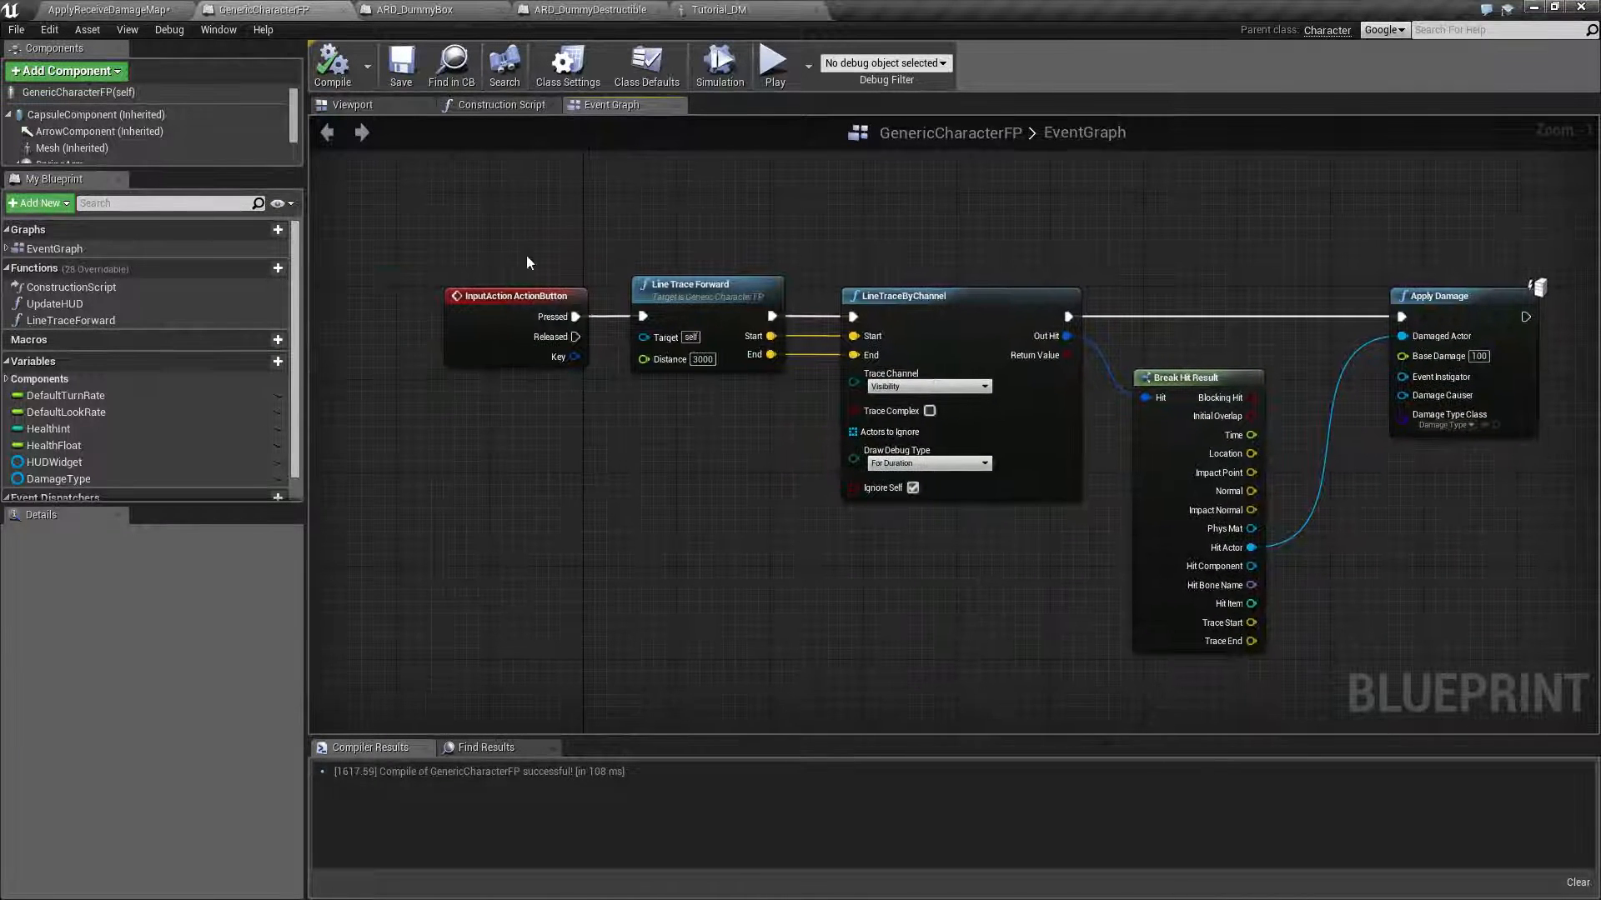
drag(526, 255, 557, 420)
right_drag(737, 421, 616, 438)
drag(577, 206, 595, 470)
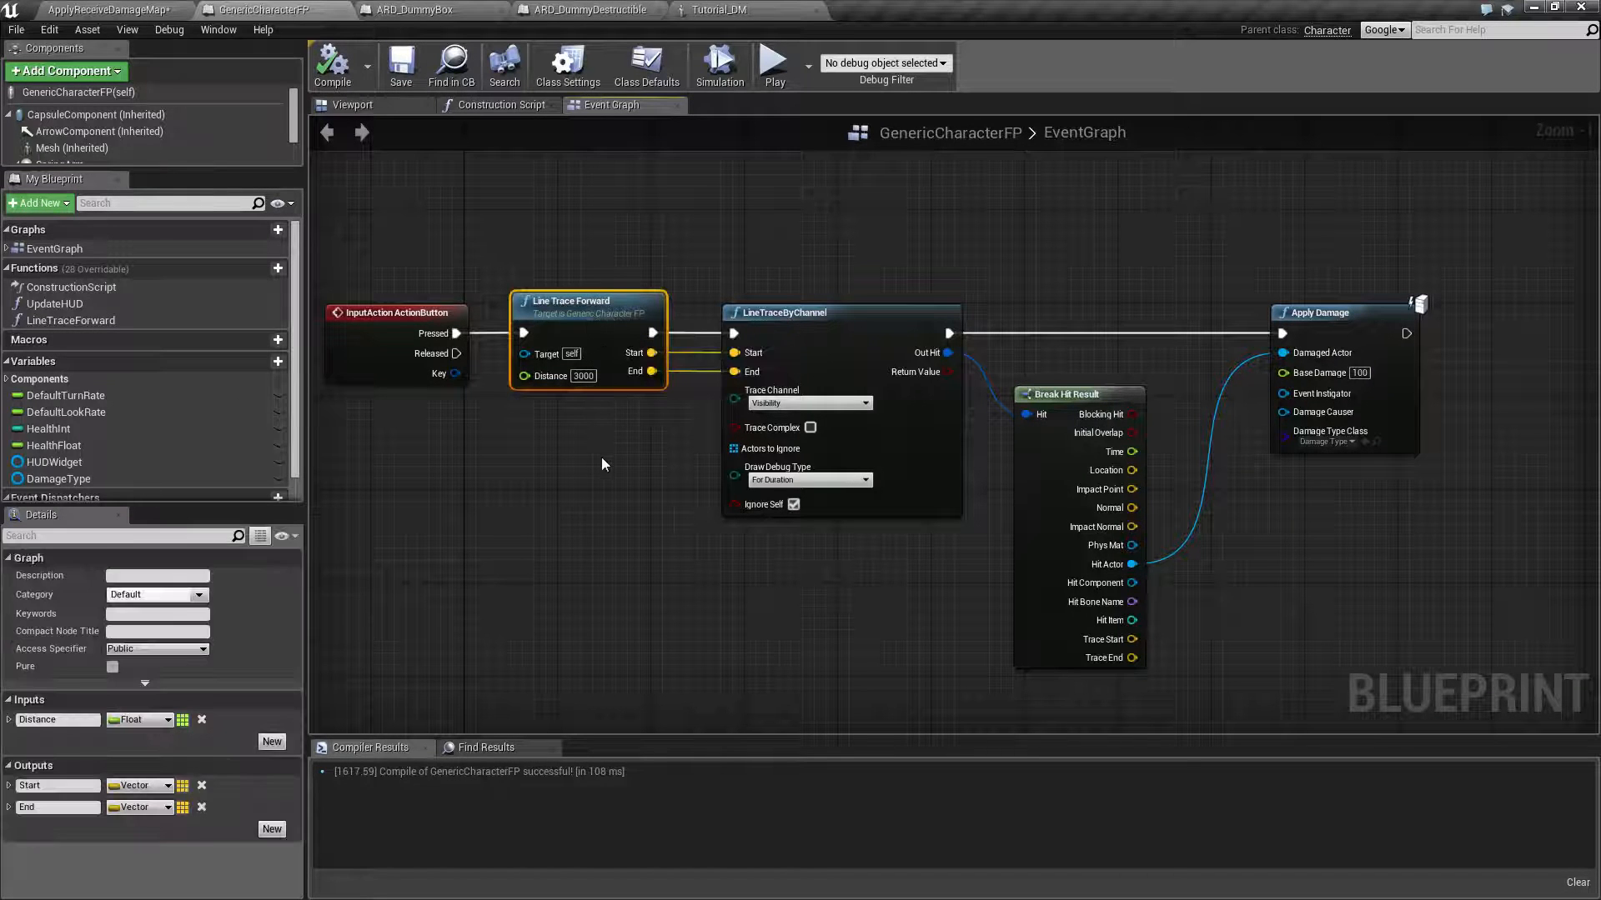
scroll(601, 457, up, 2)
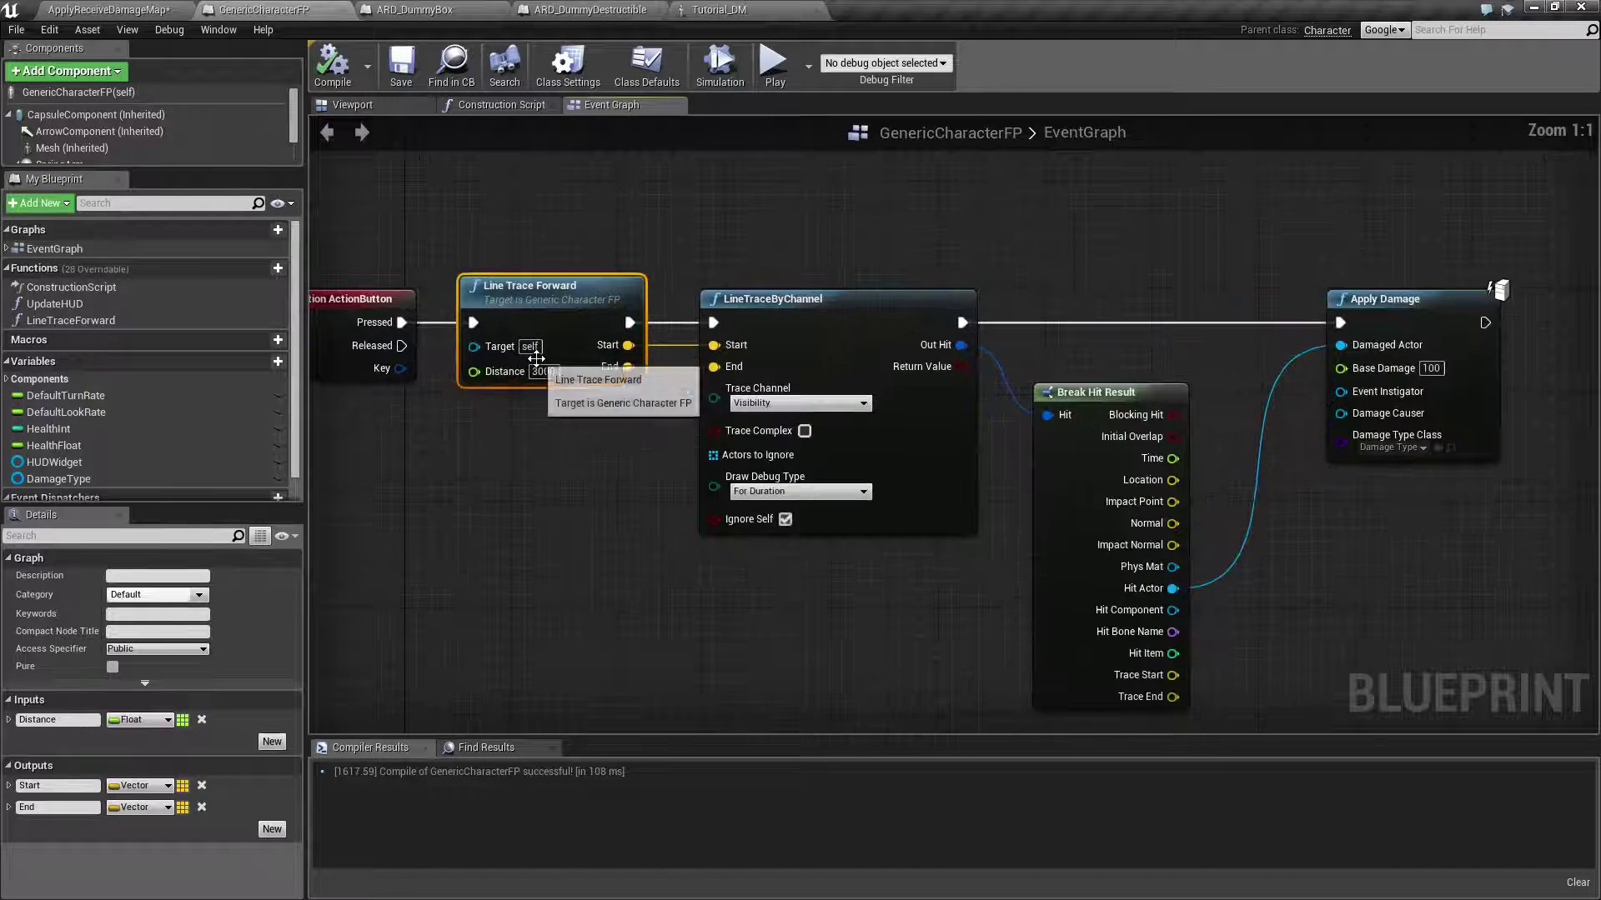
double_click(551, 286)
right_drag(780, 324, 679, 242)
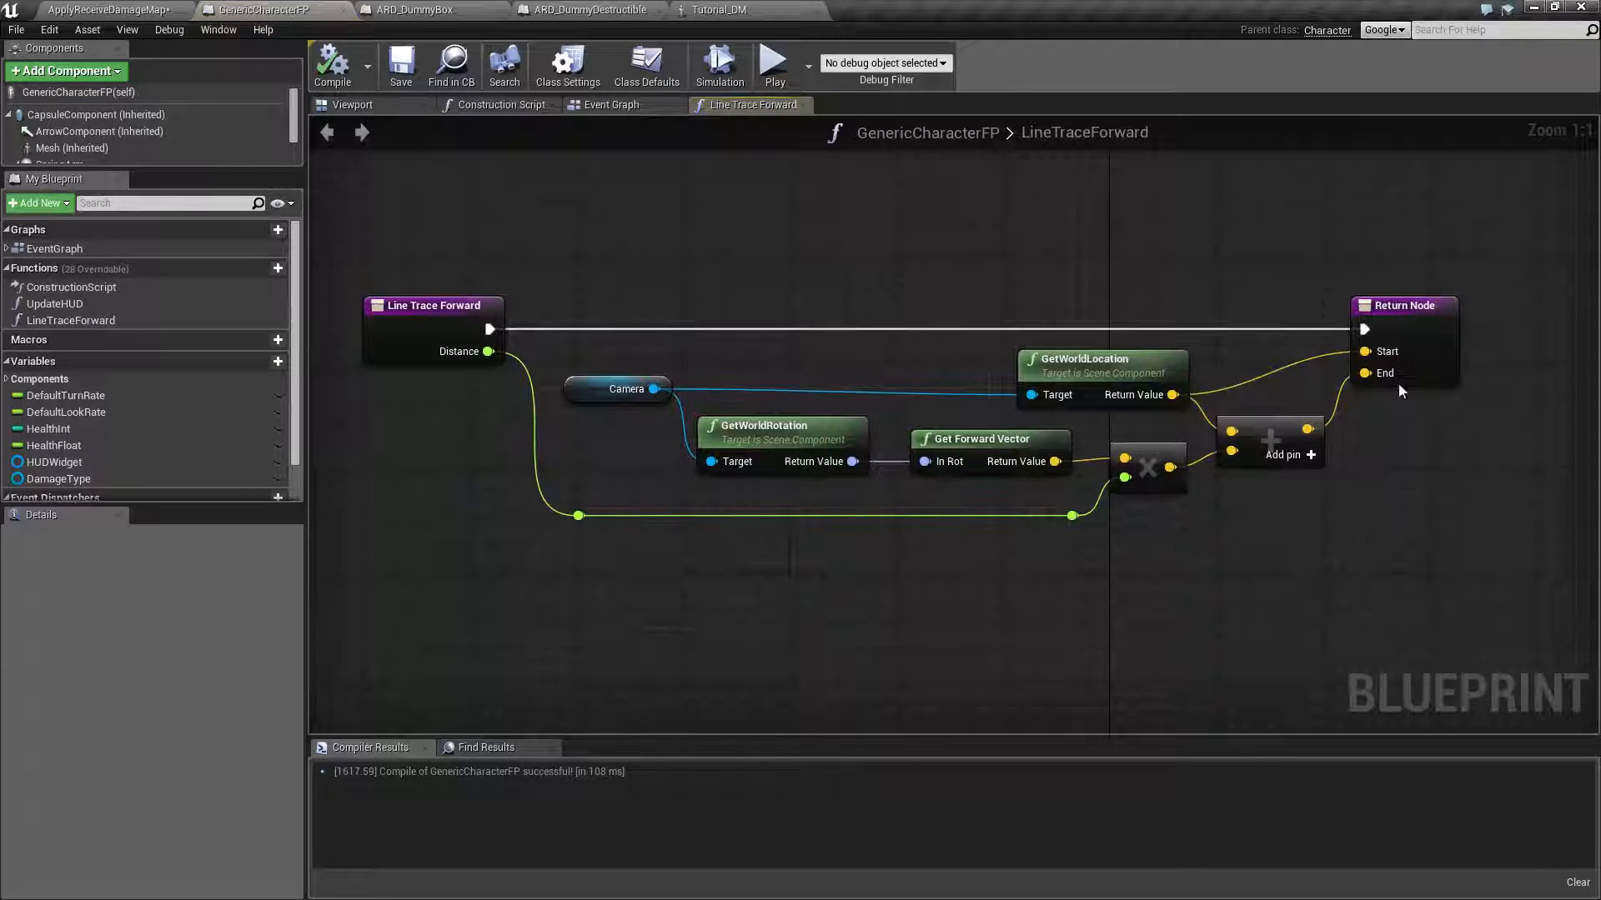
click(802, 106)
right_drag(962, 261, 845, 244)
click(716, 389)
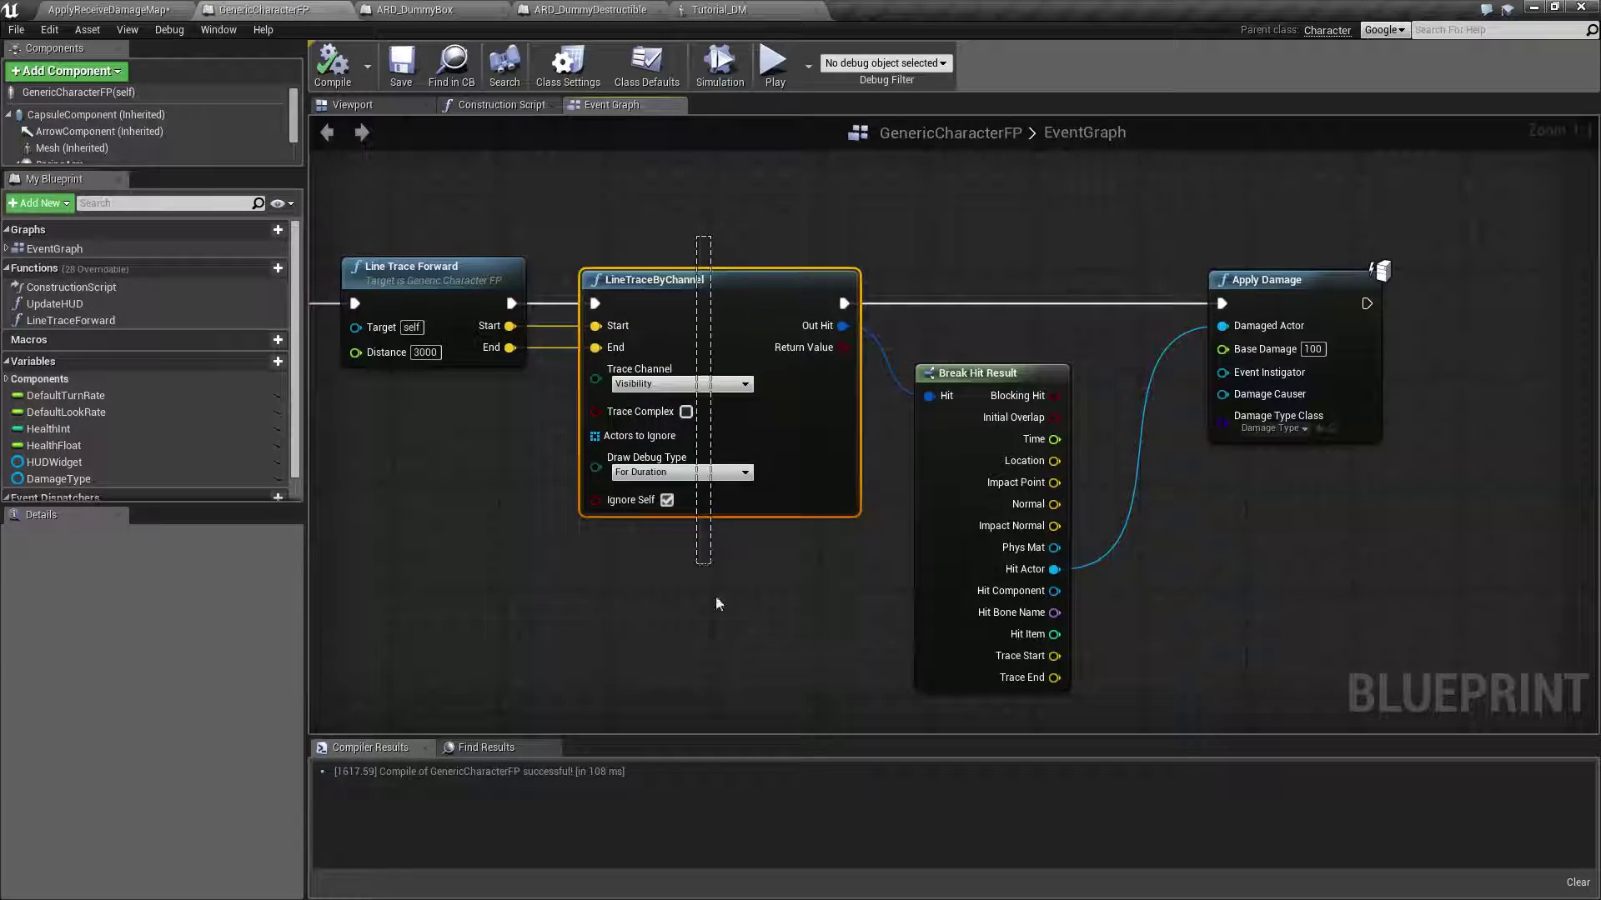
click(803, 592)
mouse_move(824, 592)
right_down()
mouse_move(980, 507)
mouse_move(760, 250)
right_up()
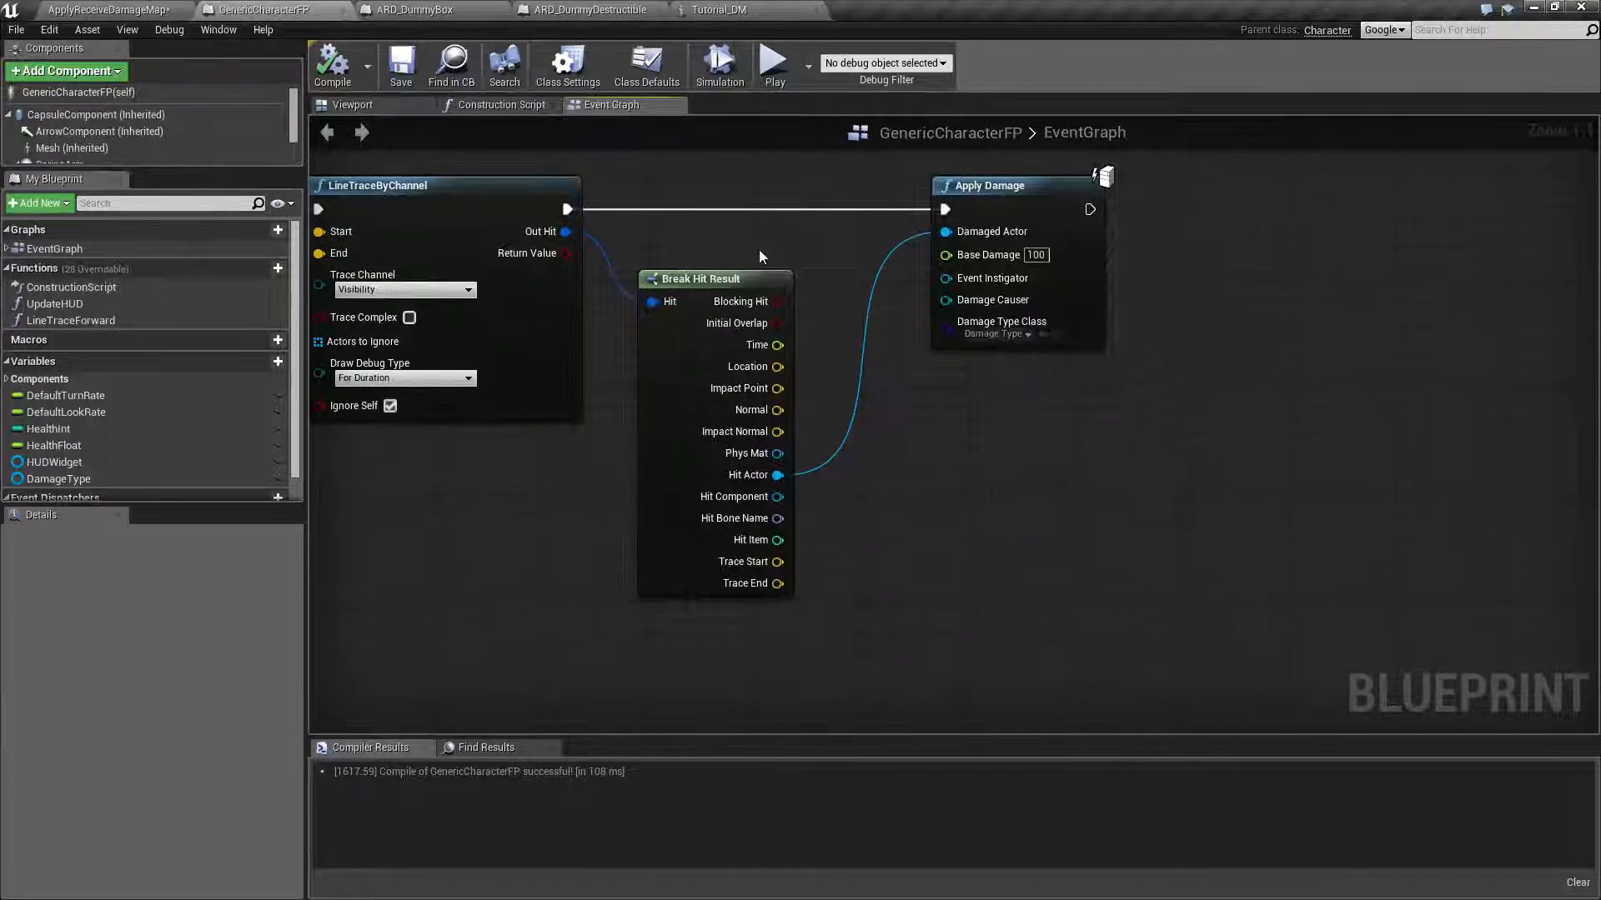
right_drag(1012, 564, 885, 585)
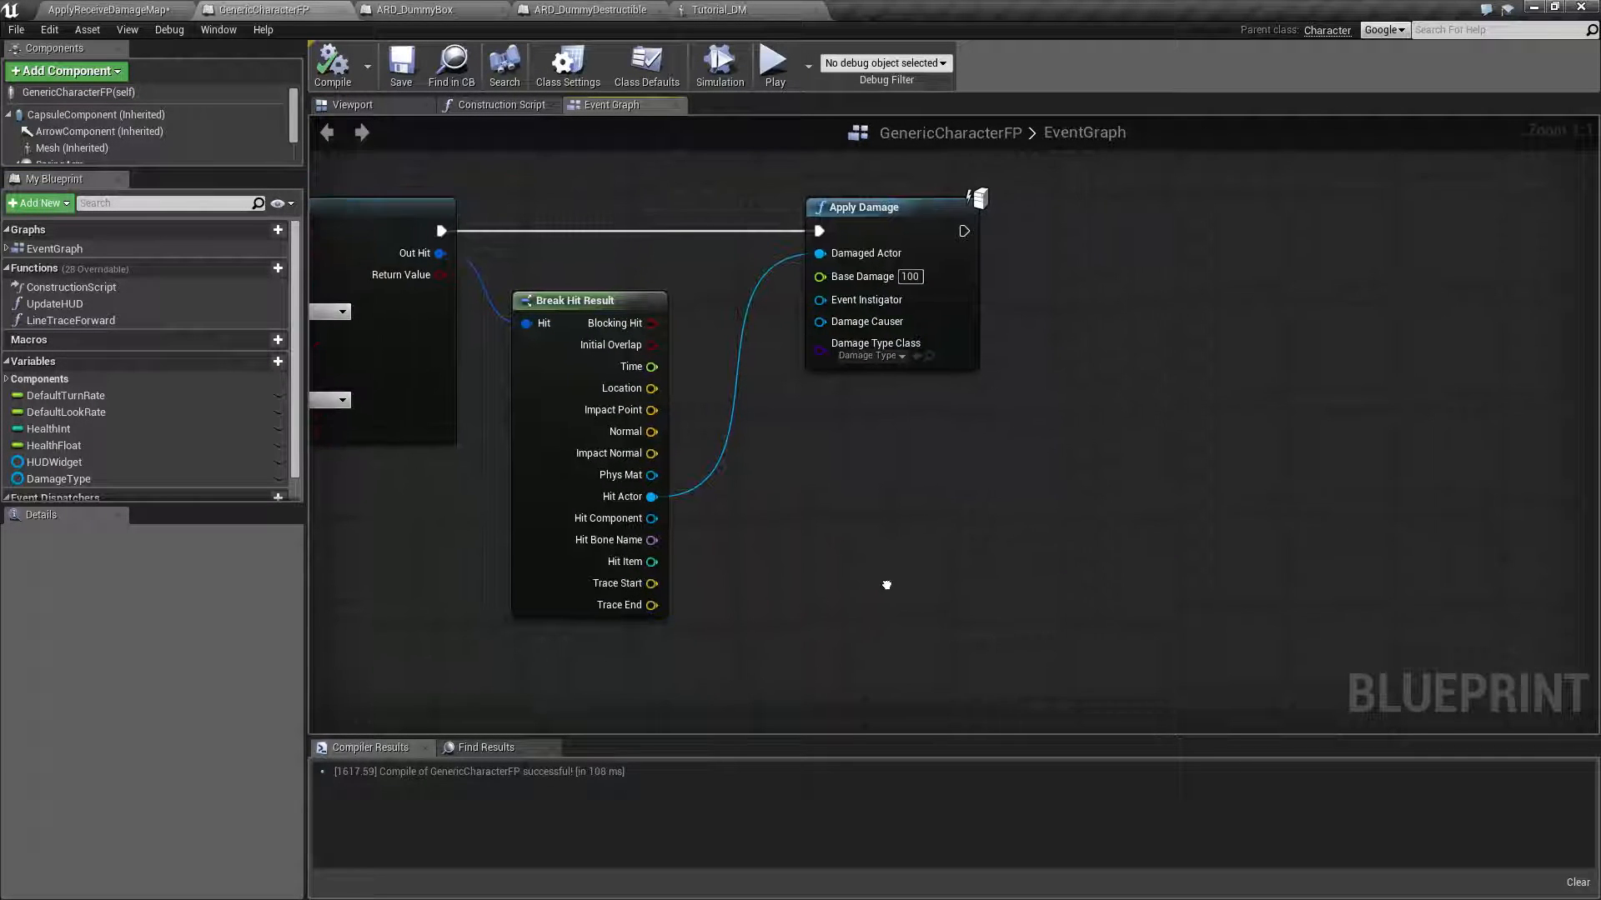
right_drag(972, 498, 848, 510)
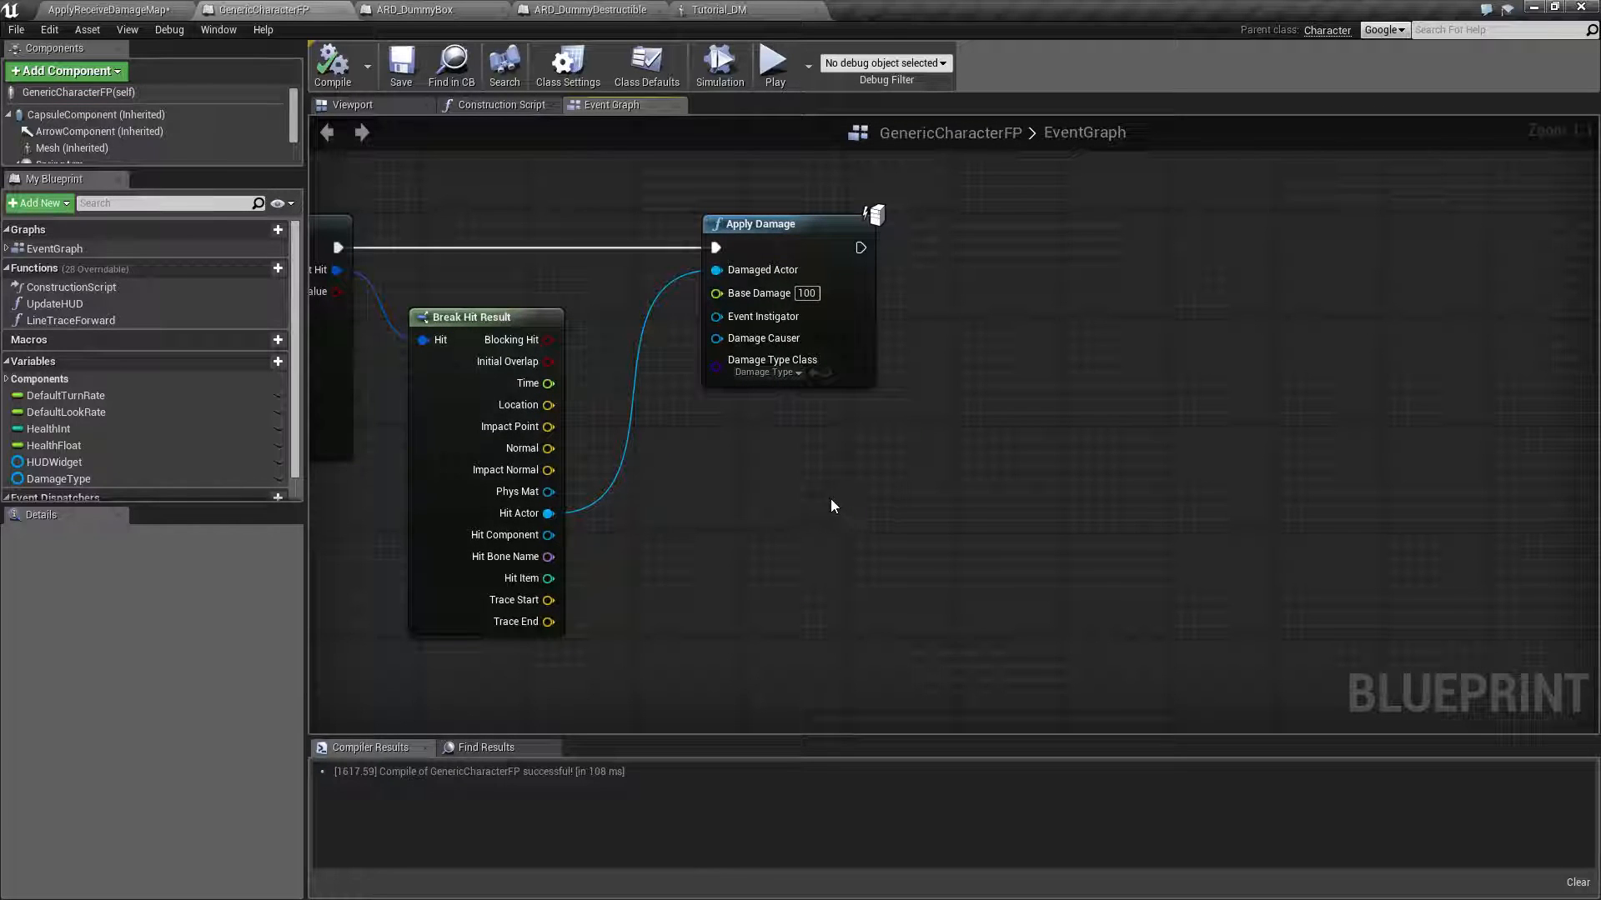
click(760, 226)
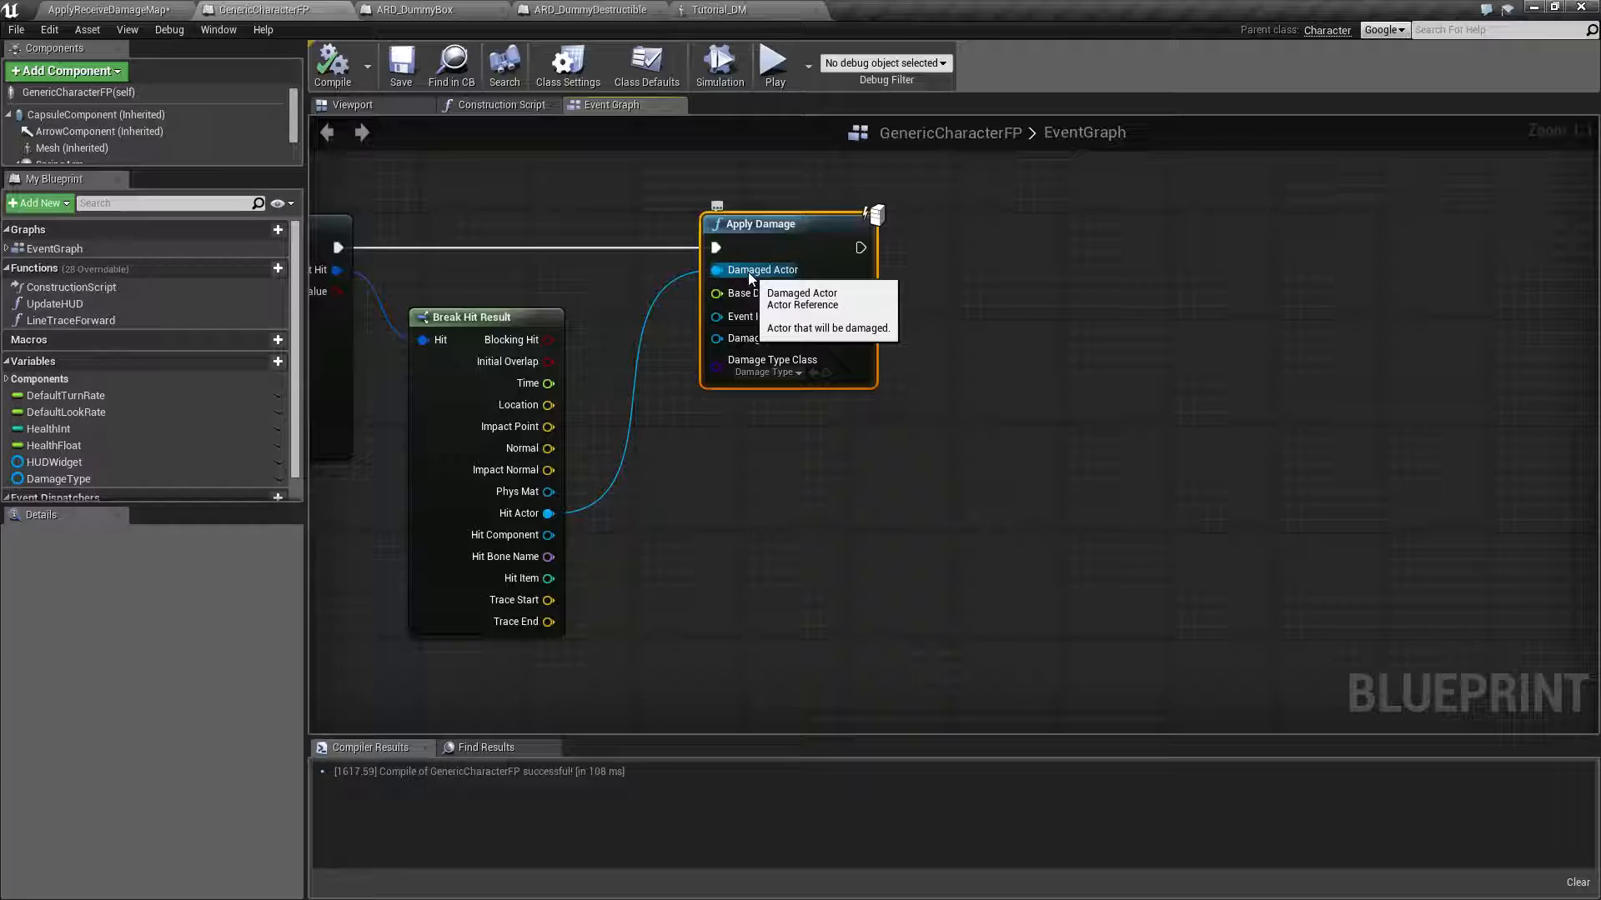
double_click(805, 293)
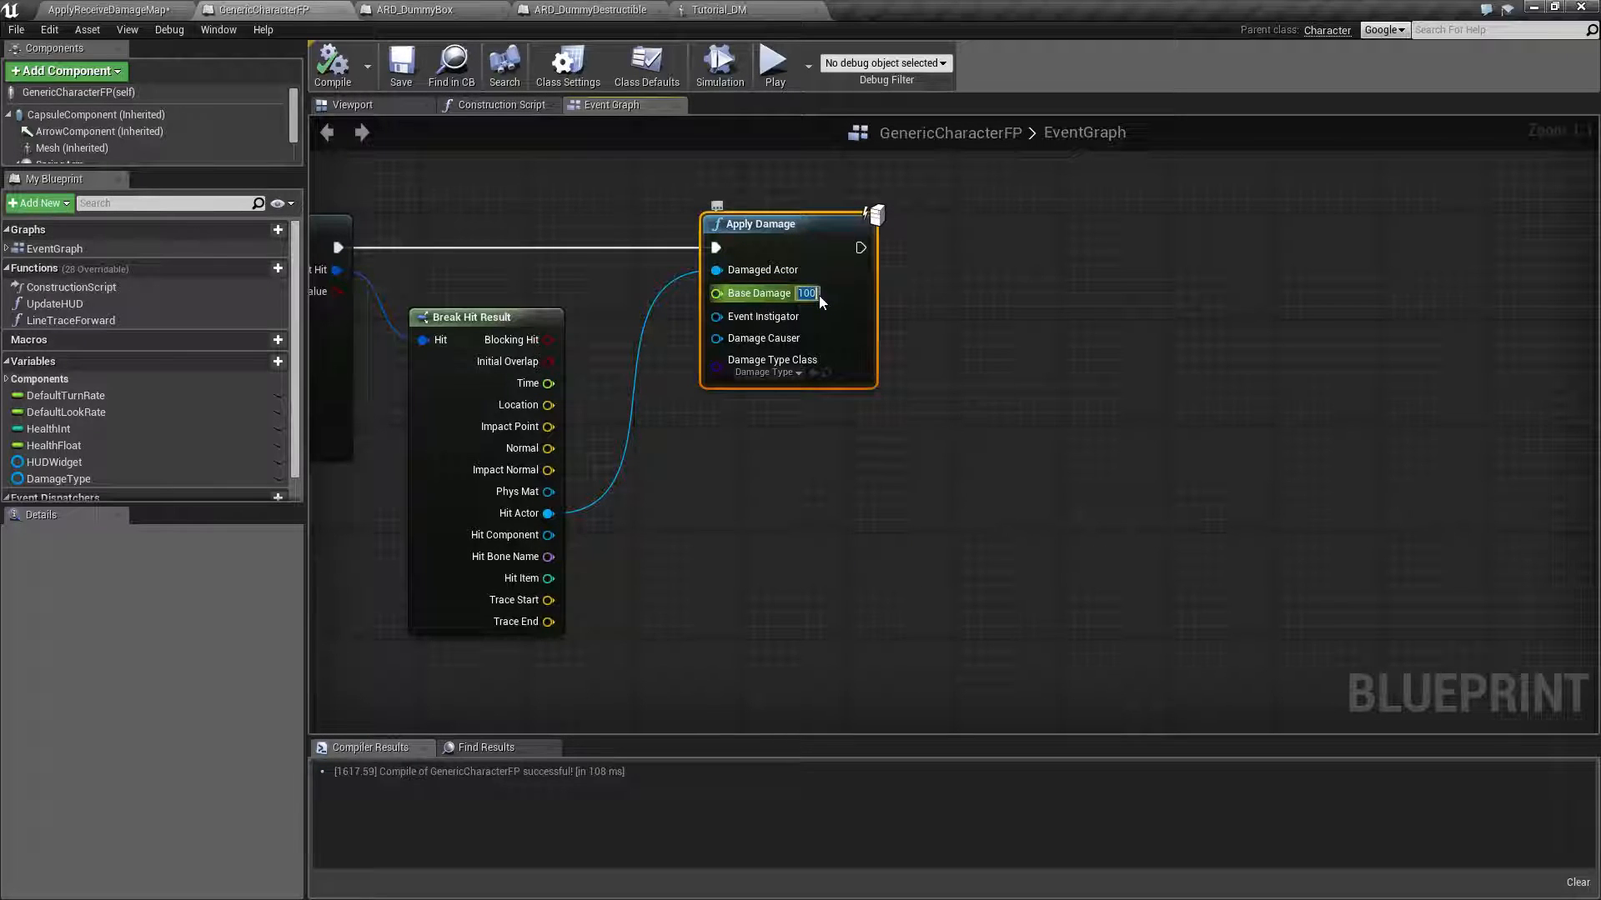
text(0)
key(Return)
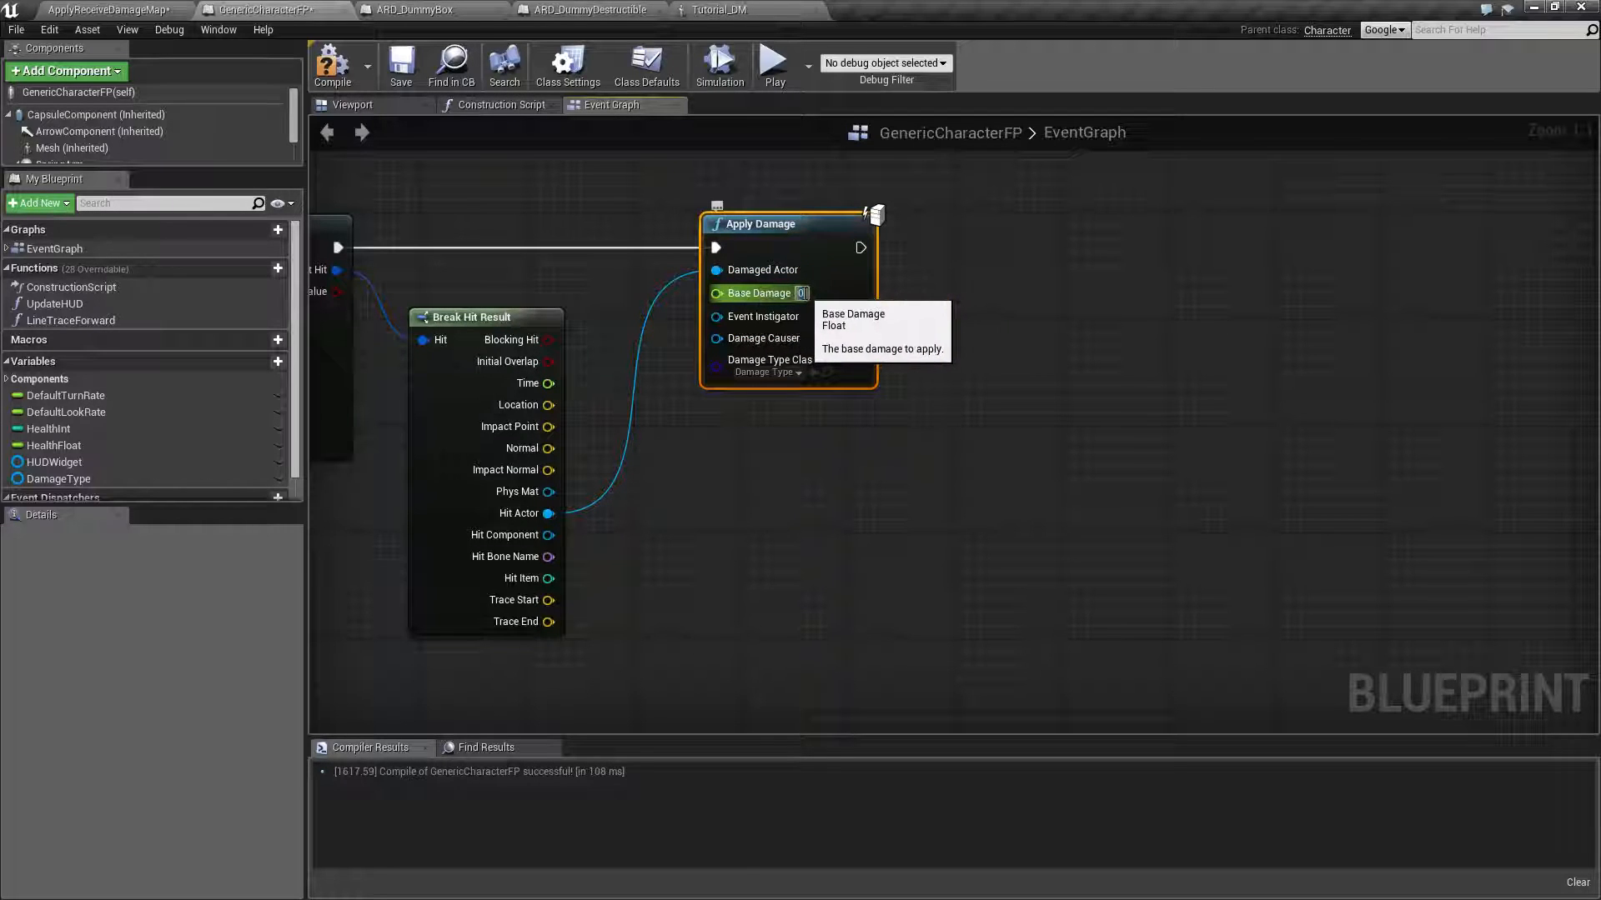
text(100)
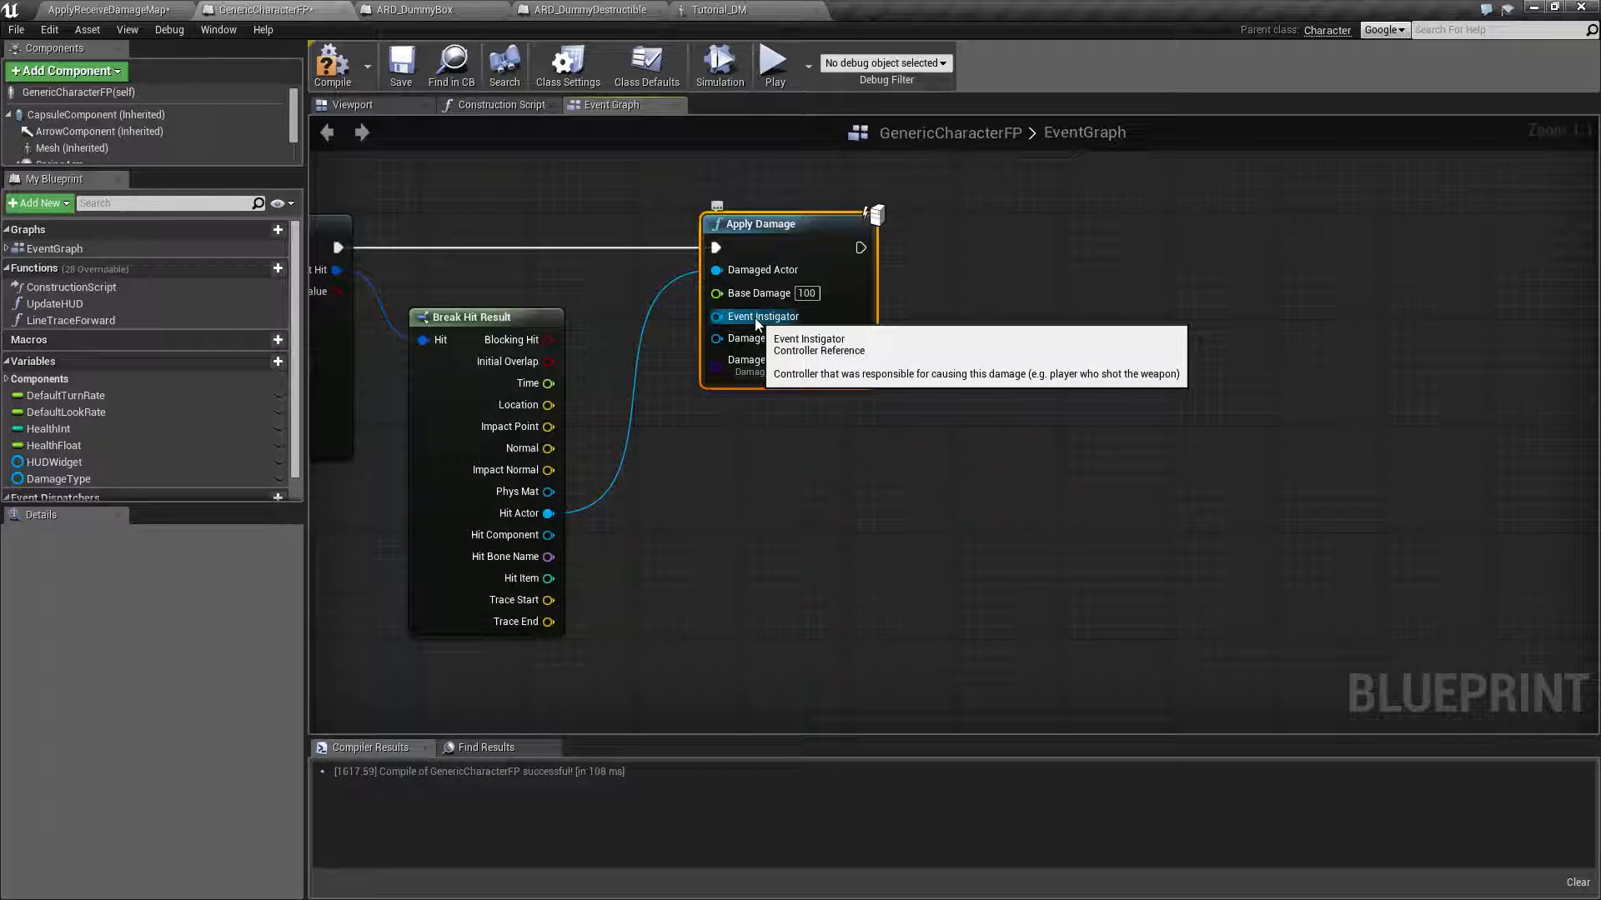
mouse_move(786, 371)
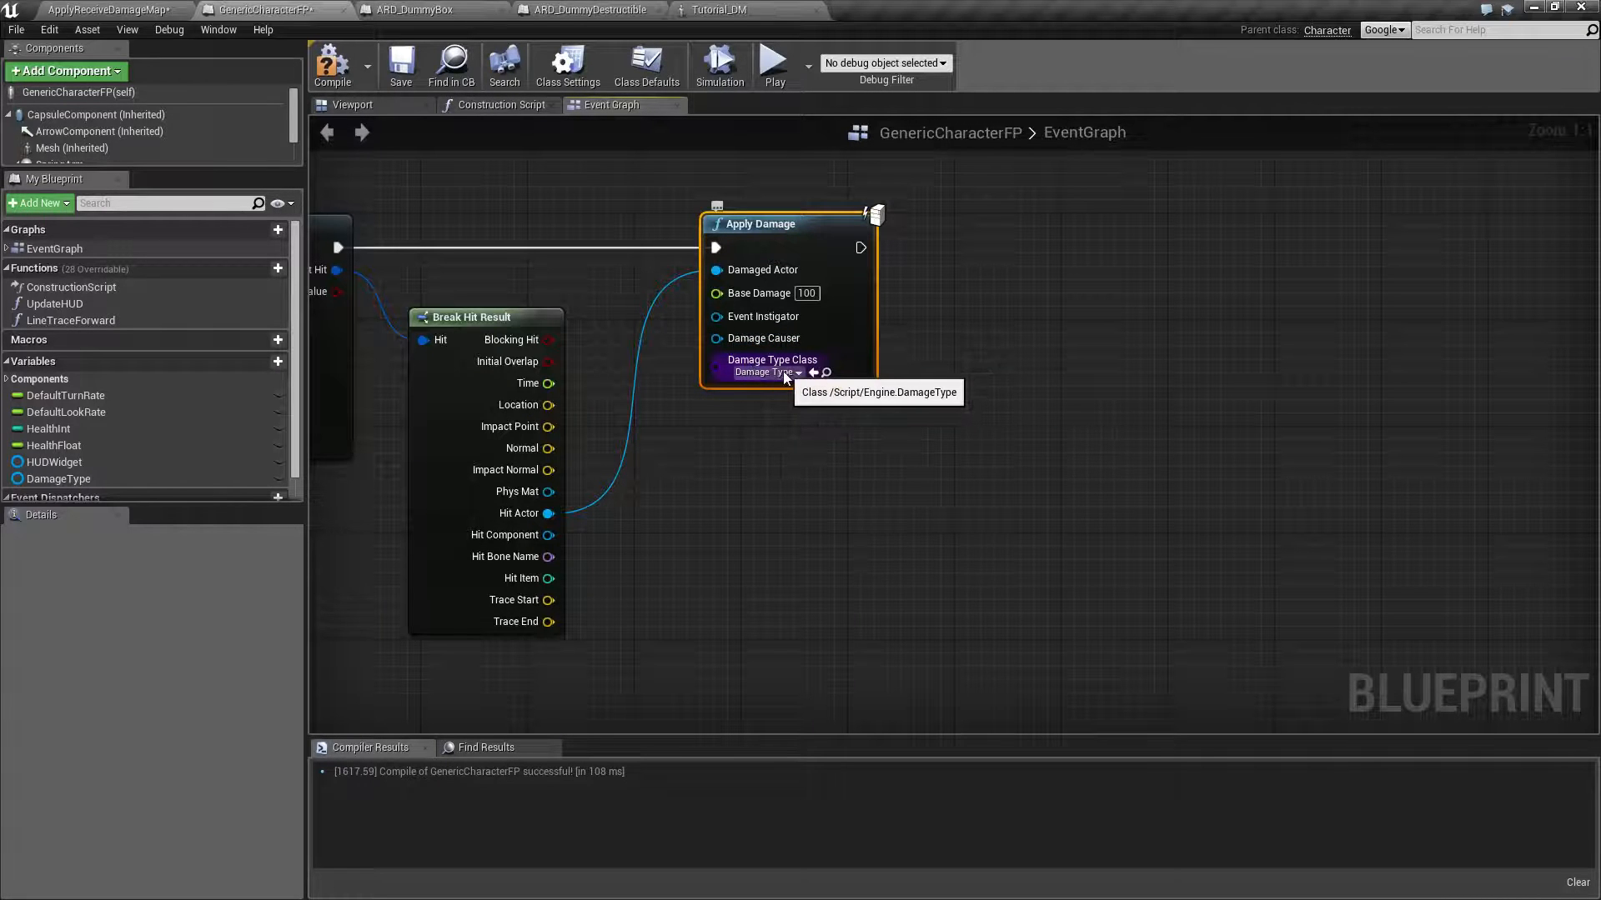
click(782, 372)
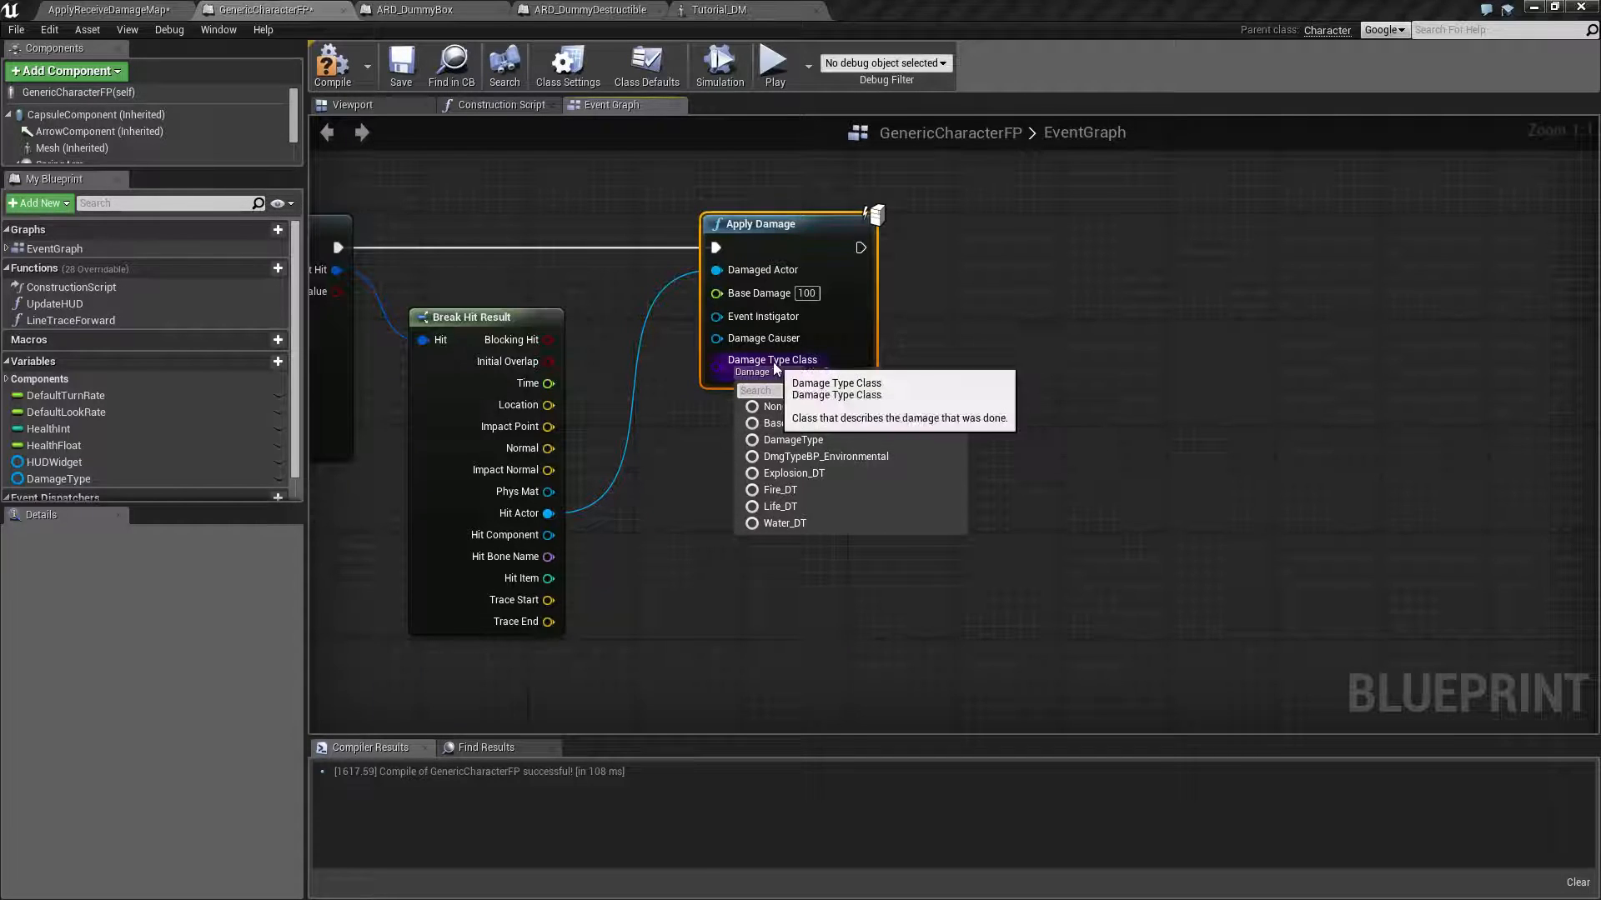
click(688, 506)
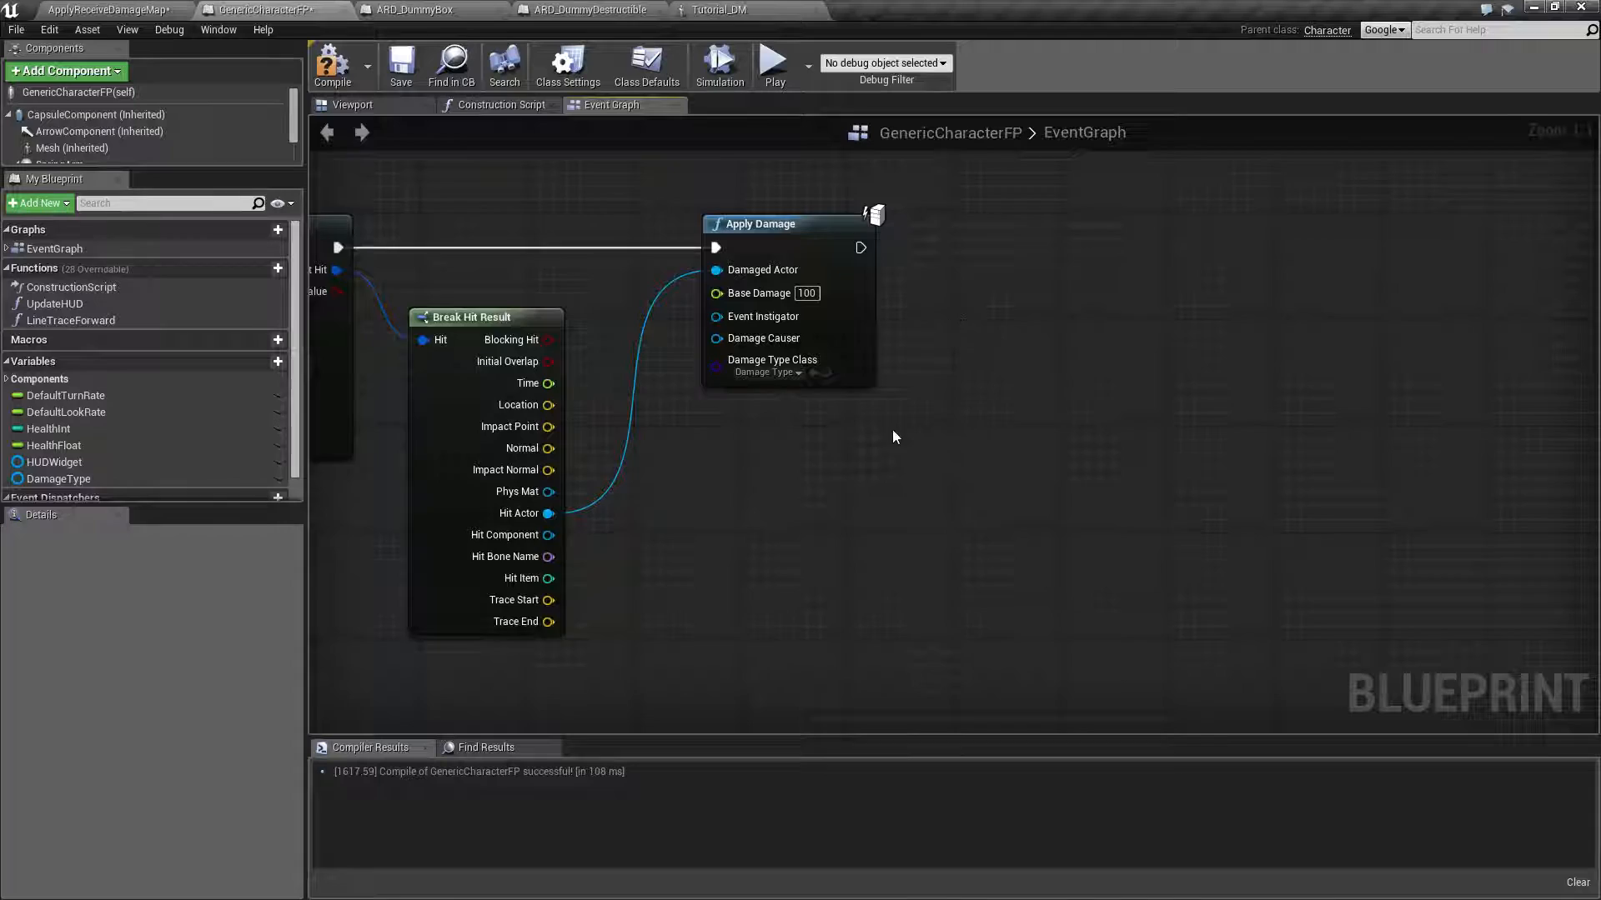
right_drag(892, 429, 959, 458)
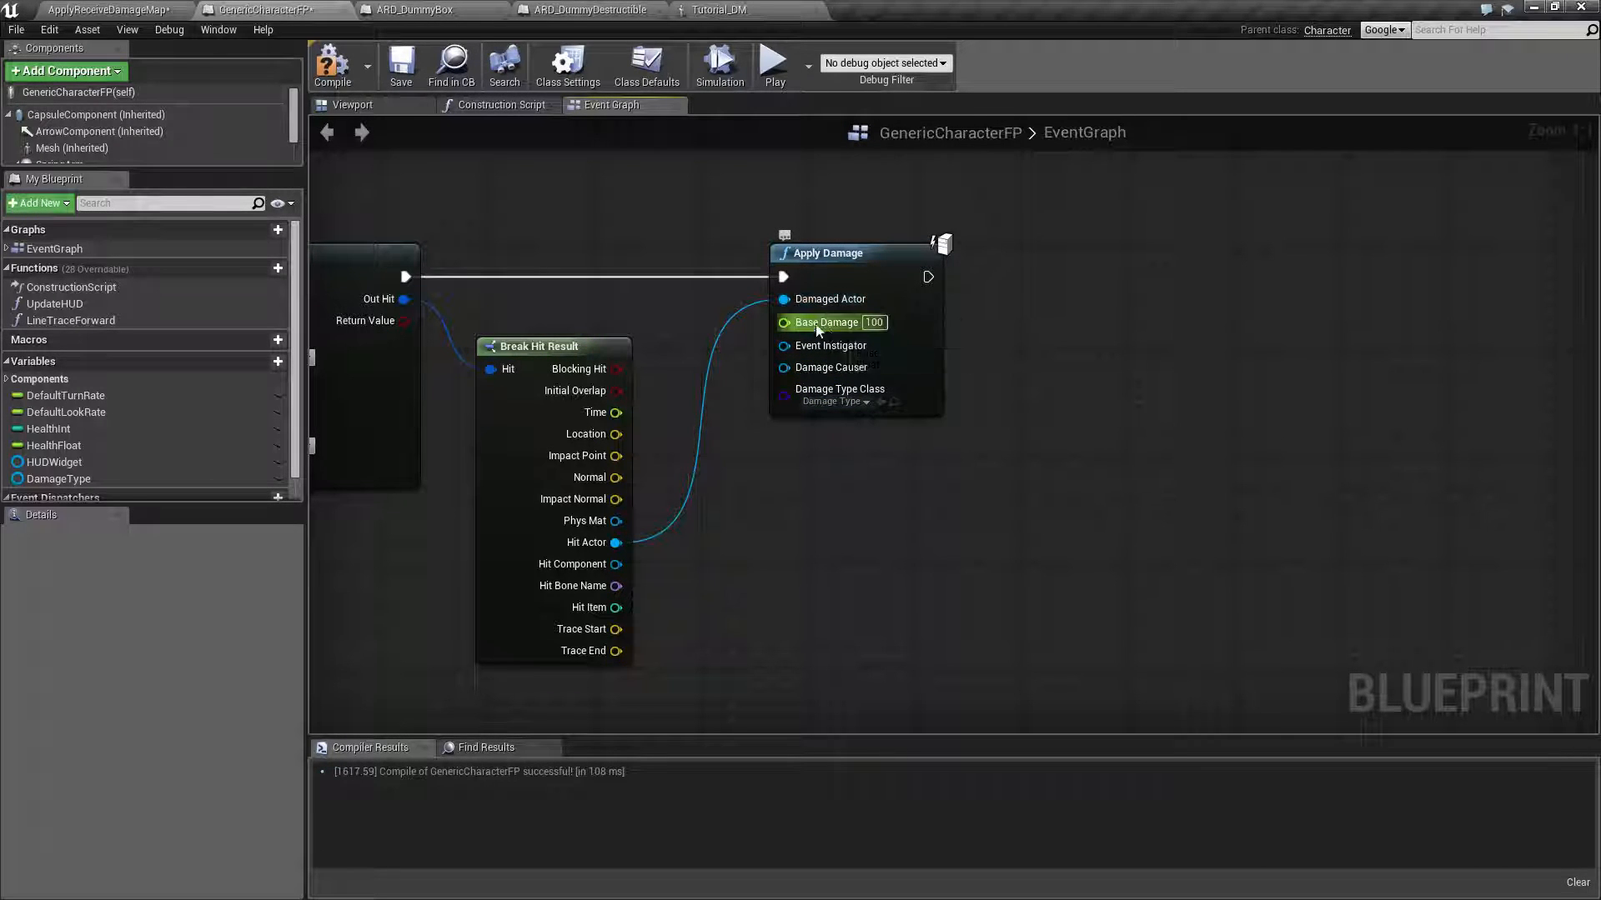
right_drag(818, 328, 863, 353)
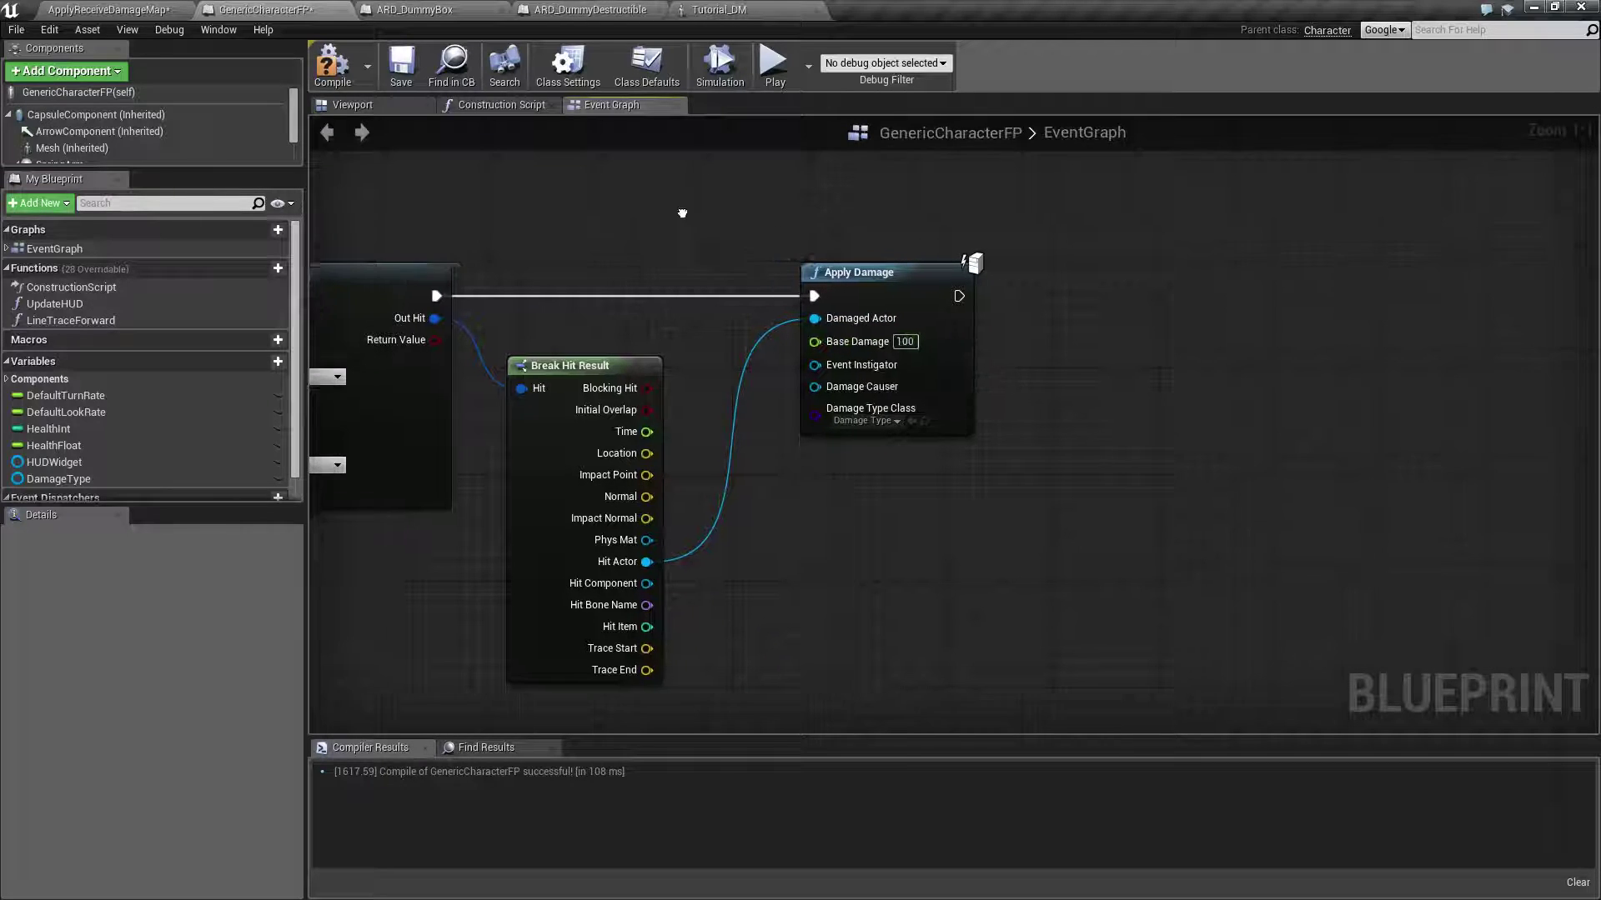
Step: Compile the character blueprint and switch to the ARD_DummyBox blueprint
click(333, 66)
click(401, 65)
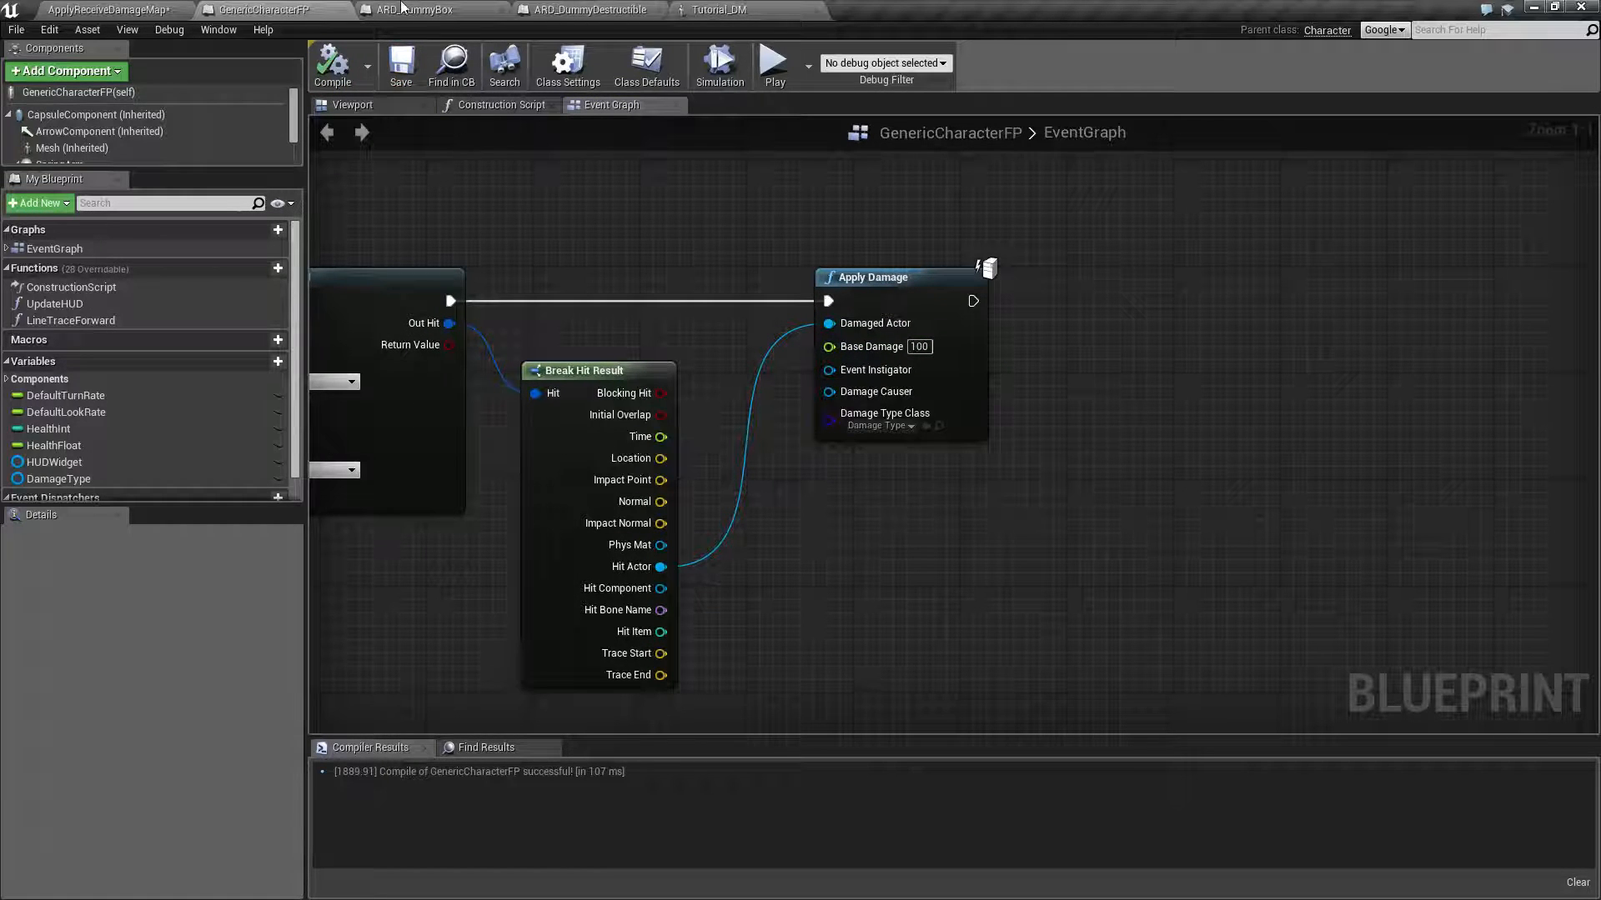
click(403, 9)
mouse_move(635, 184)
right_down()
mouse_move(660, 194)
mouse_move(679, 143)
right_up()
Step: Move the RadialDamage and PointDamage events down and centre the Event AnyDamage chain
drag(462, 369, 708, 691)
right_drag(801, 501, 825, 375)
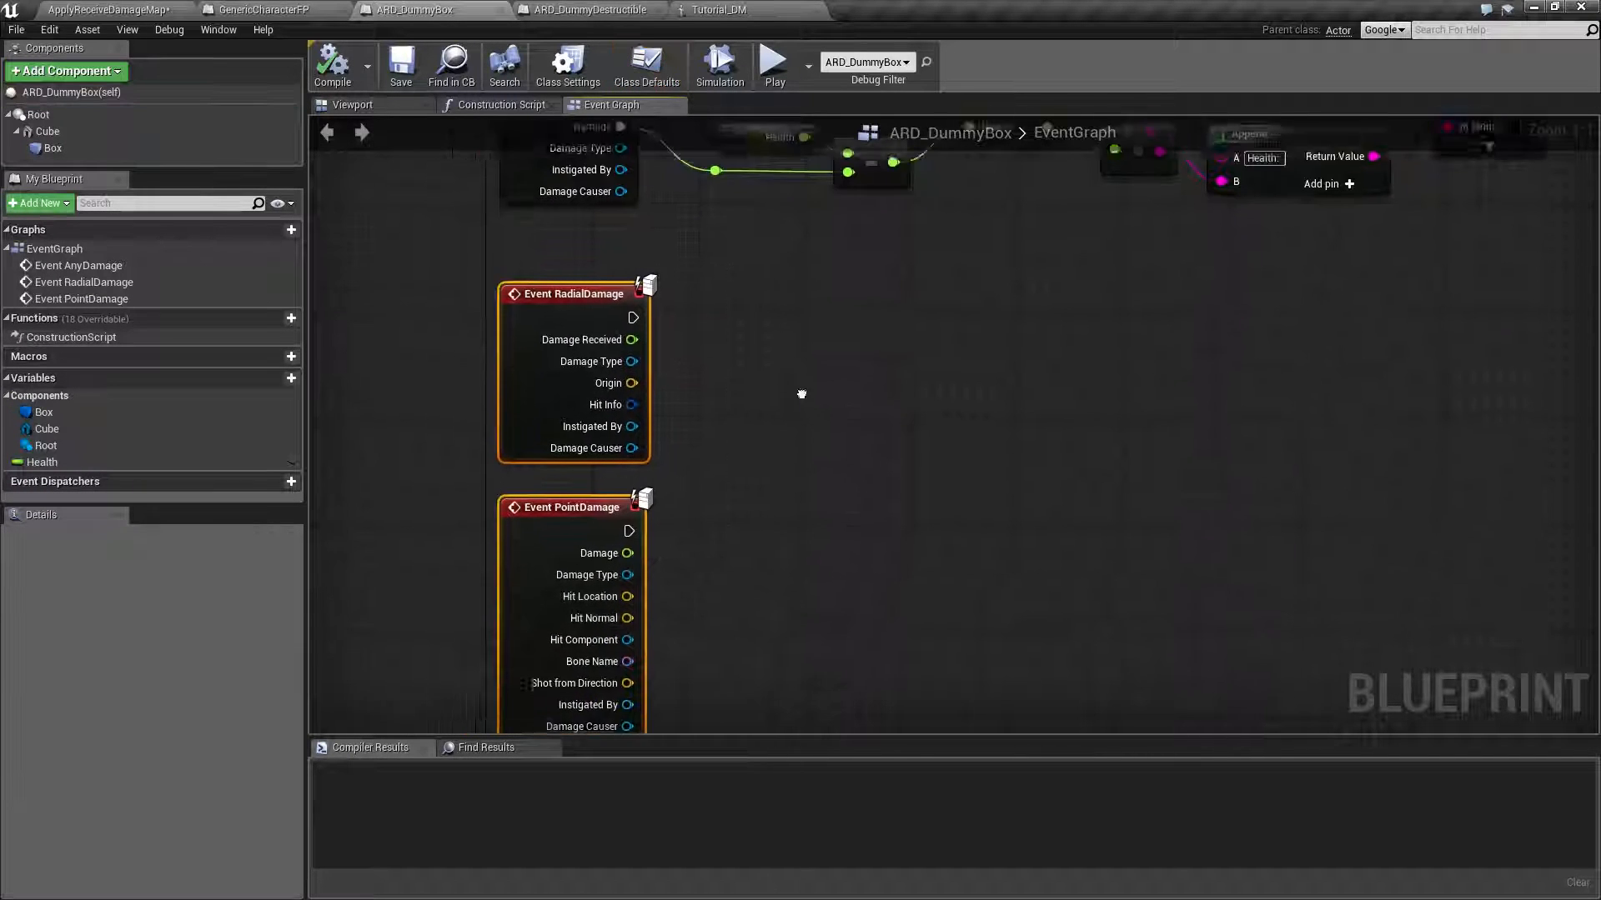
drag(563, 269, 604, 644)
right_drag(576, 189, 599, 400)
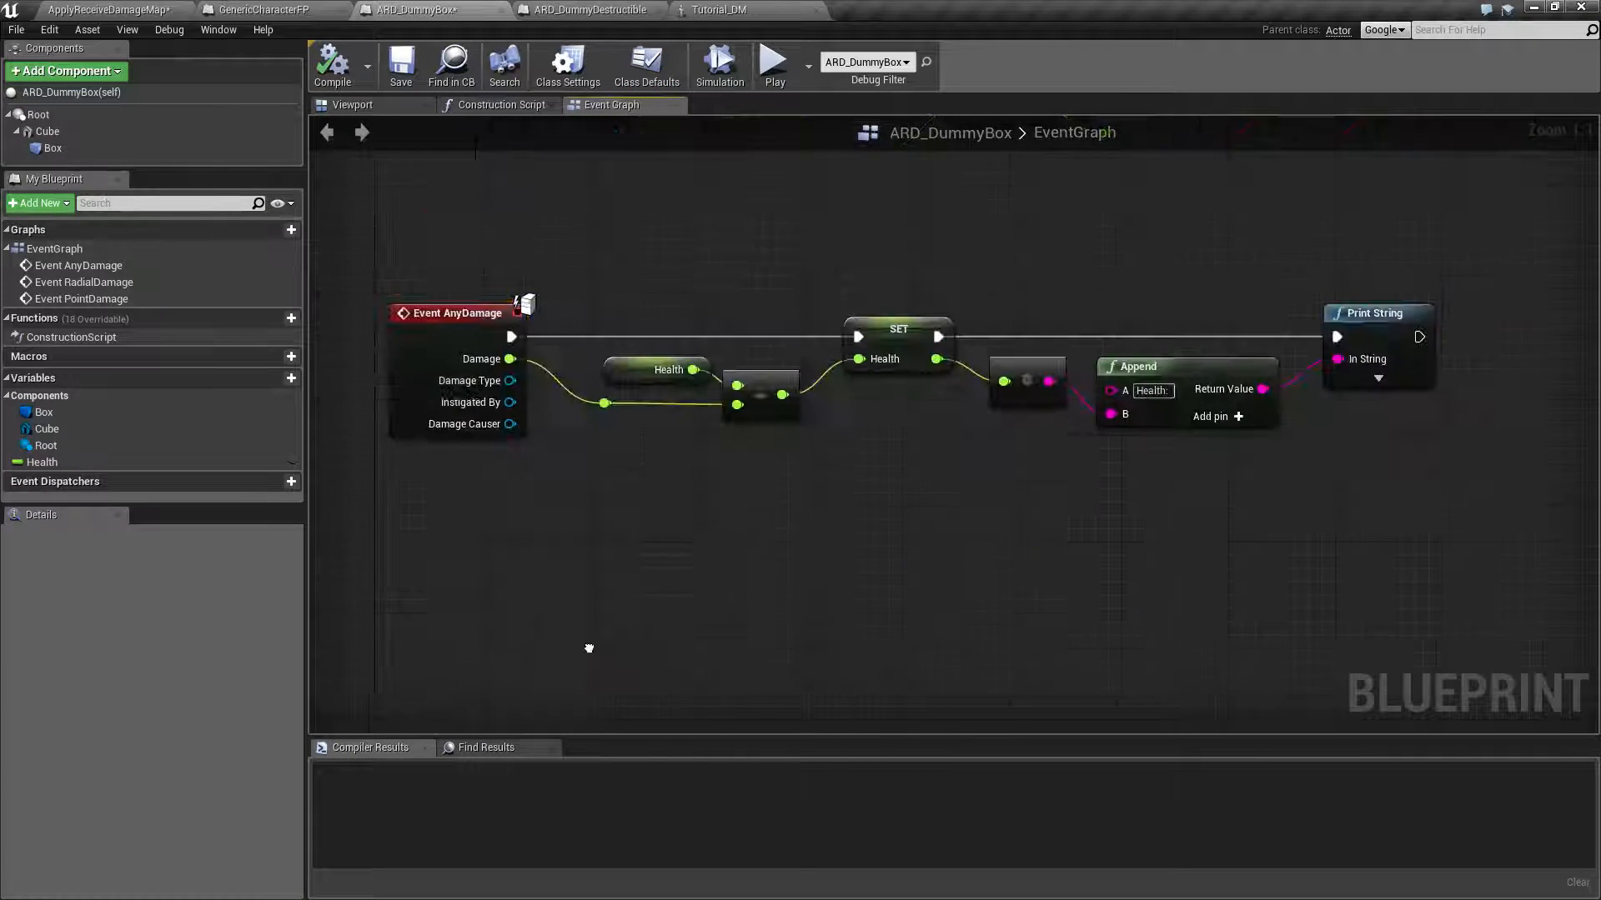
right_drag(626, 313, 684, 376)
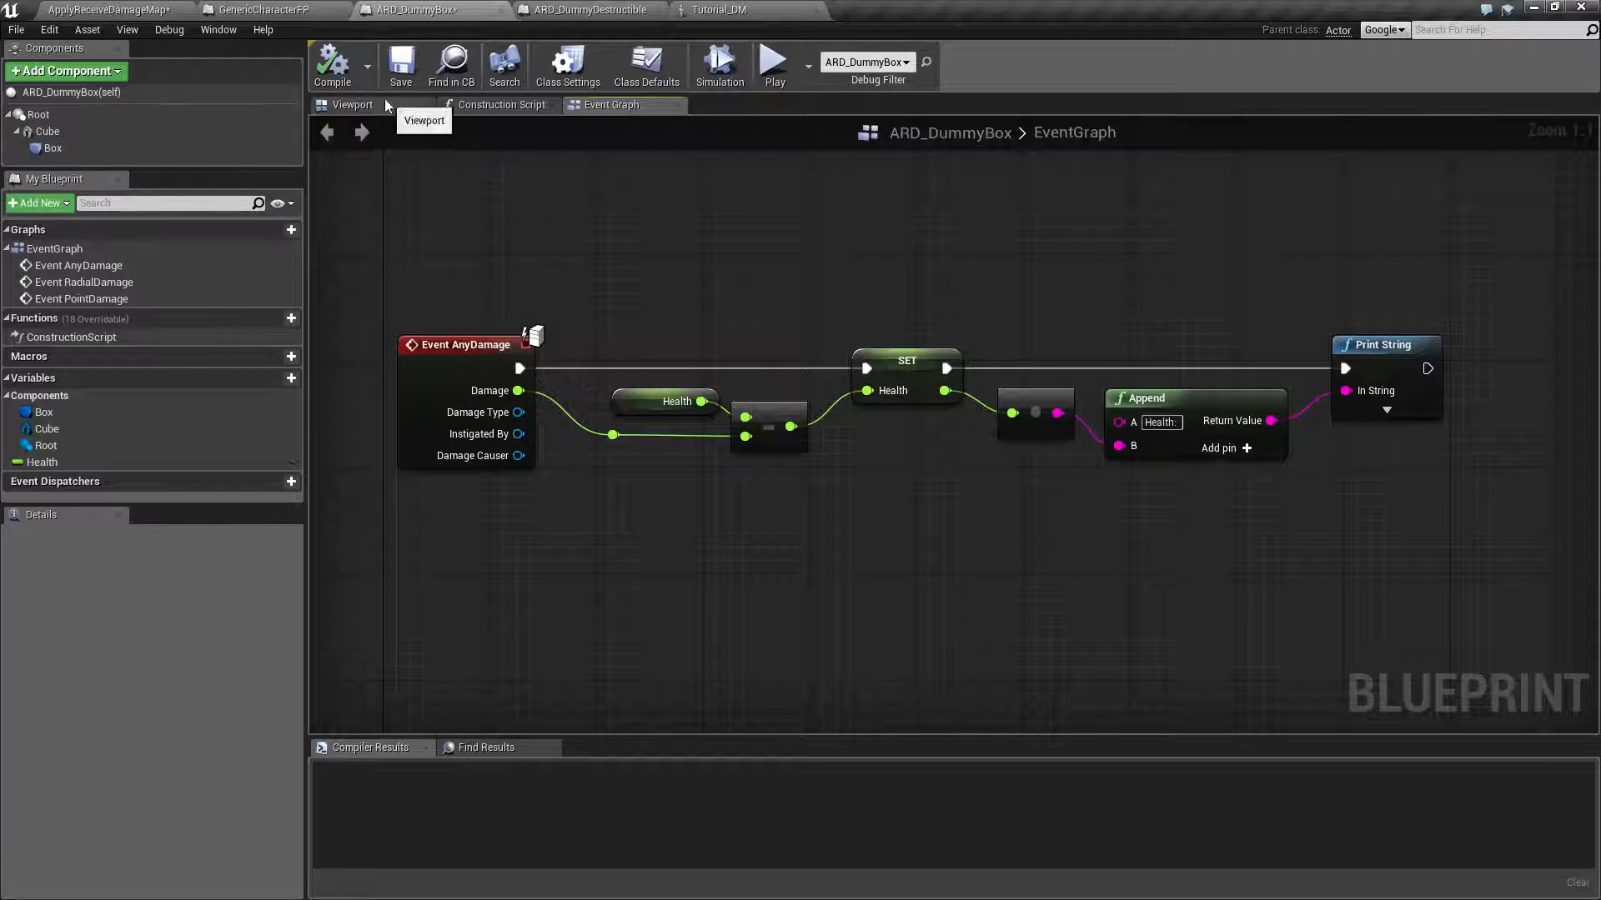
Step: Inspect the Box component in the Viewport preview, then return to the AnyDamage node in the graph
click(53, 149)
click(351, 105)
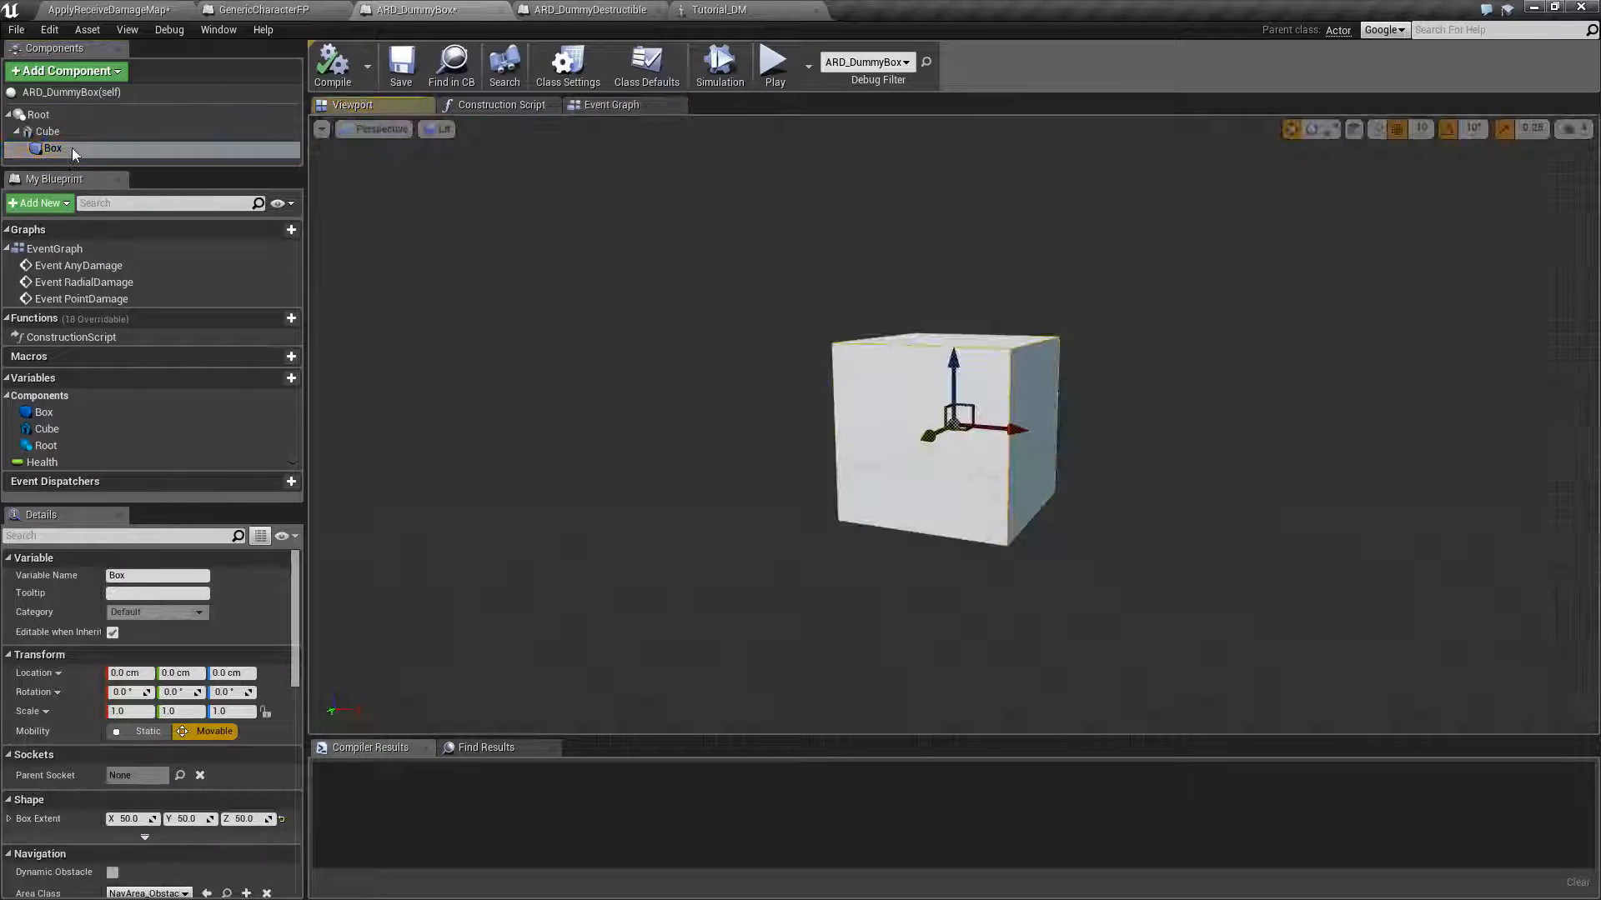
click(611, 106)
right_drag(625, 285, 615, 250)
right_drag(498, 242, 587, 248)
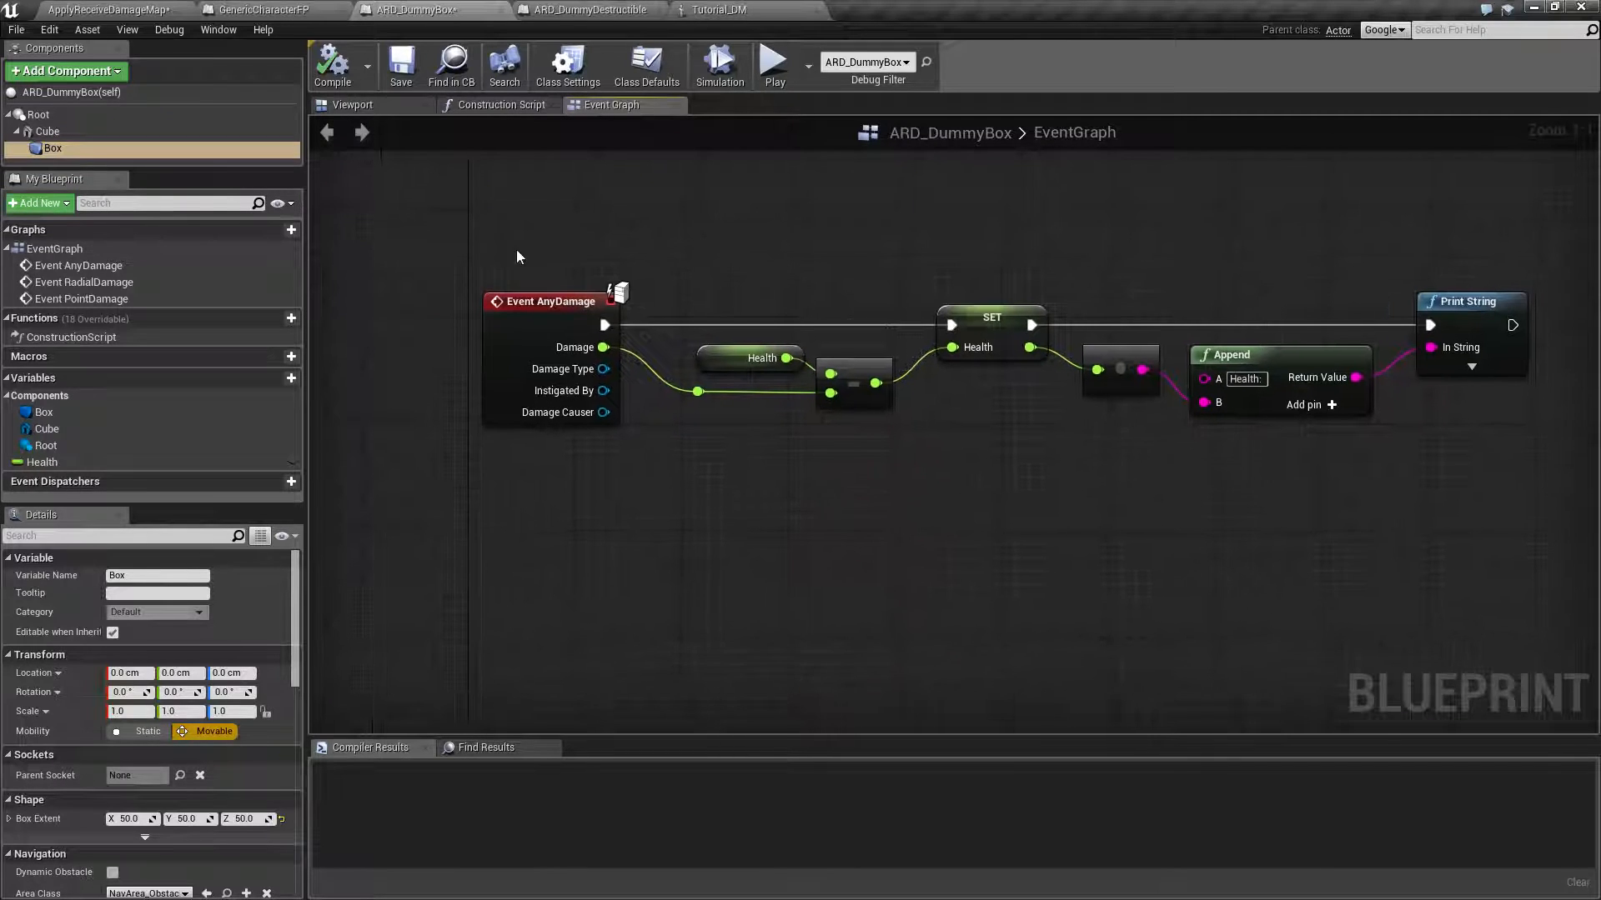
click(516, 249)
click(626, 452)
Step: Delete Event AnyDamage and re-add it via Functions > Override > AnyDamage
right_drag(667, 500, 663, 439)
drag(458, 194, 558, 434)
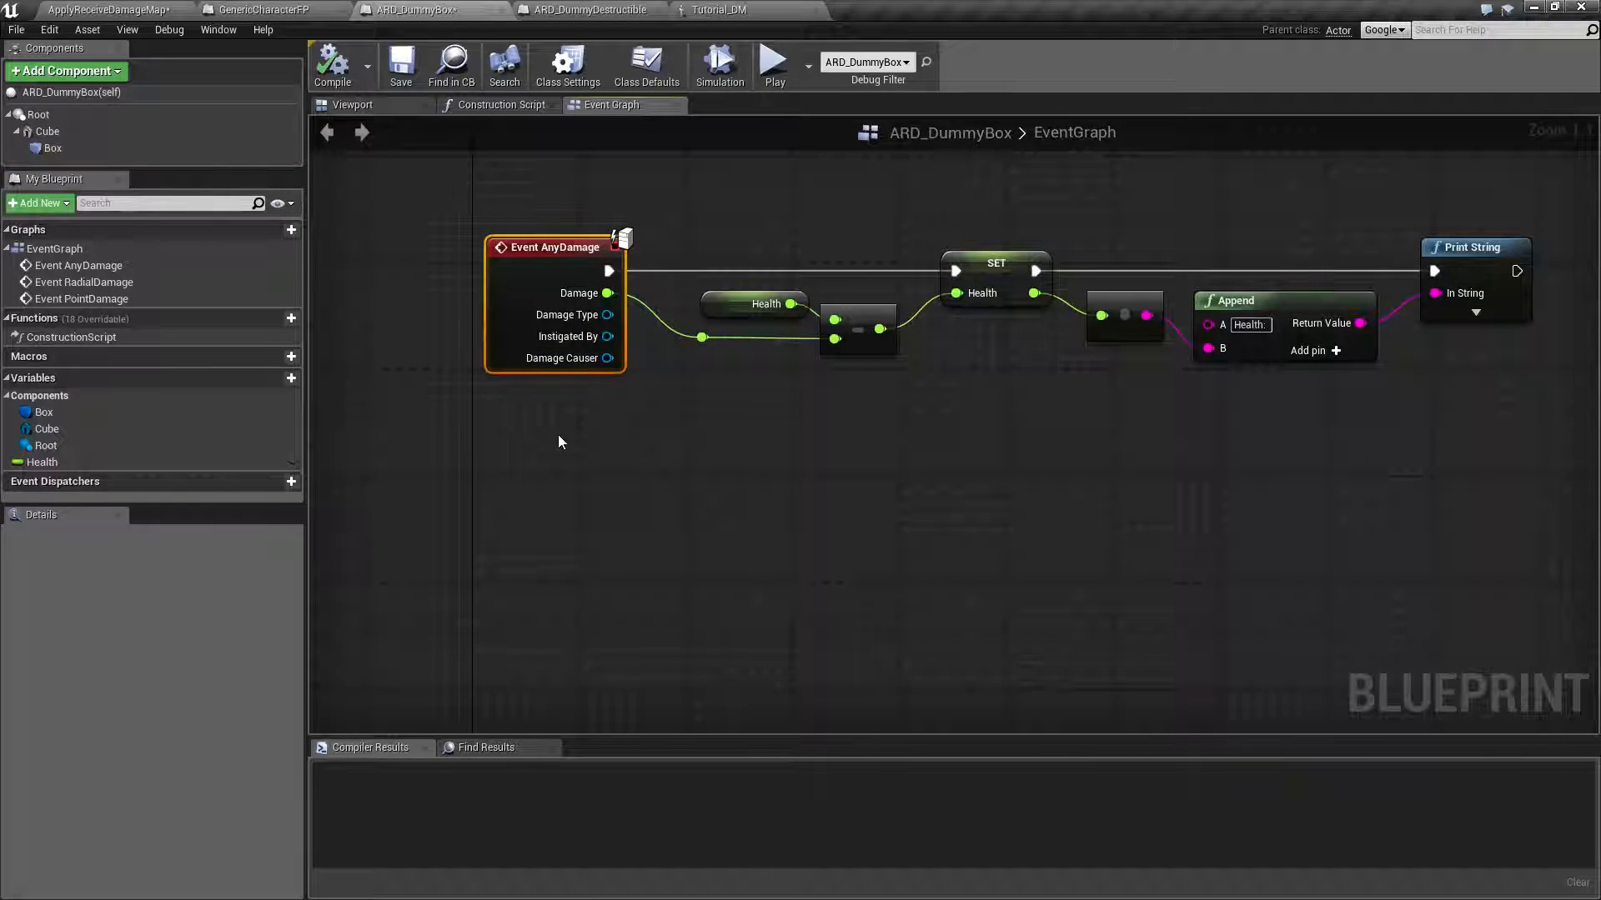
key(Delete)
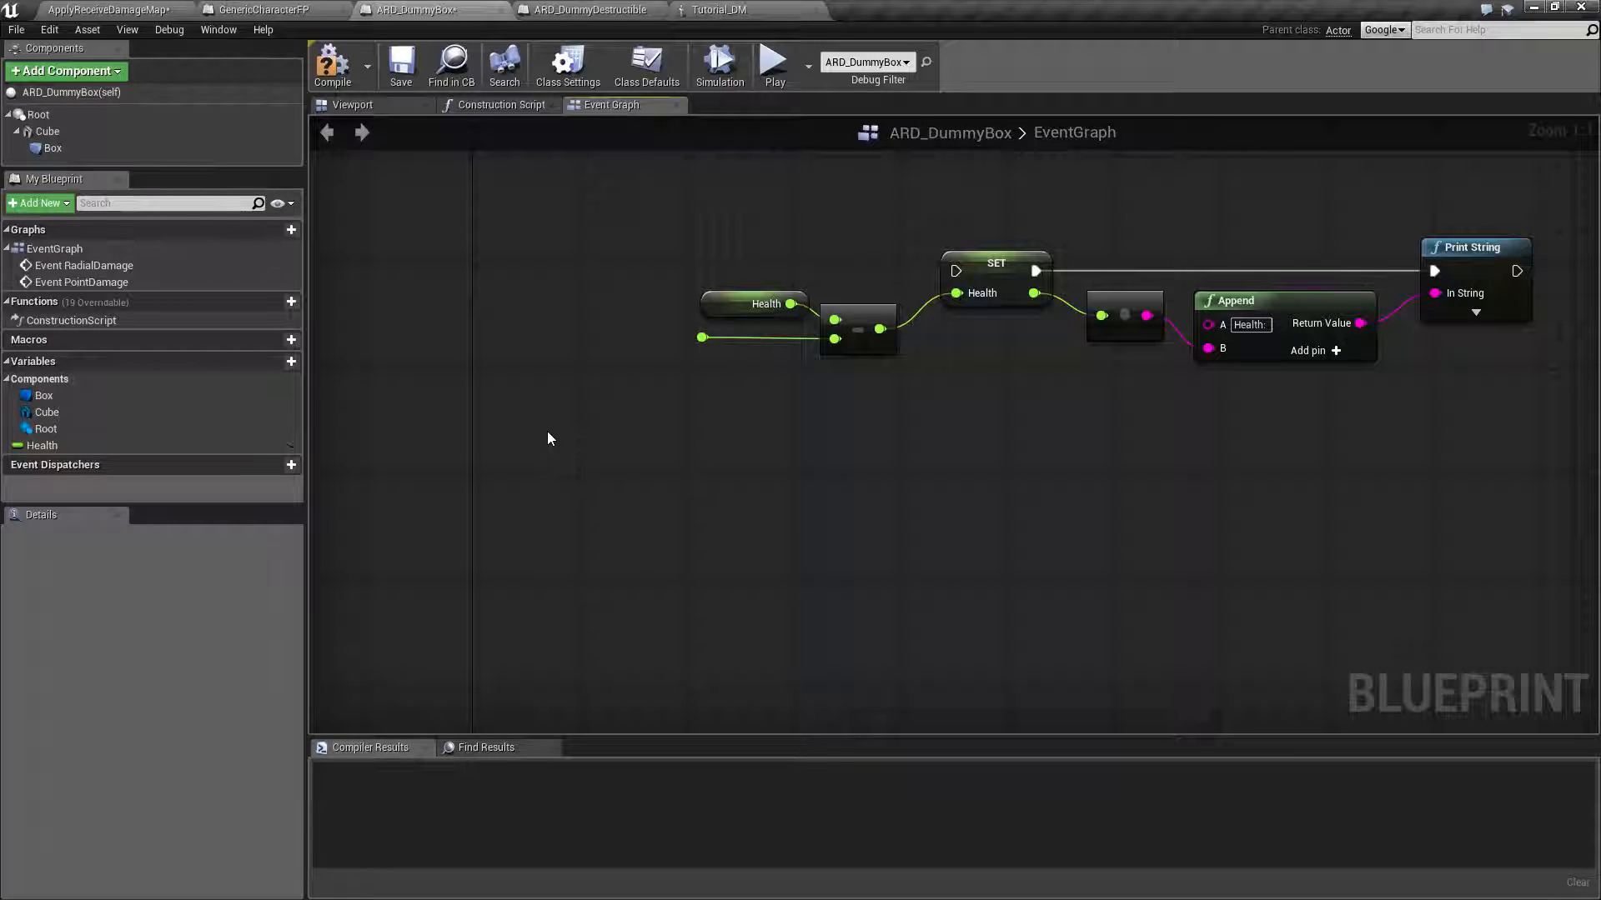
click(216, 300)
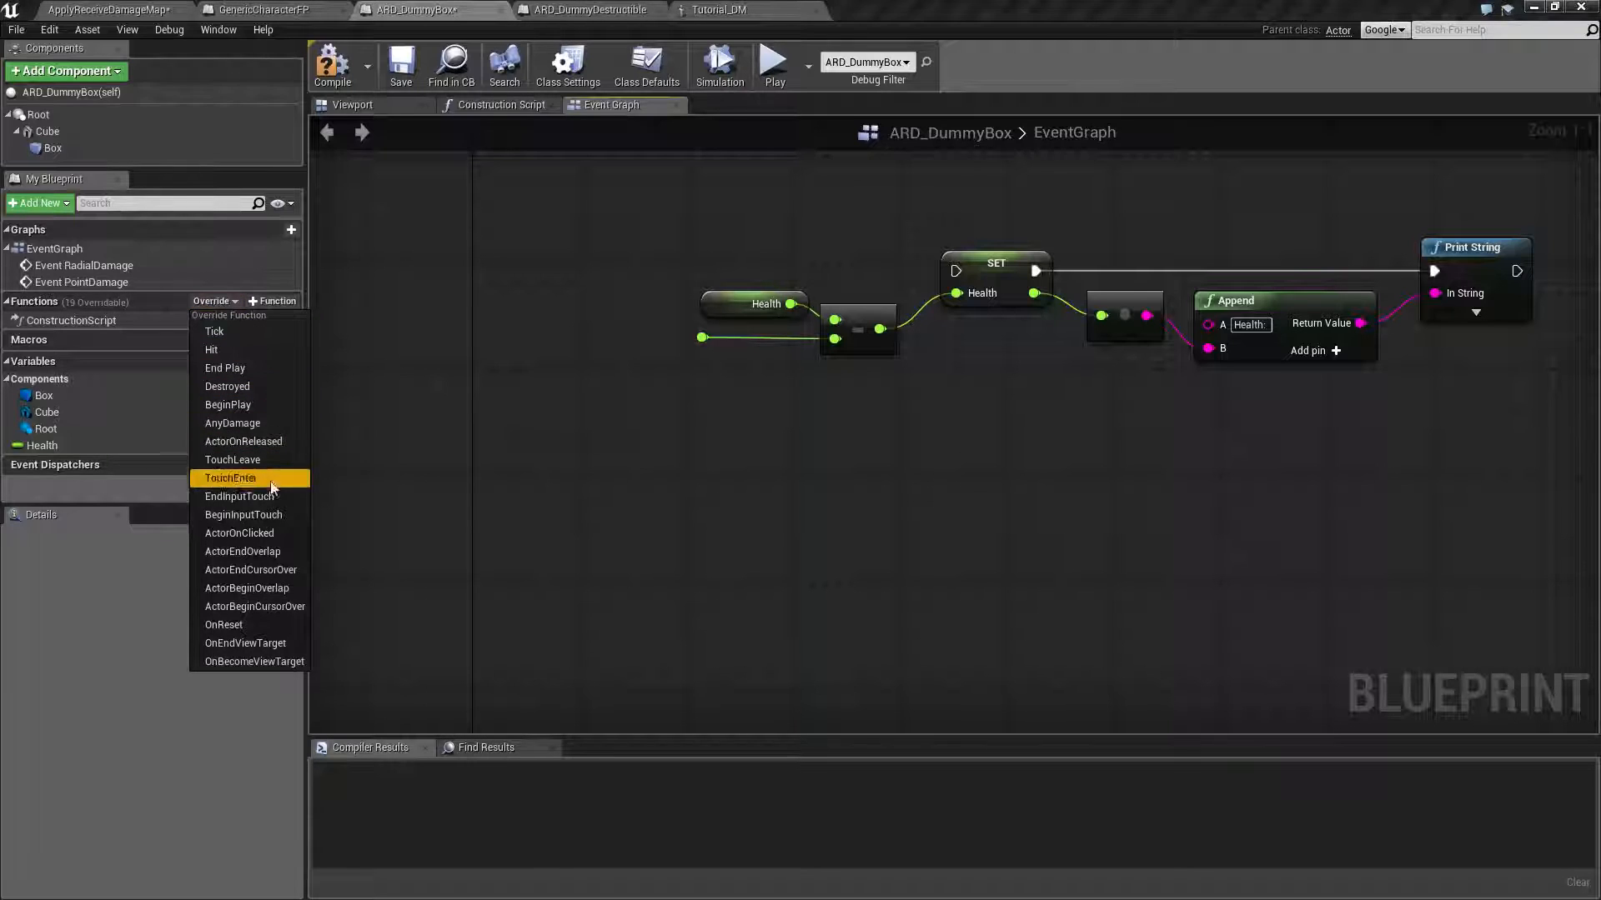
click(230, 424)
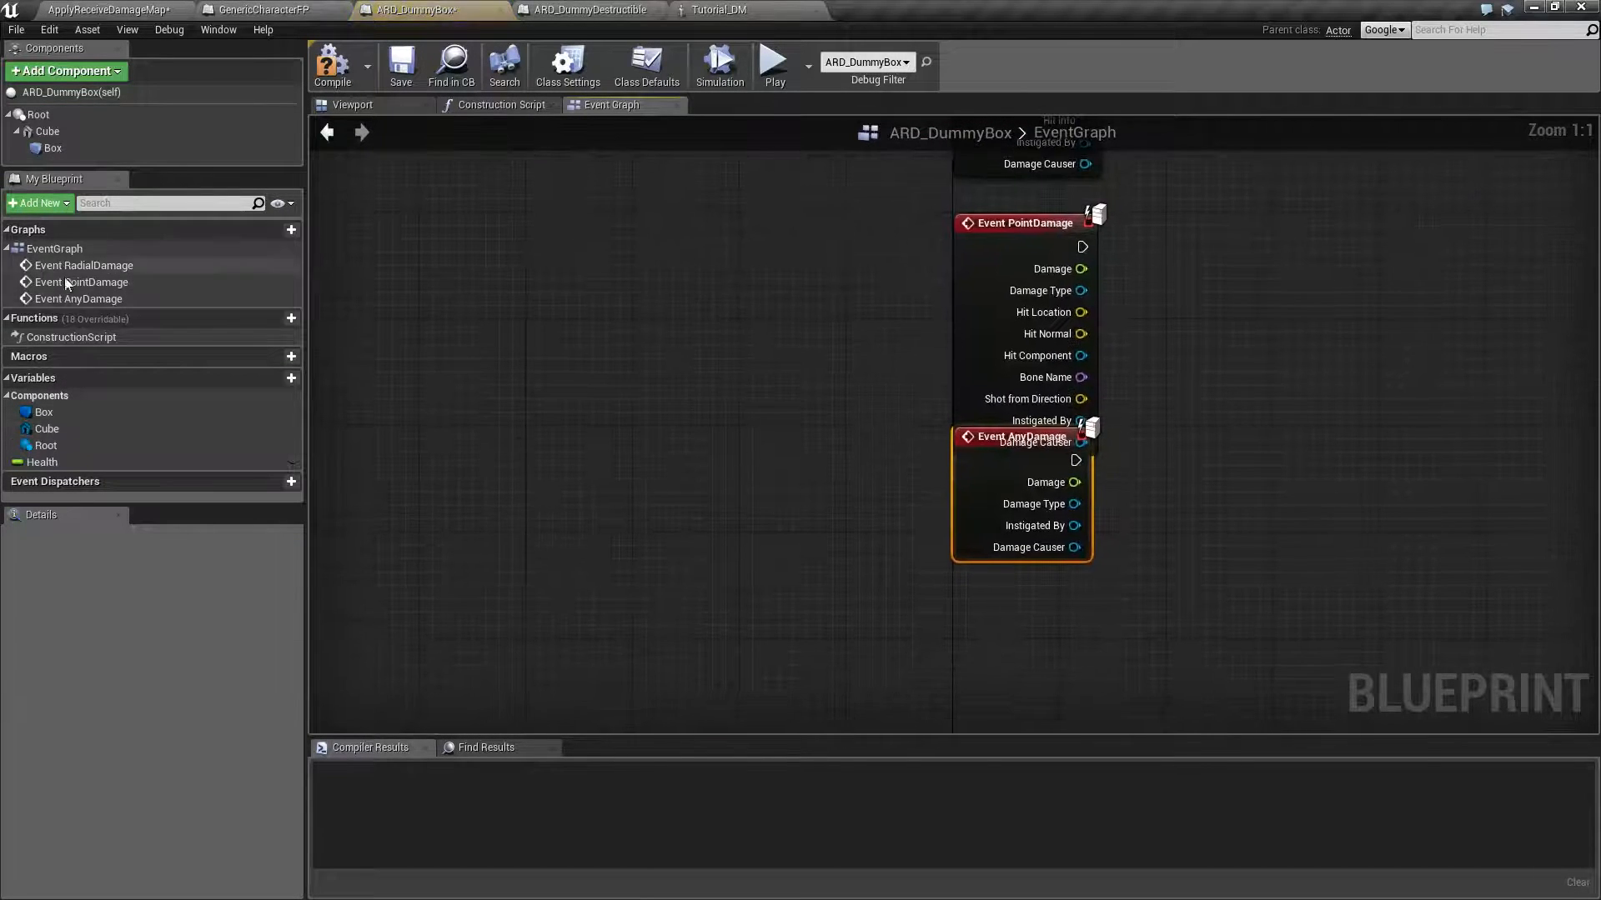
Step: Place the new AnyDamage node left of Health and wire its exec pin into the SET node
drag(832, 619, 651, 188)
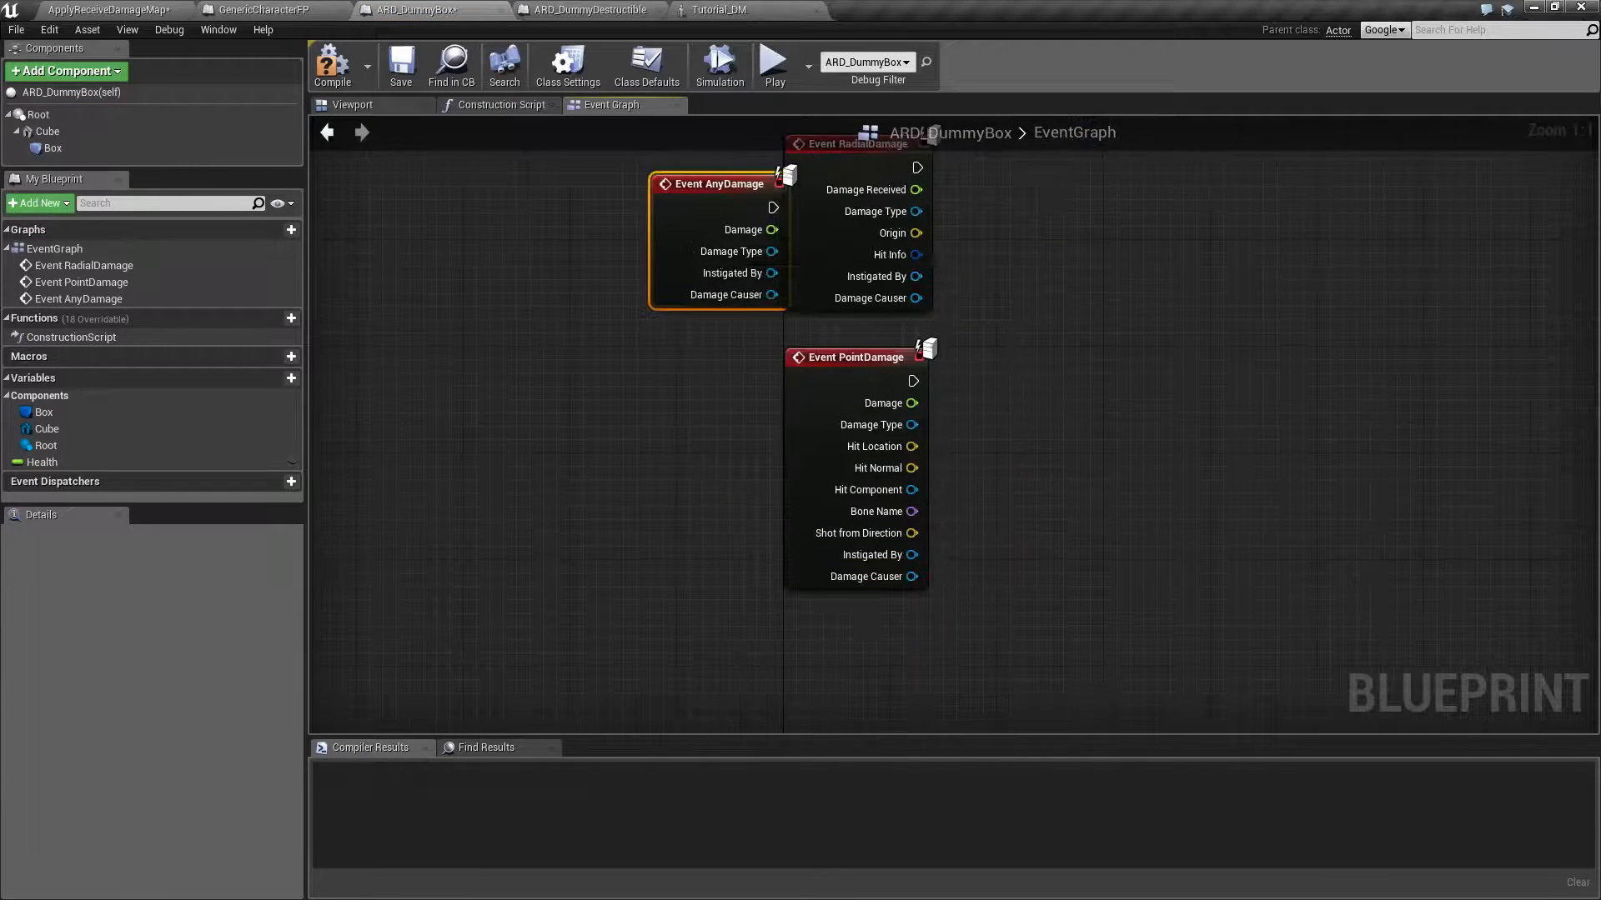
right_drag(876, 375, 750, 726)
right_drag(1000, 276, 875, 563)
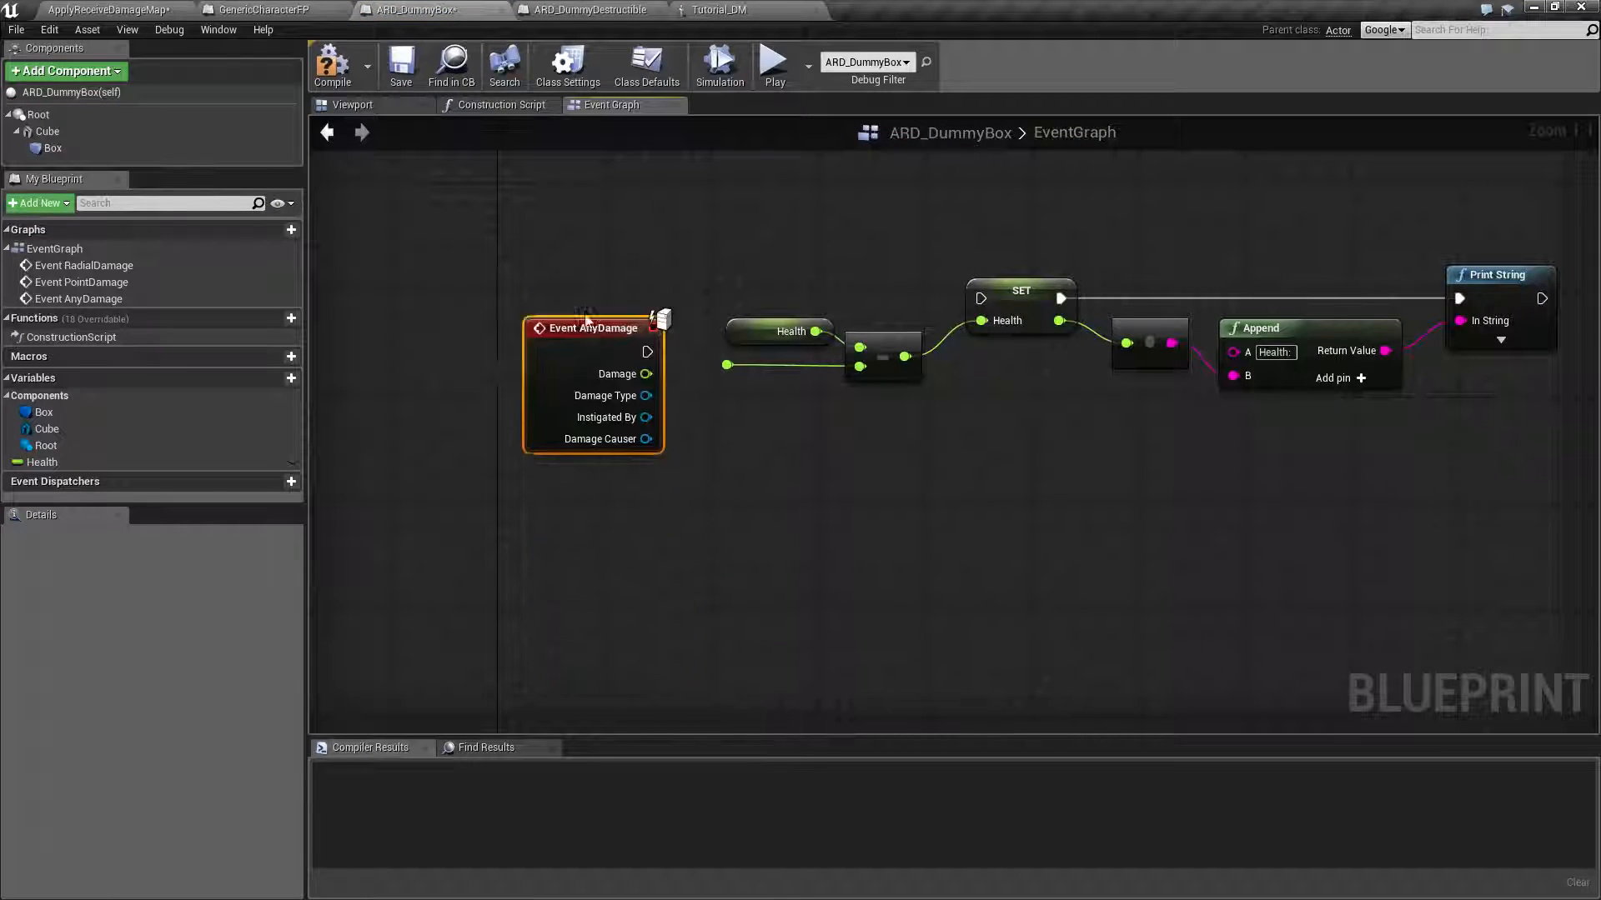
mouse_move(625, 551)
mouse_down()
mouse_move(588, 281)
mouse_move(981, 298)
mouse_up()
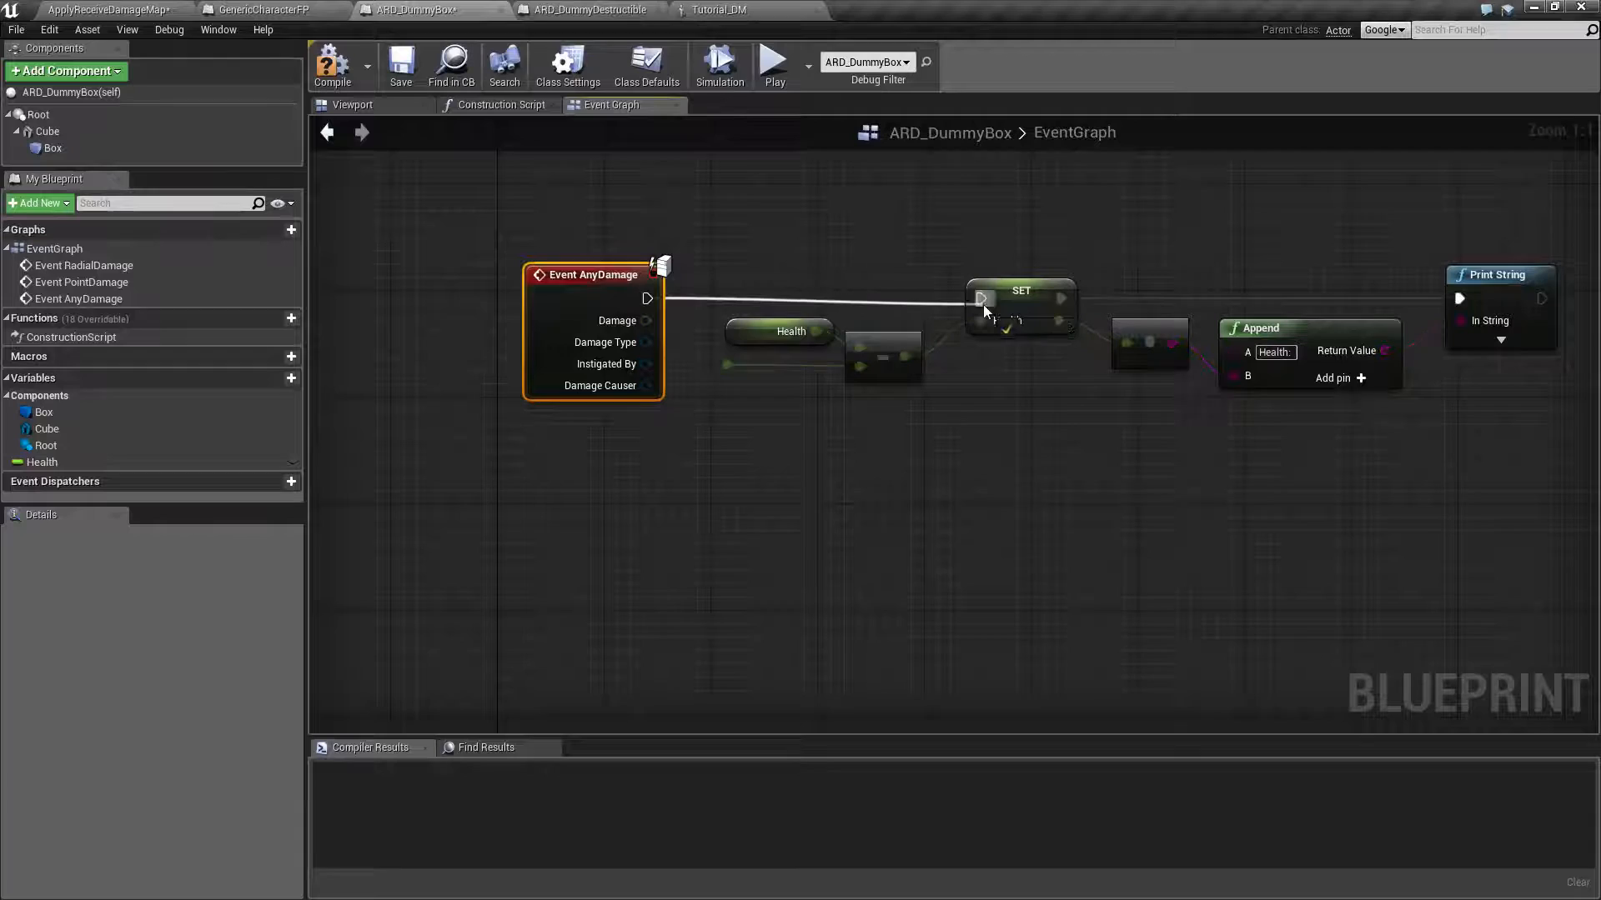
right_click(683, 474)
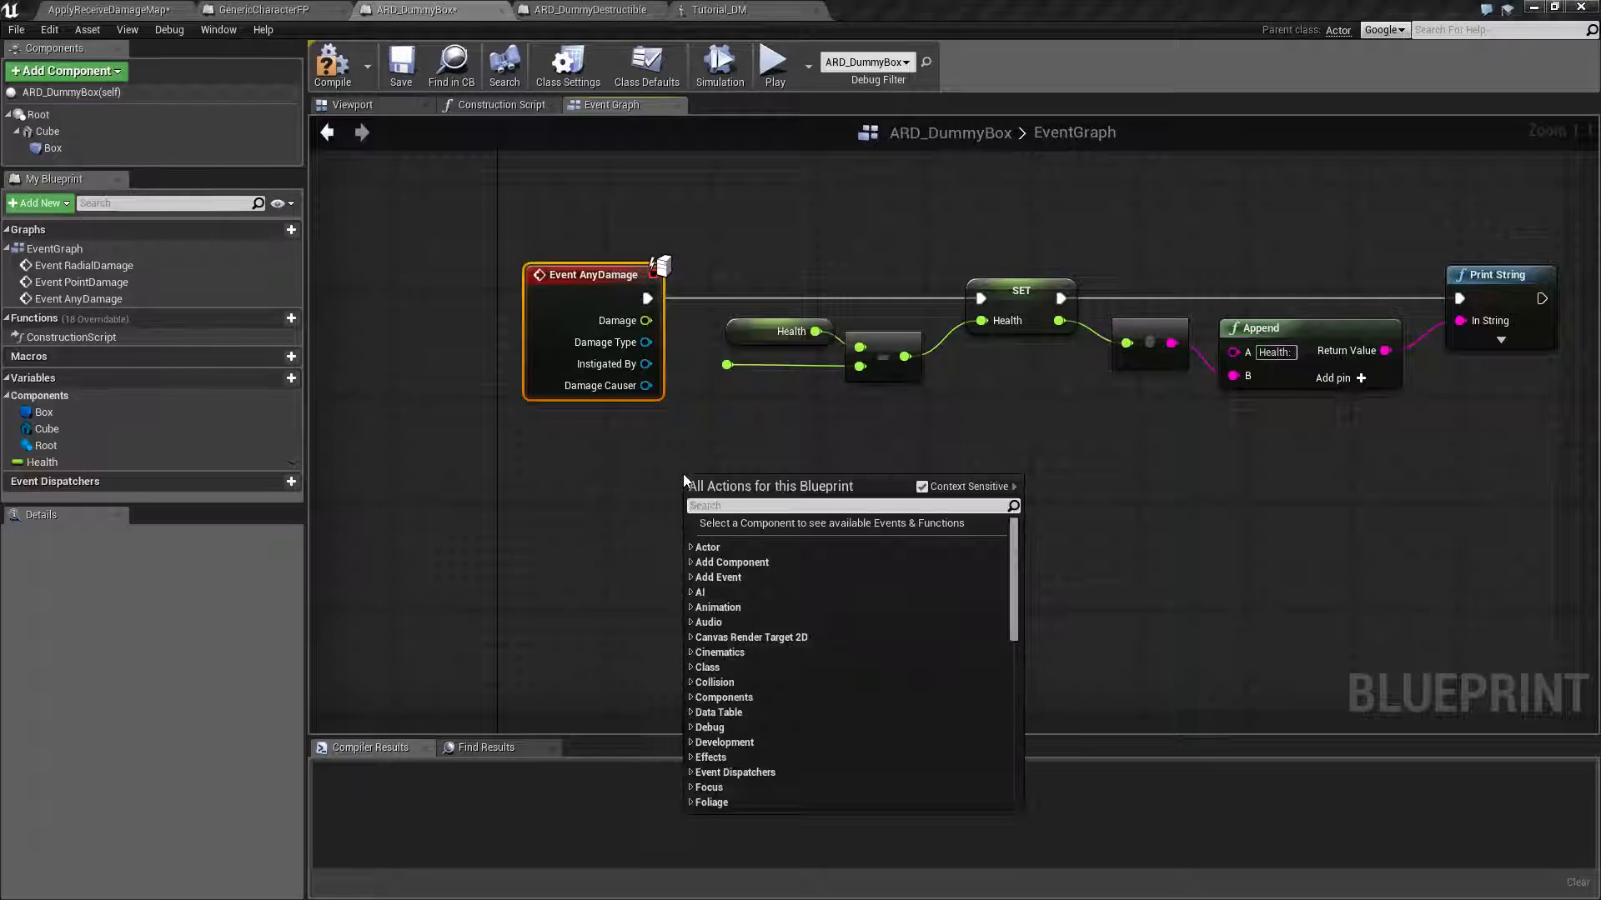
text(damage)
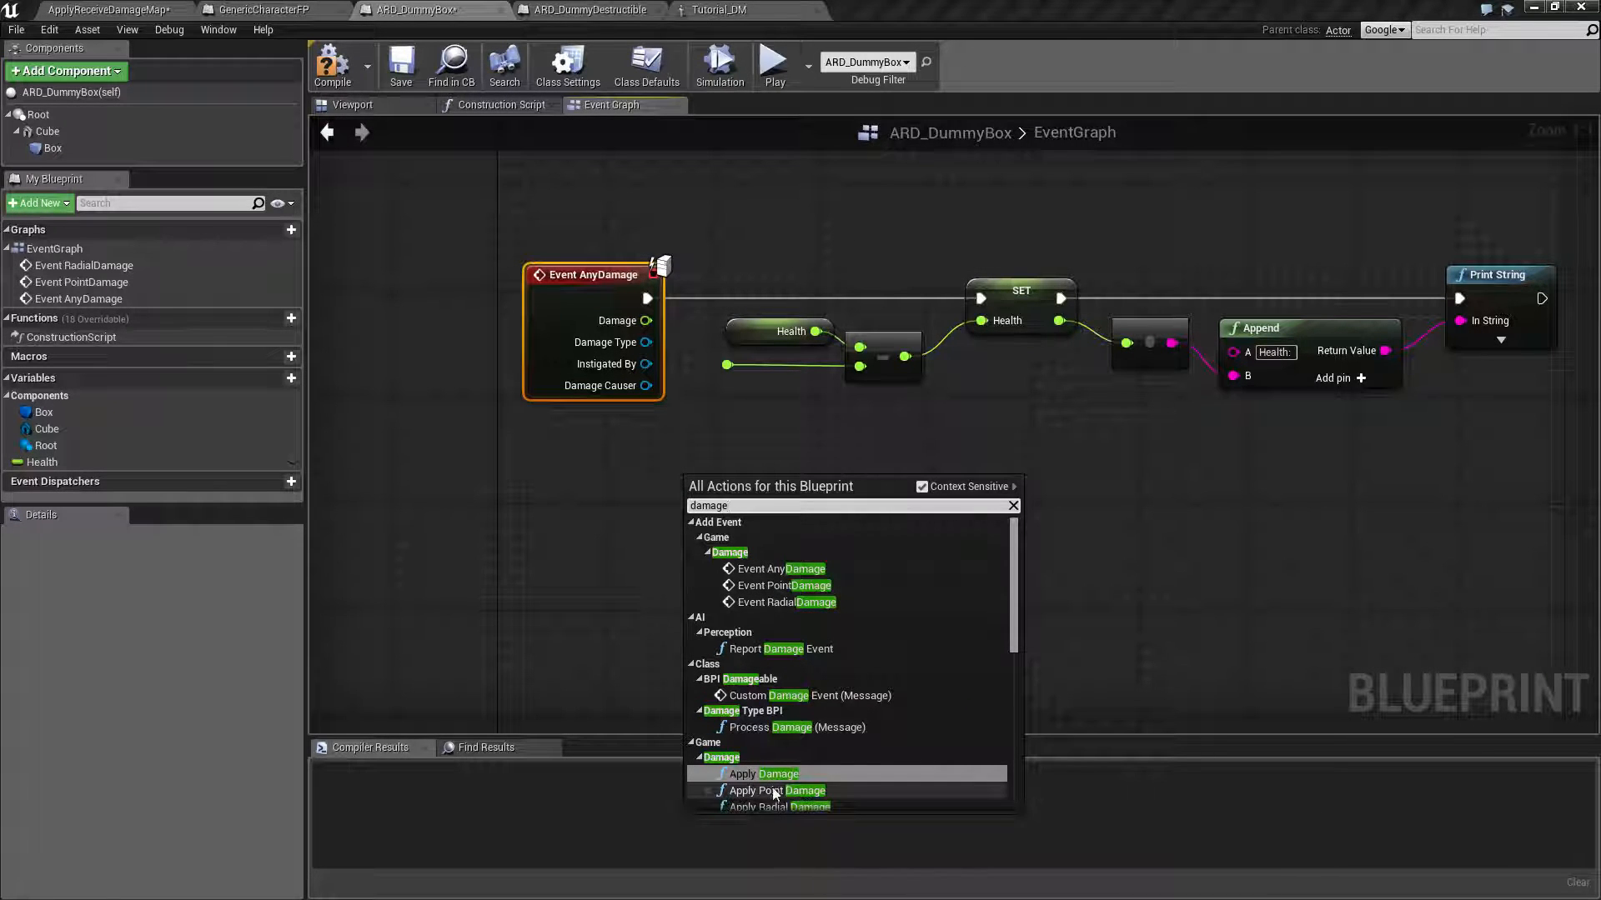
scroll(782, 776, down, 2)
click(617, 620)
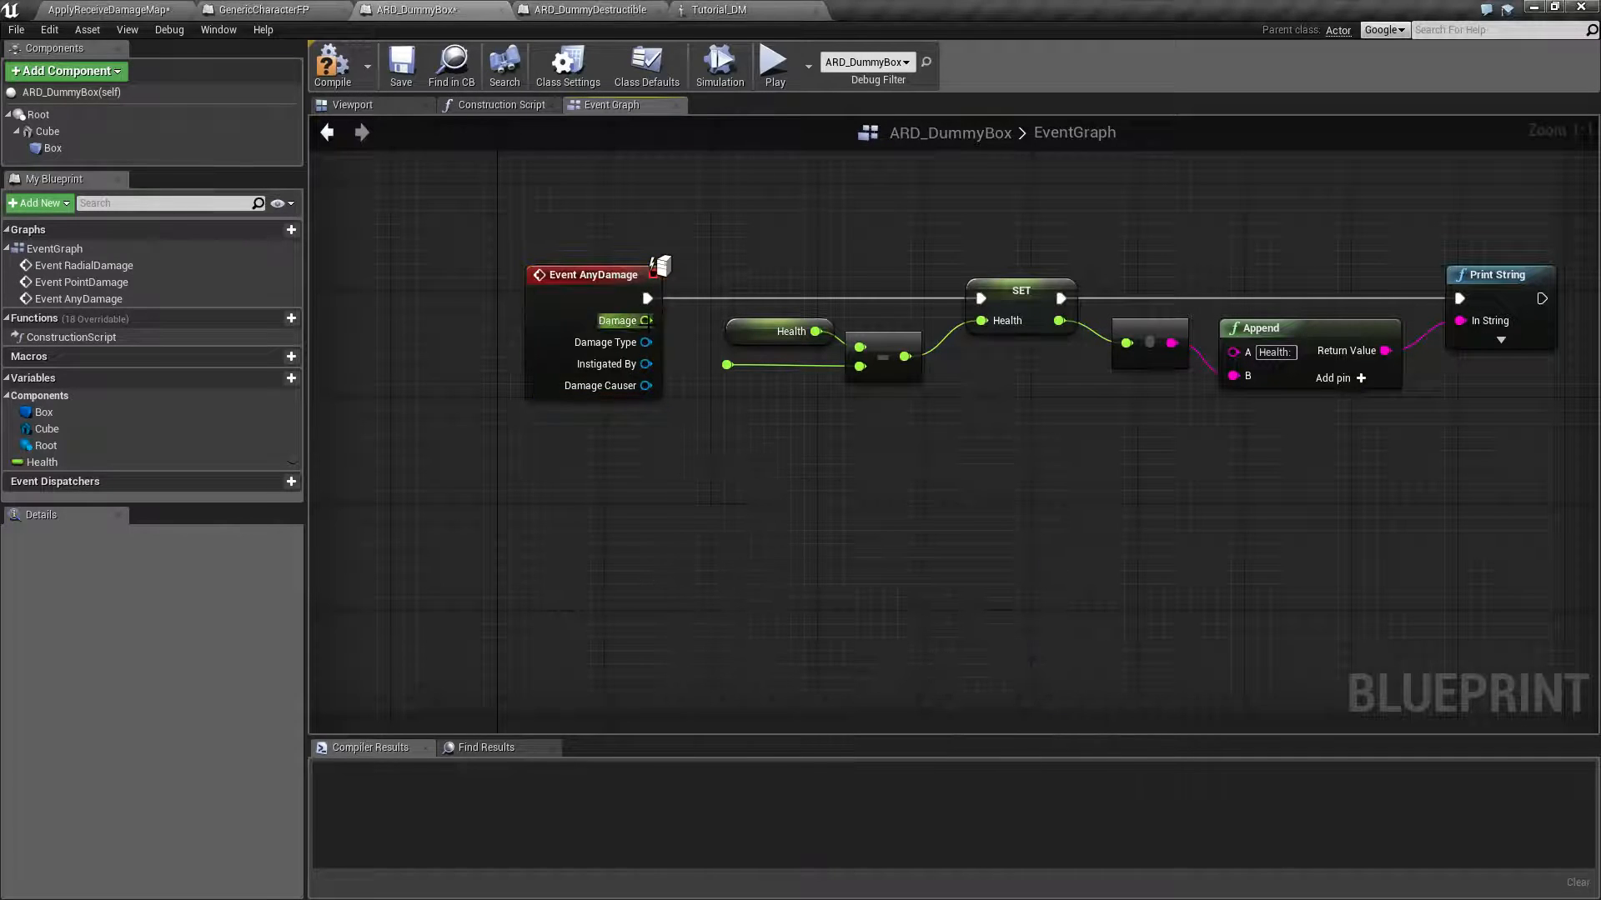
Step: Wire AnyDamage's Damage output into the subtraction node's free input
drag(647, 321, 725, 366)
right_drag(767, 421, 752, 428)
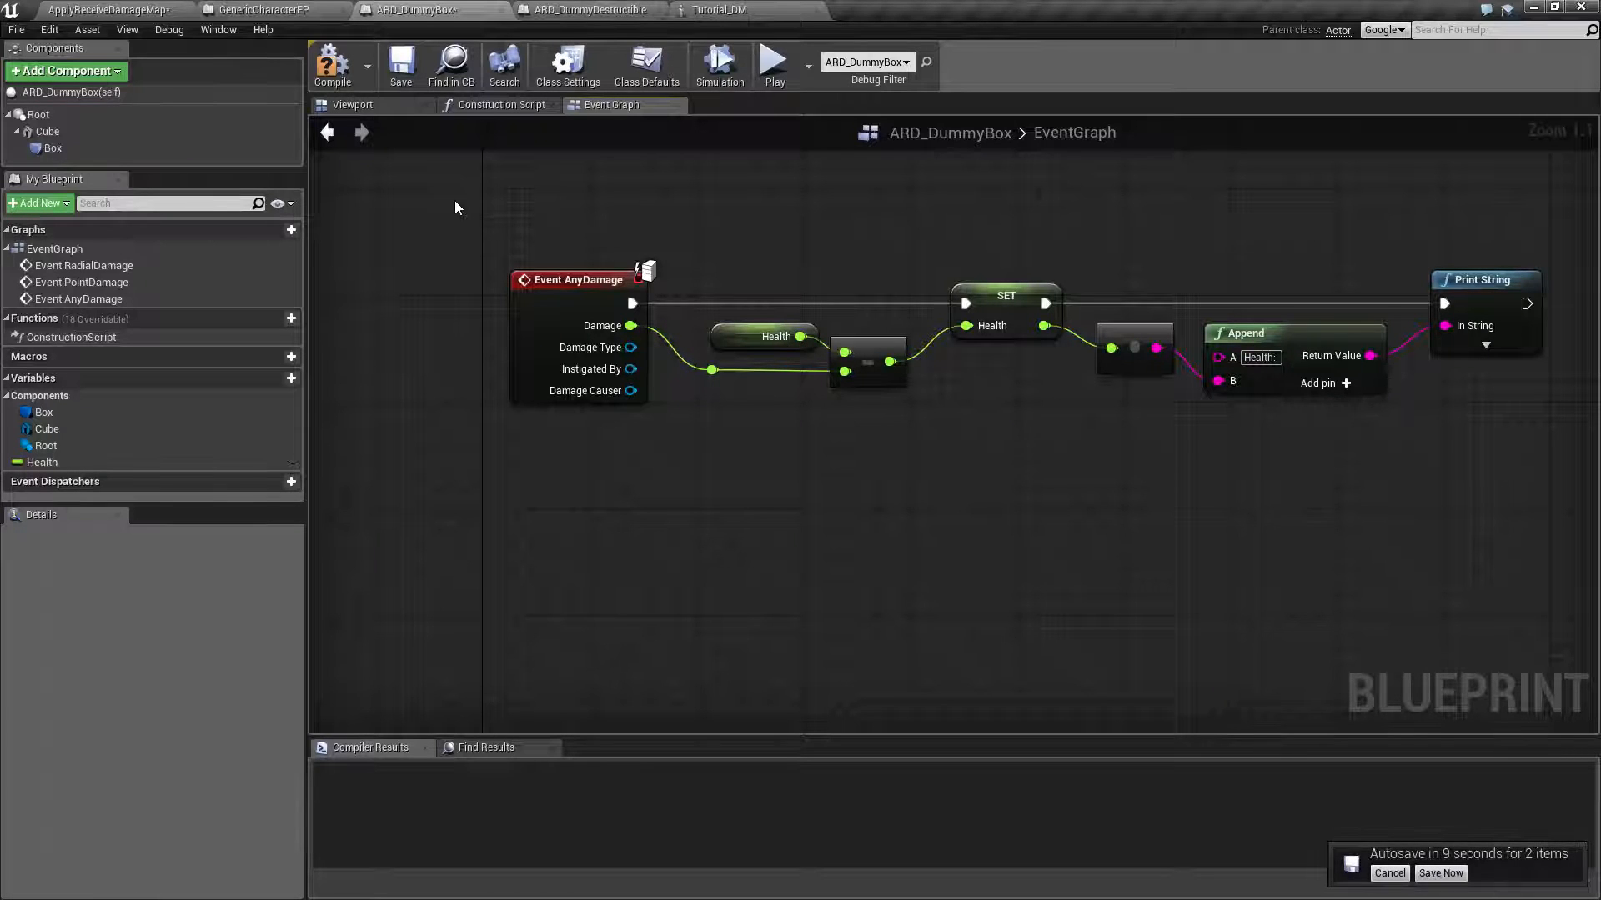
right_drag(847, 471, 701, 463)
mouse_move(588, 232)
mouse_down()
mouse_move(1195, 476)
mouse_move(1286, 475)
mouse_up()
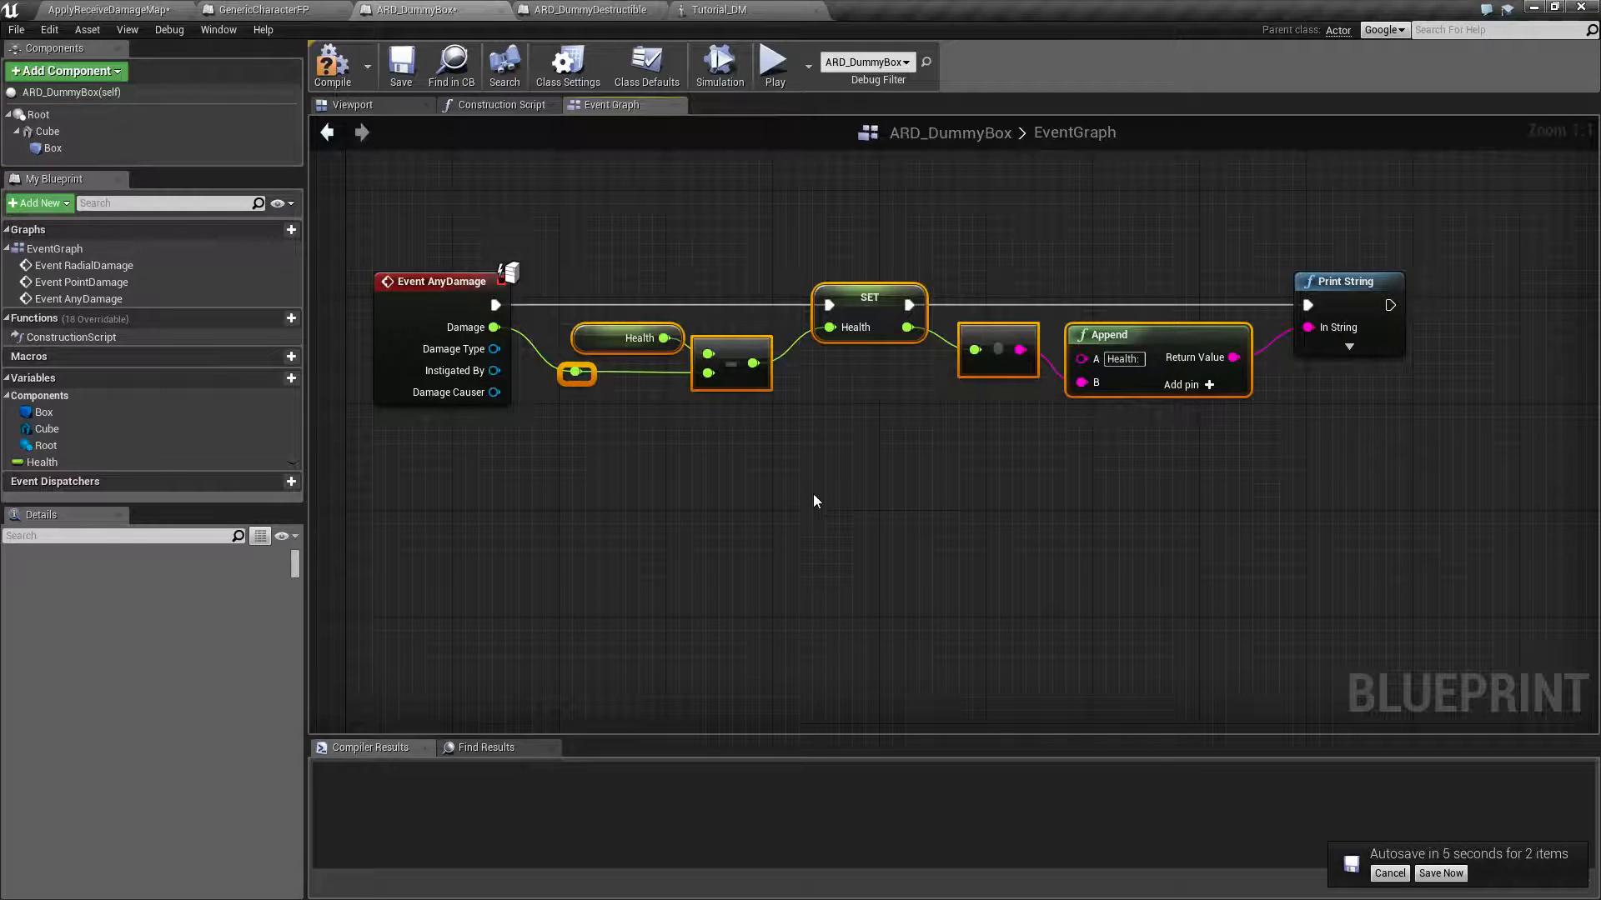
click(811, 494)
Step: Marquee-select the whole node chain a few times, then pull a wire out of Damage Type
drag(622, 243, 1386, 431)
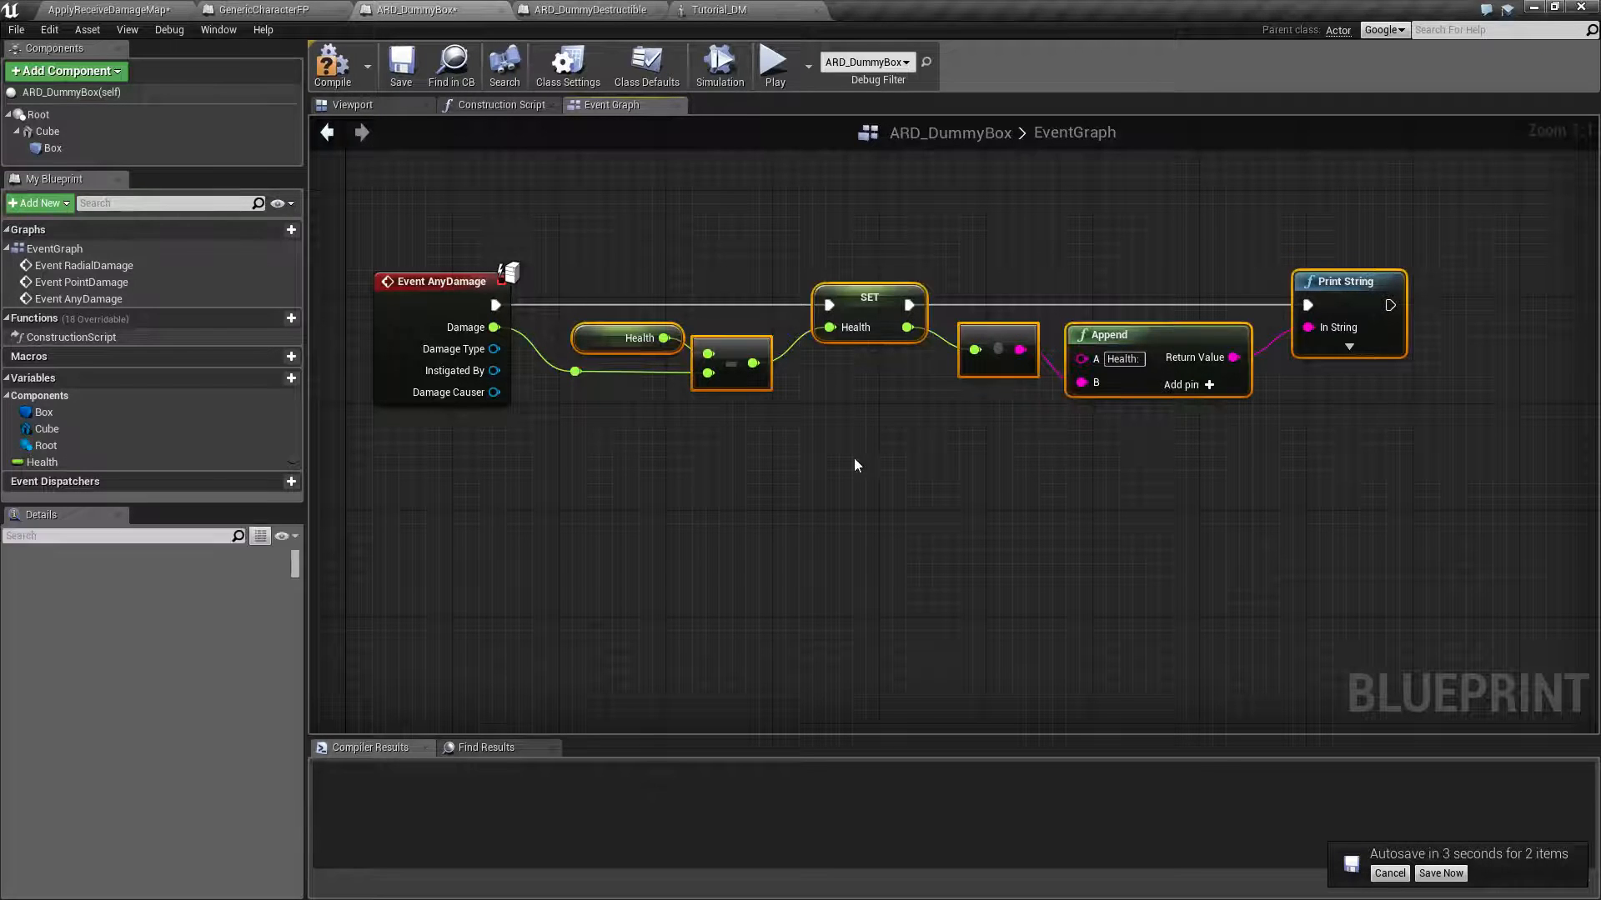
click(855, 466)
drag(607, 229, 1375, 487)
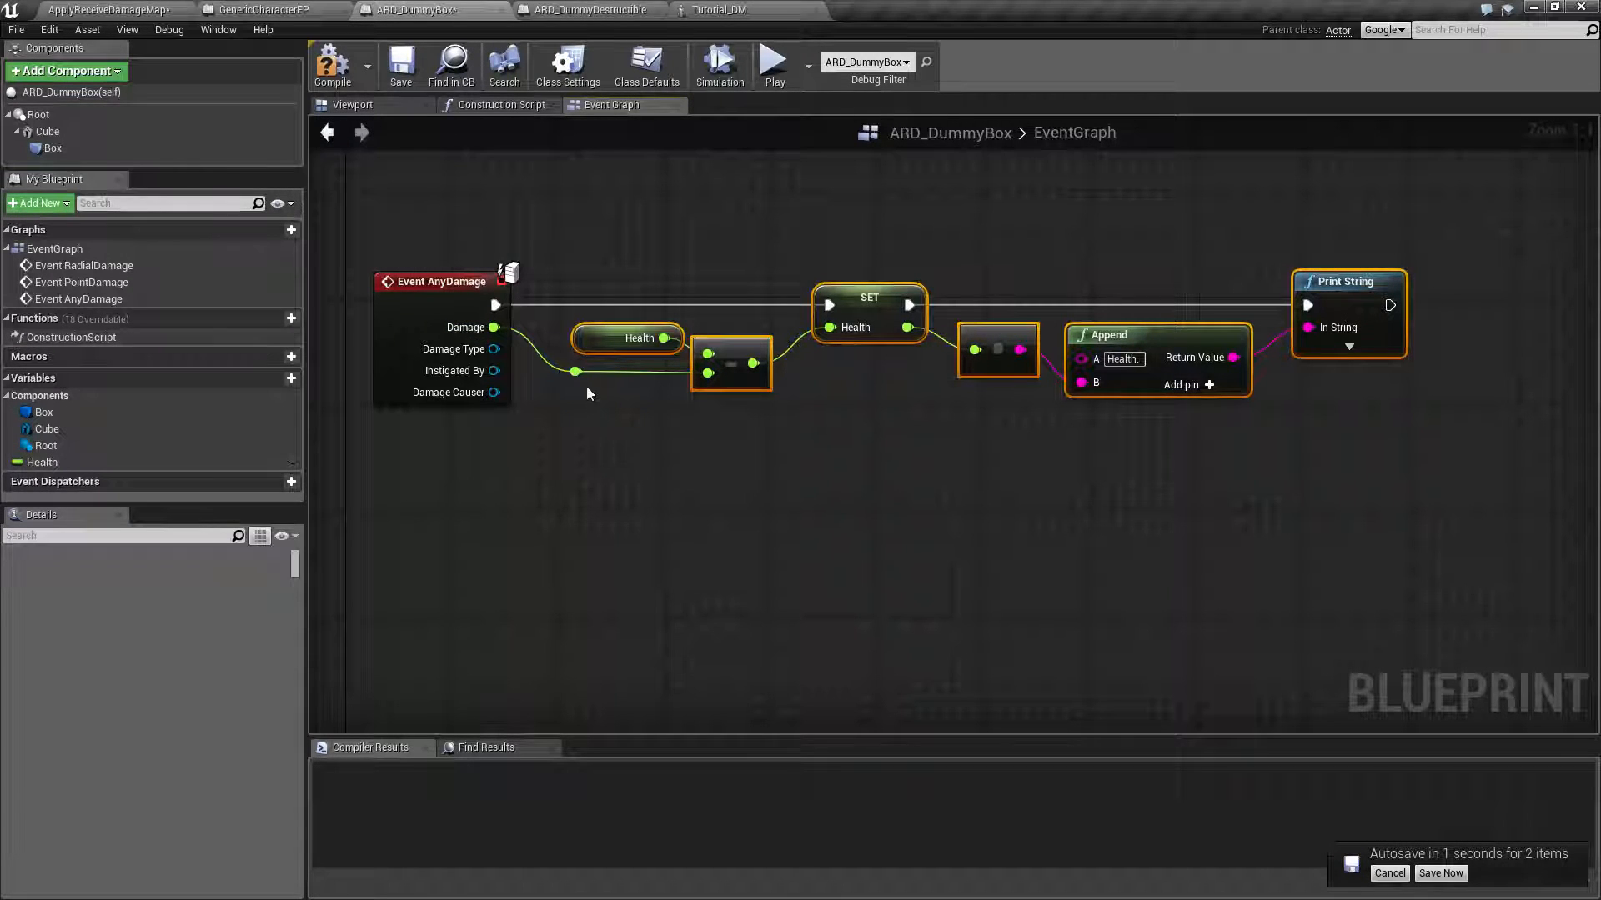
right_drag(586, 393, 628, 401)
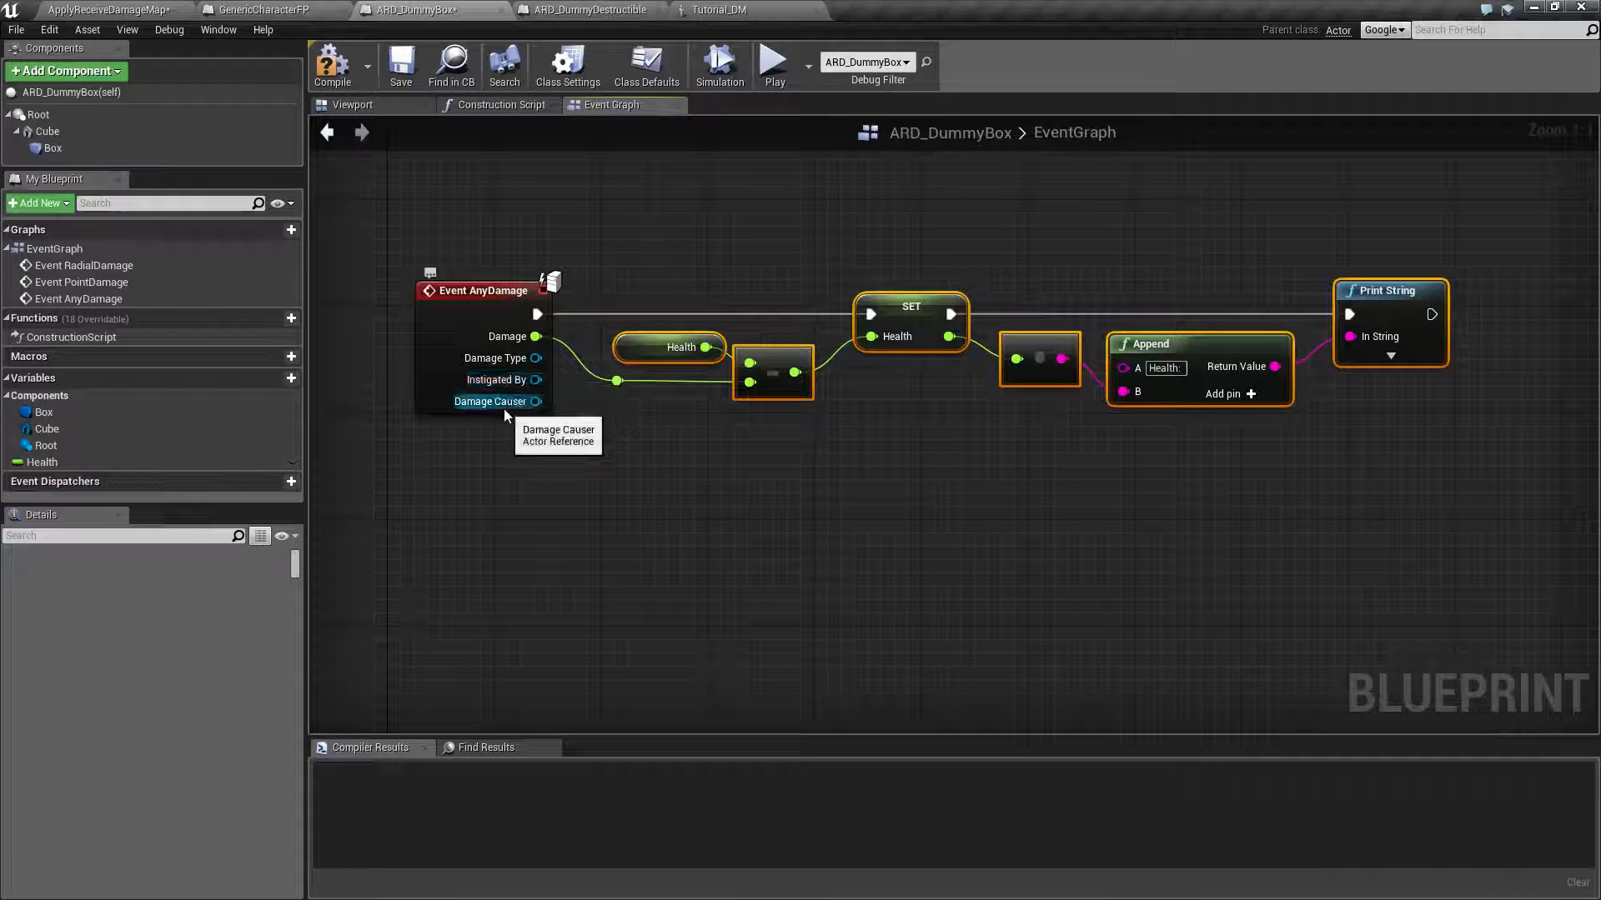
right_drag(739, 475, 730, 428)
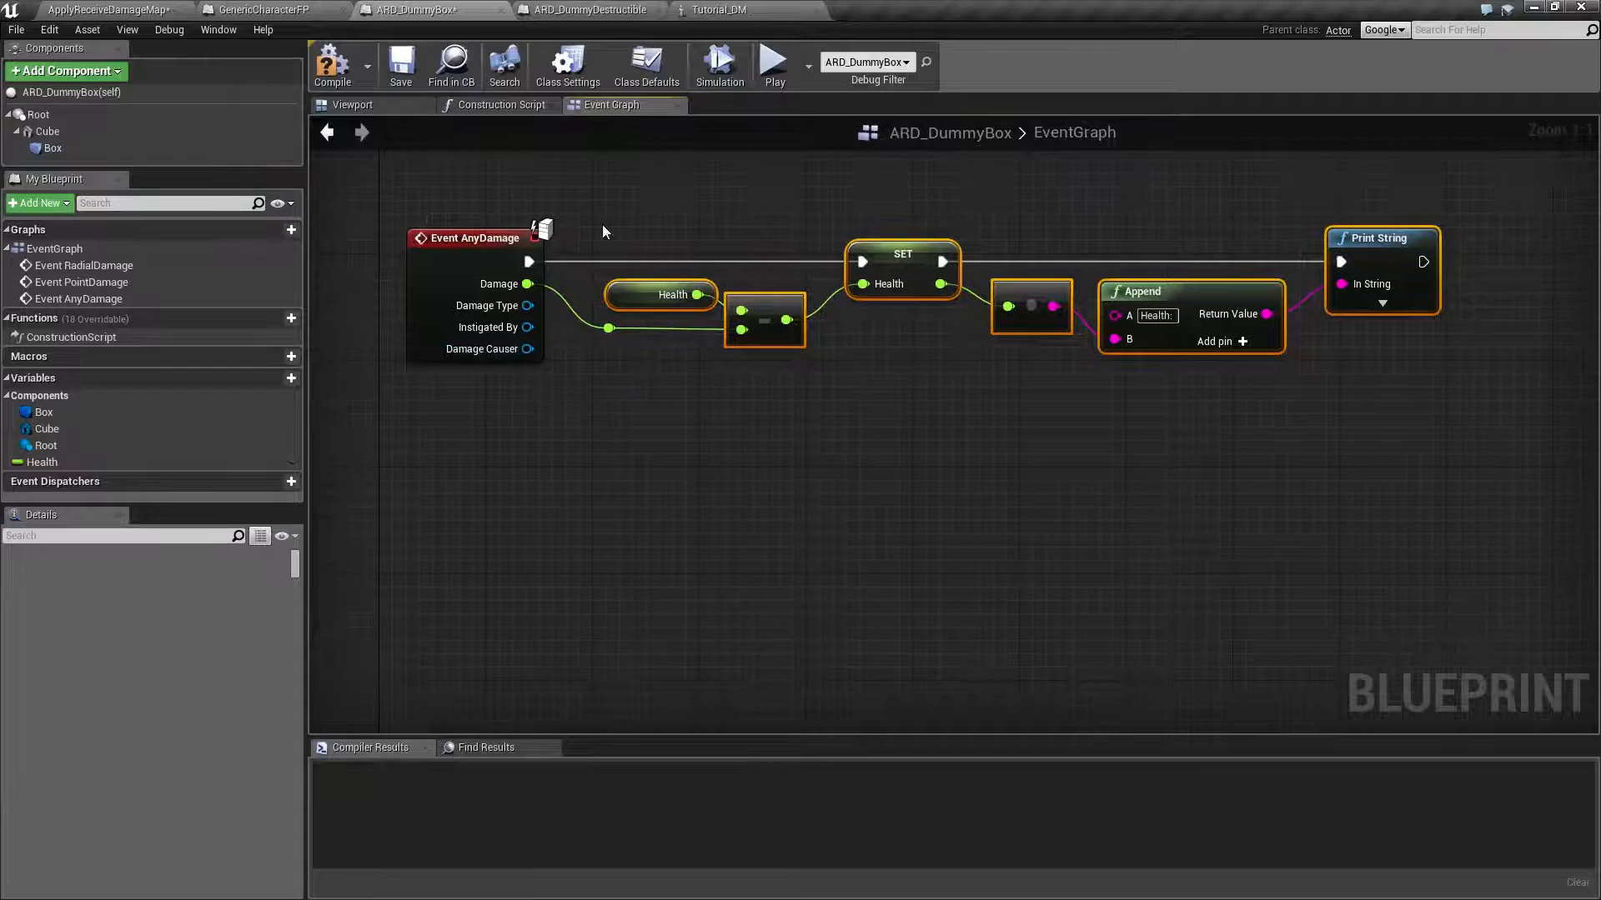
drag(586, 218, 1349, 386)
right_drag(554, 378, 608, 409)
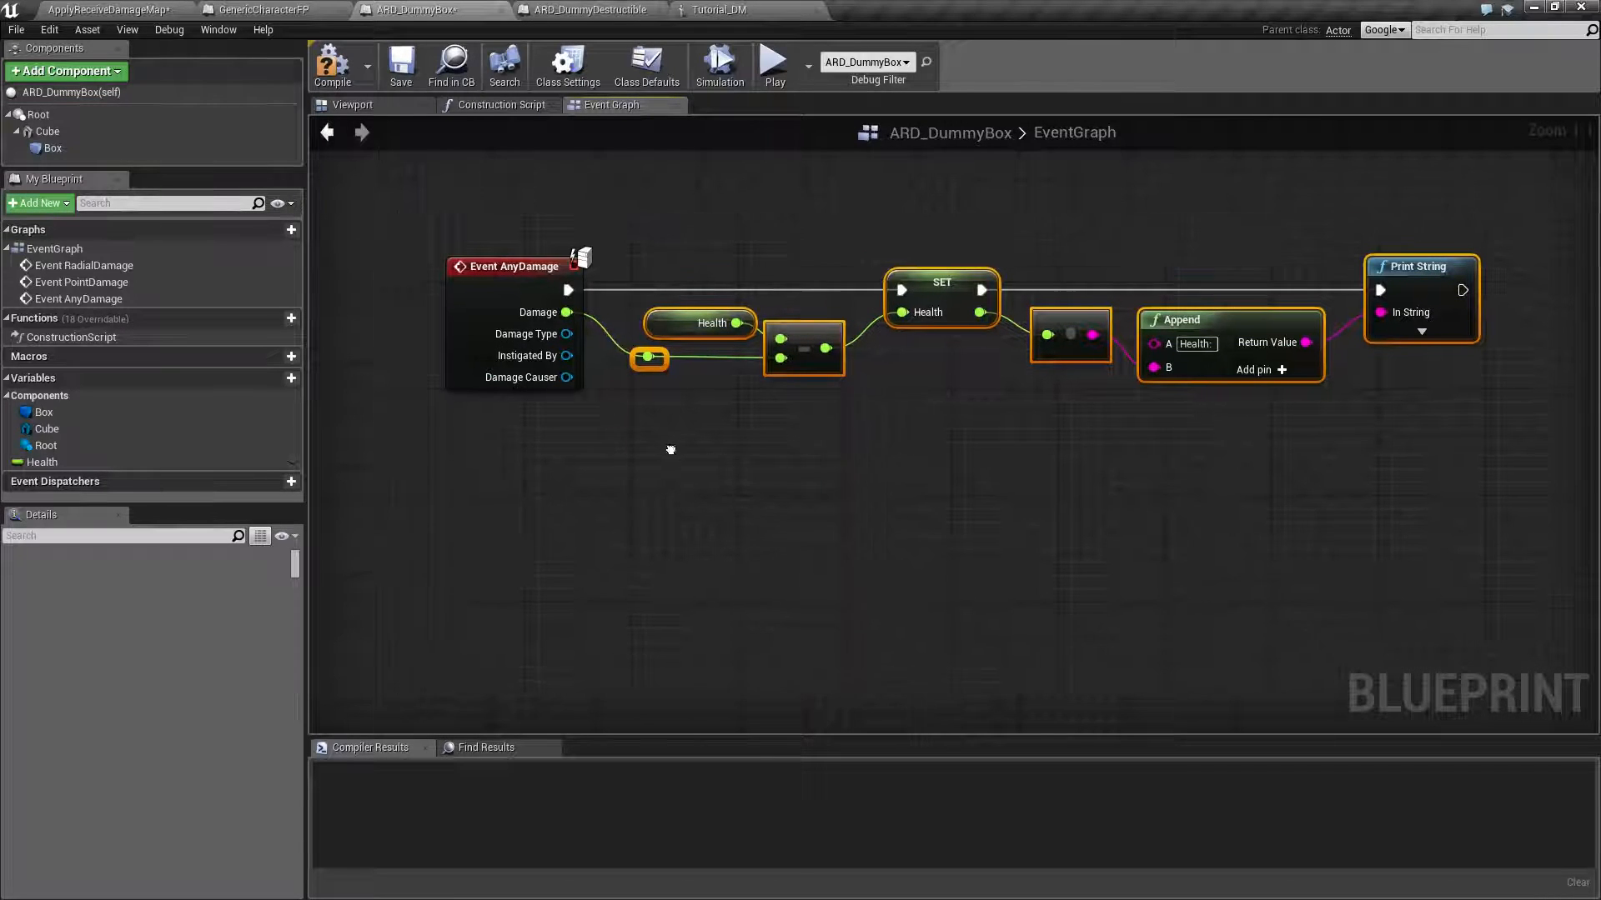
drag(581, 338, 674, 449)
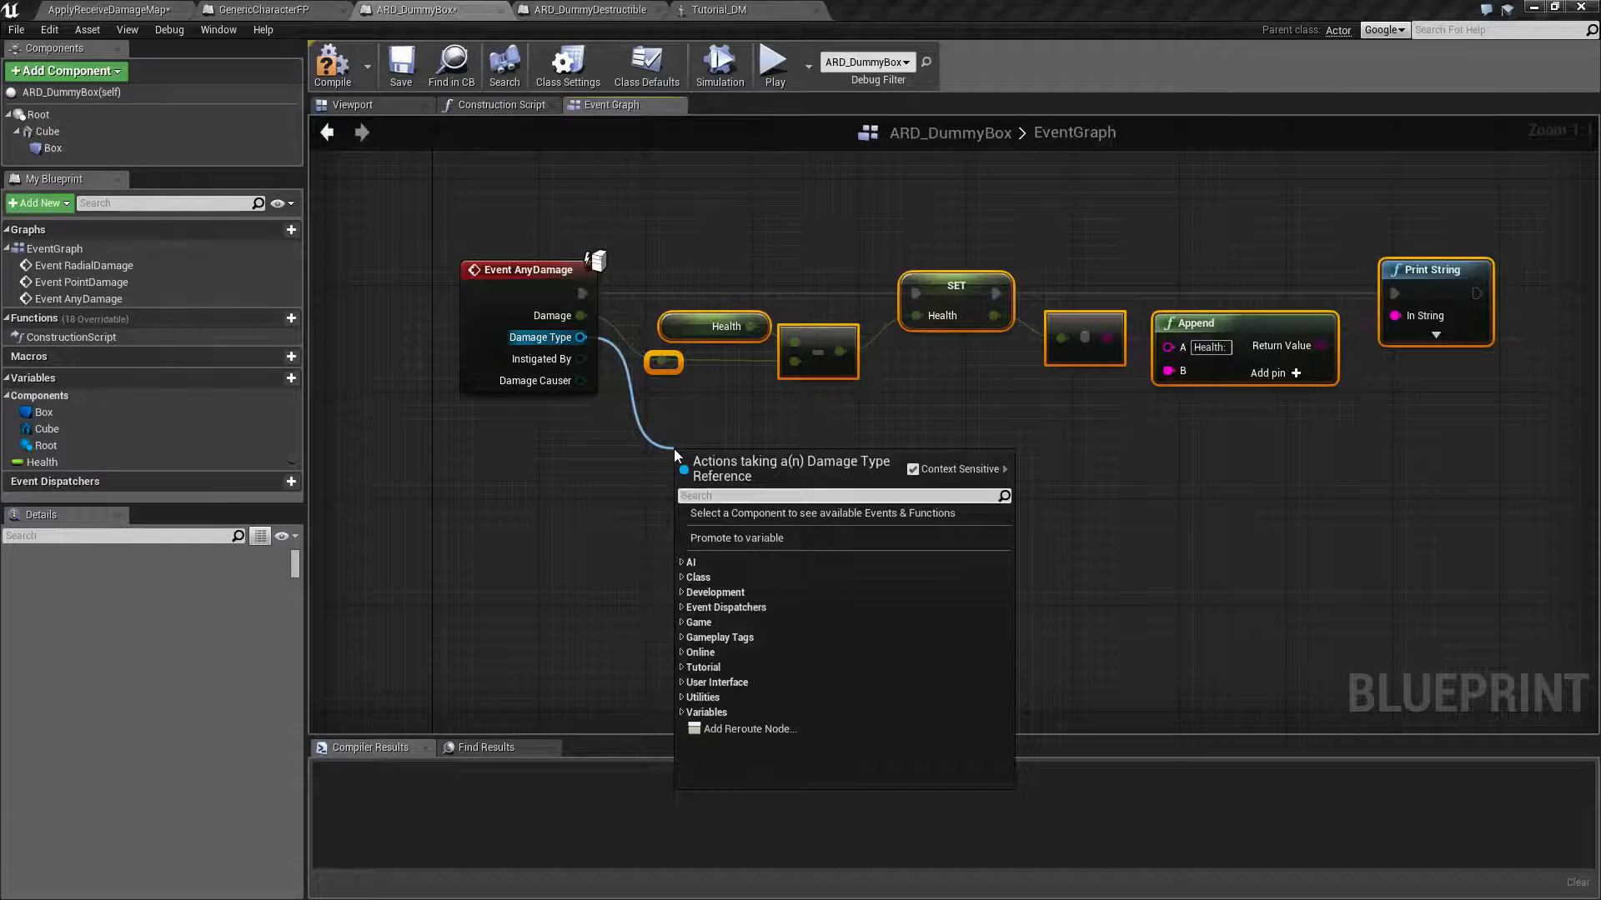
Step: Preview the action lists for the Damage Type and Instigated By outputs without placing nodes
click(671, 424)
drag(582, 338, 674, 449)
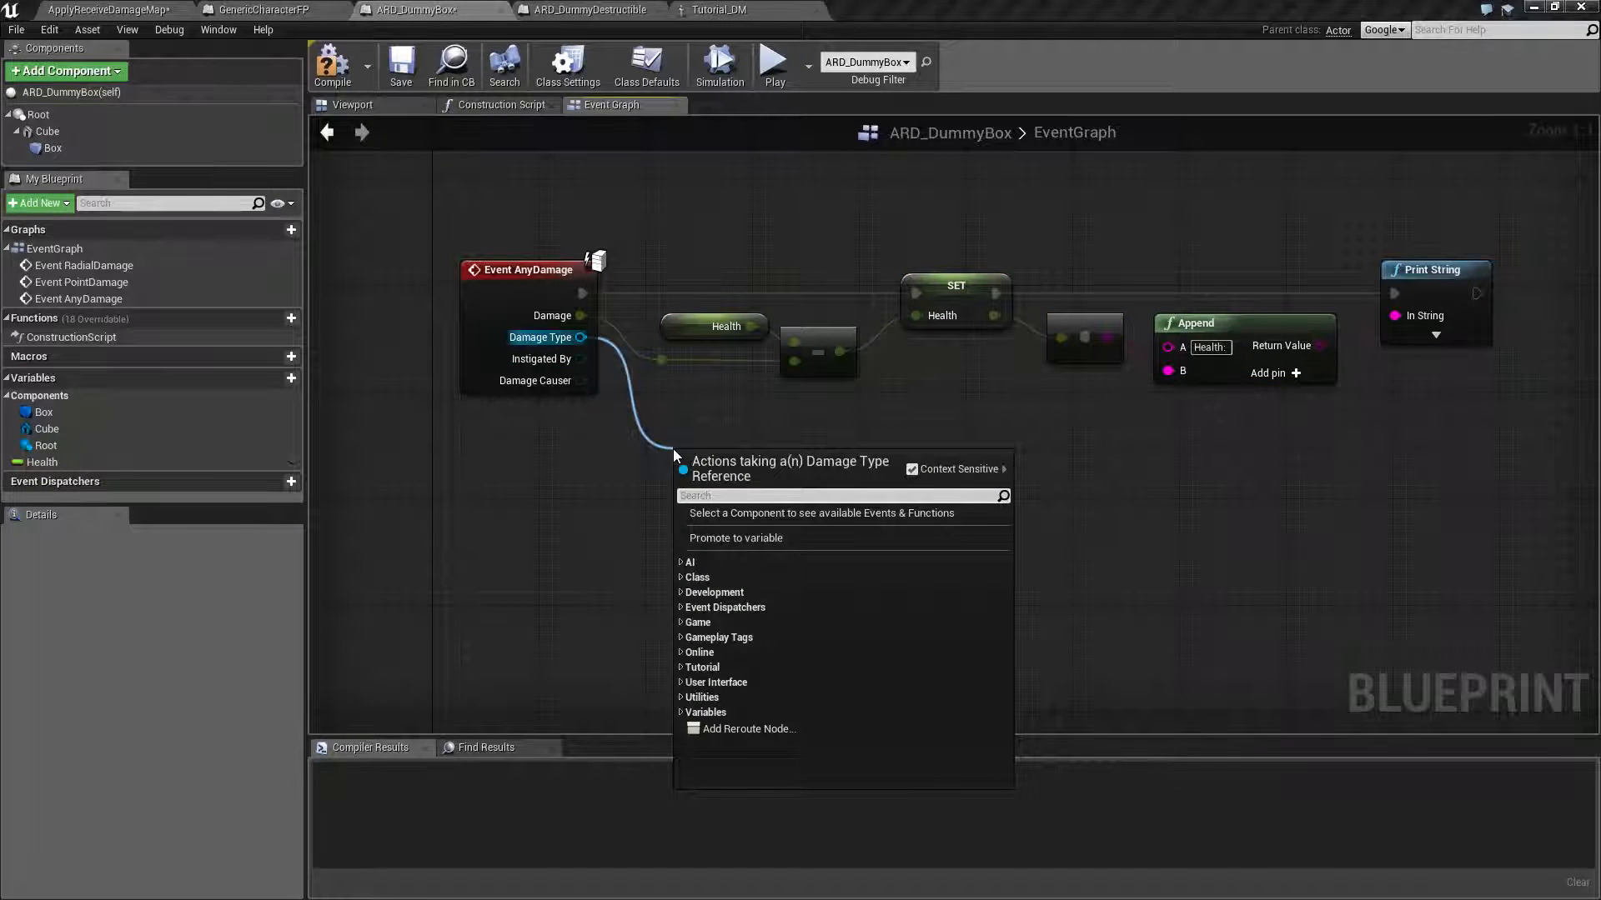
click(626, 413)
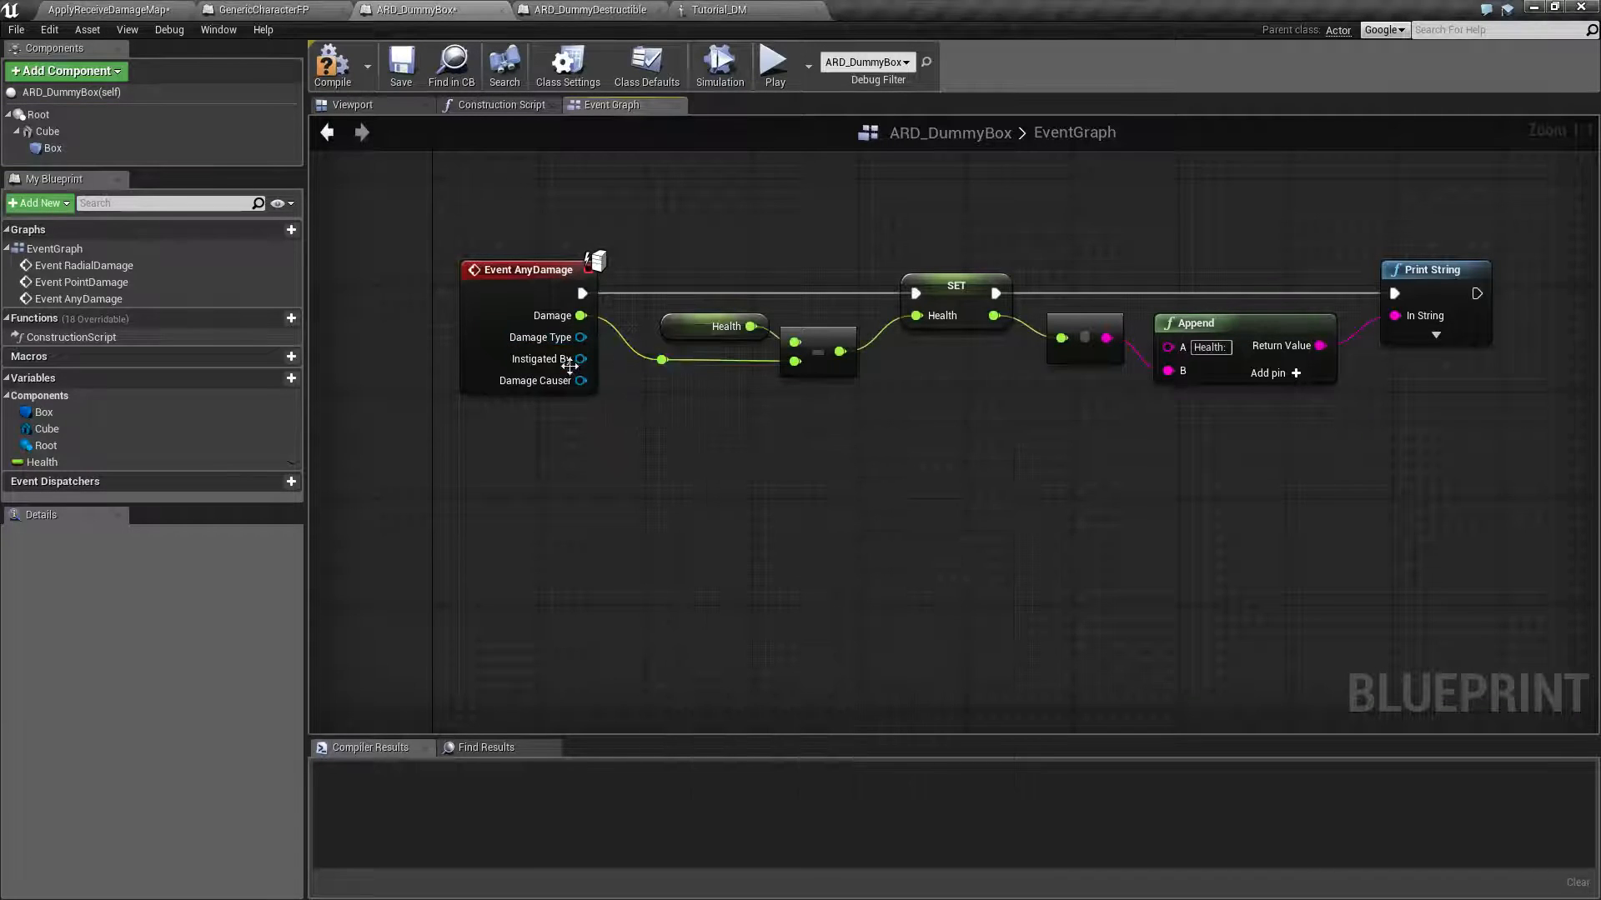
drag(581, 359, 655, 454)
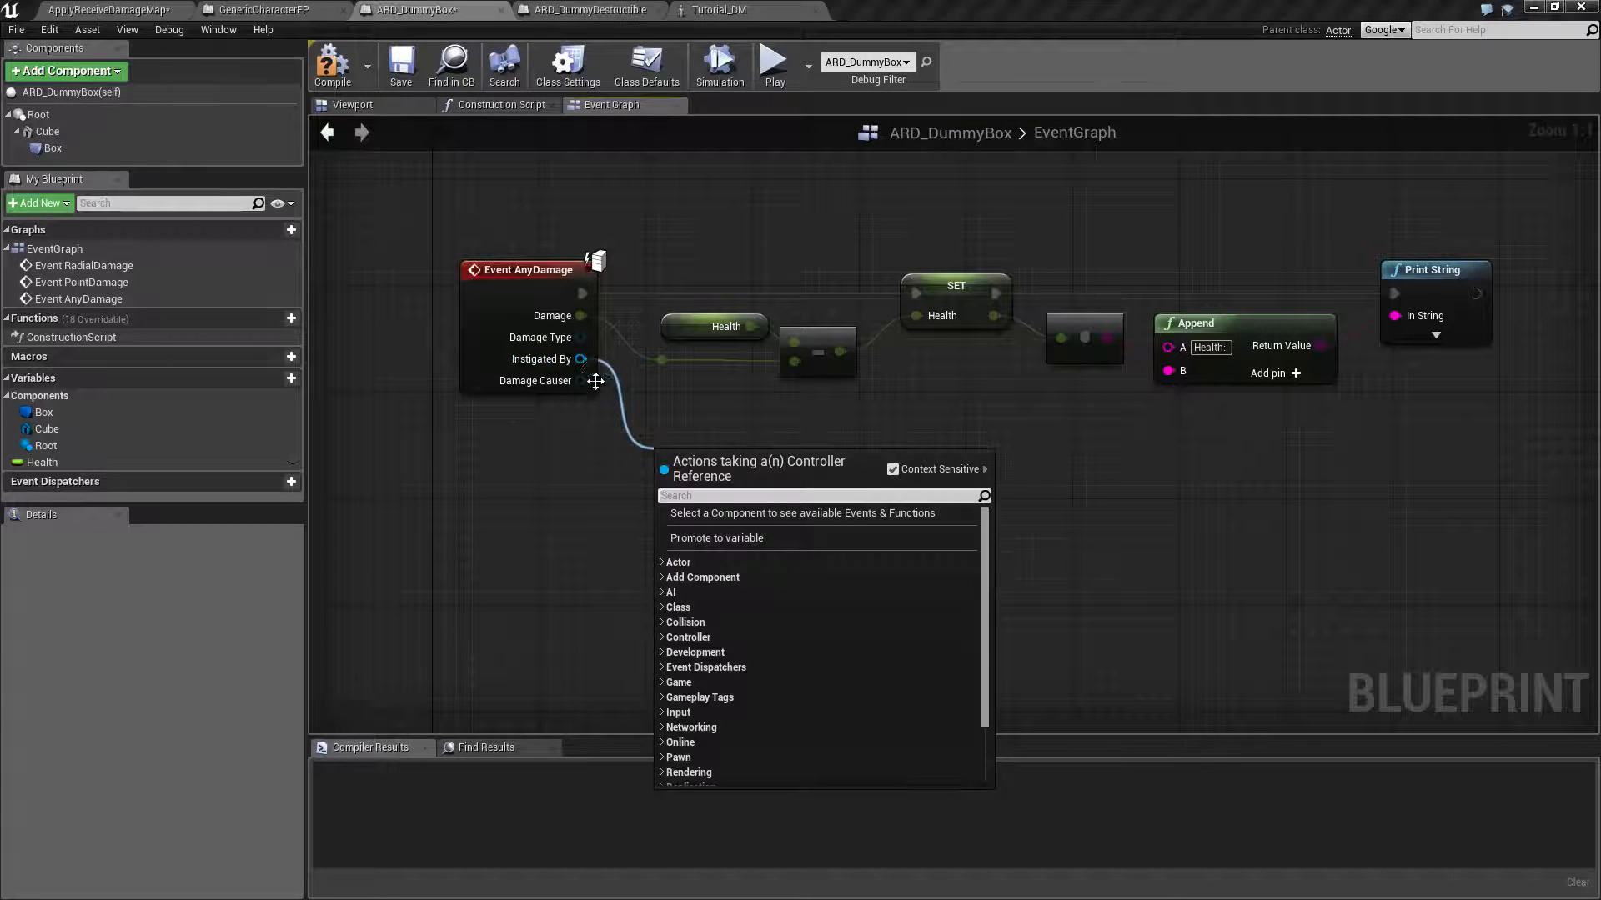
click(579, 360)
drag(579, 360, 705, 447)
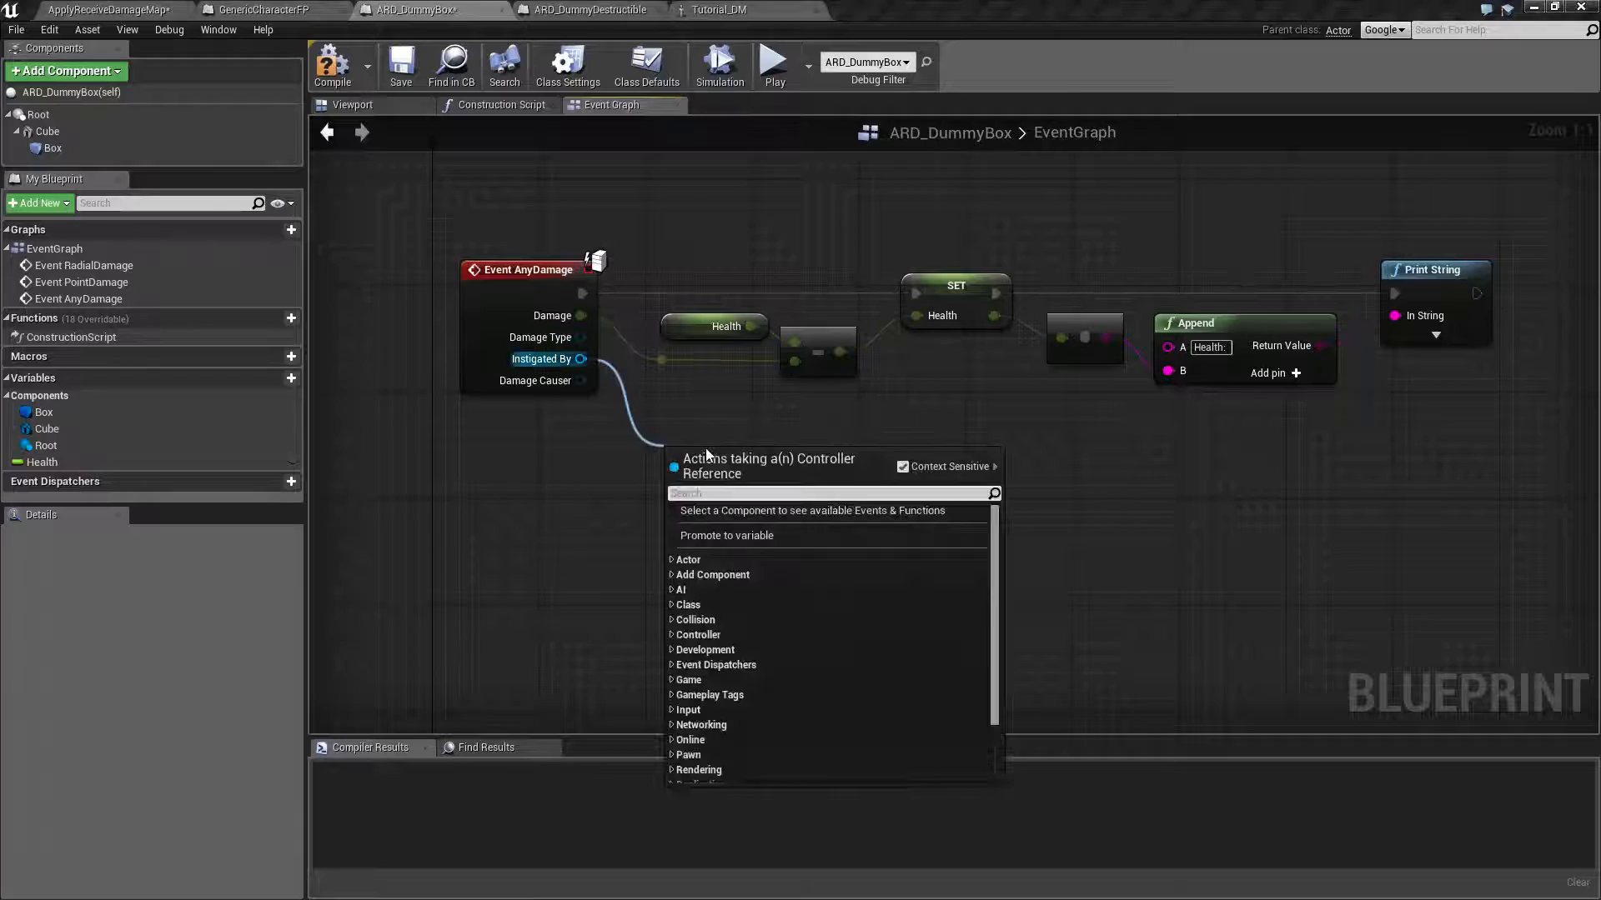
click(676, 424)
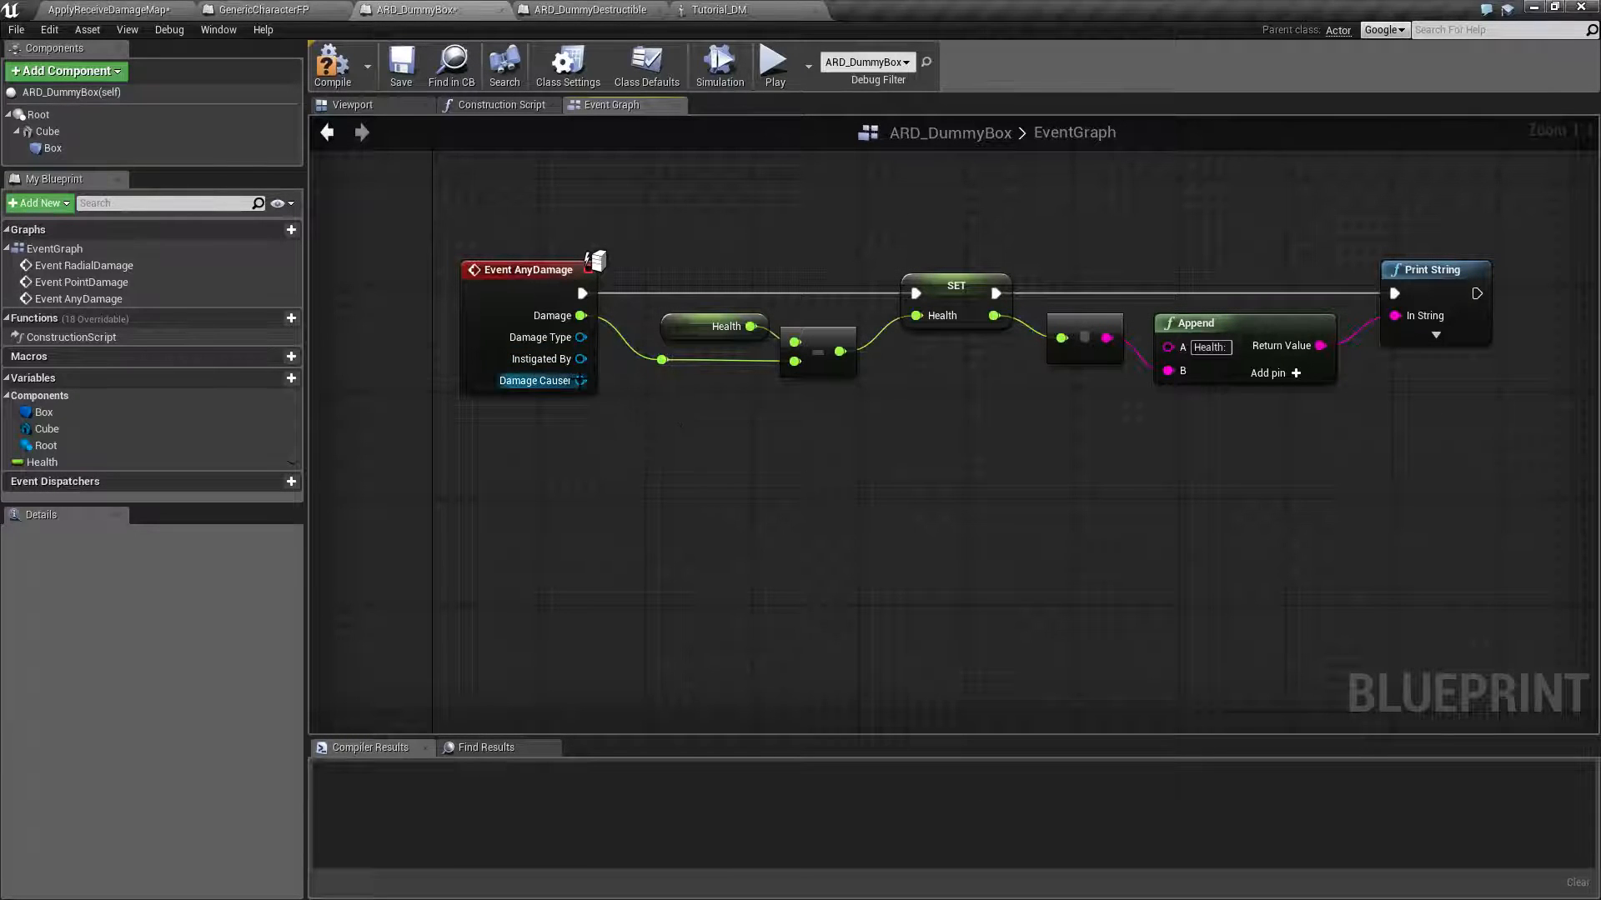
Step: Browse Damage Causer's actor actions including Variables, then cancel leaving the pins unconnected
drag(580, 381, 684, 463)
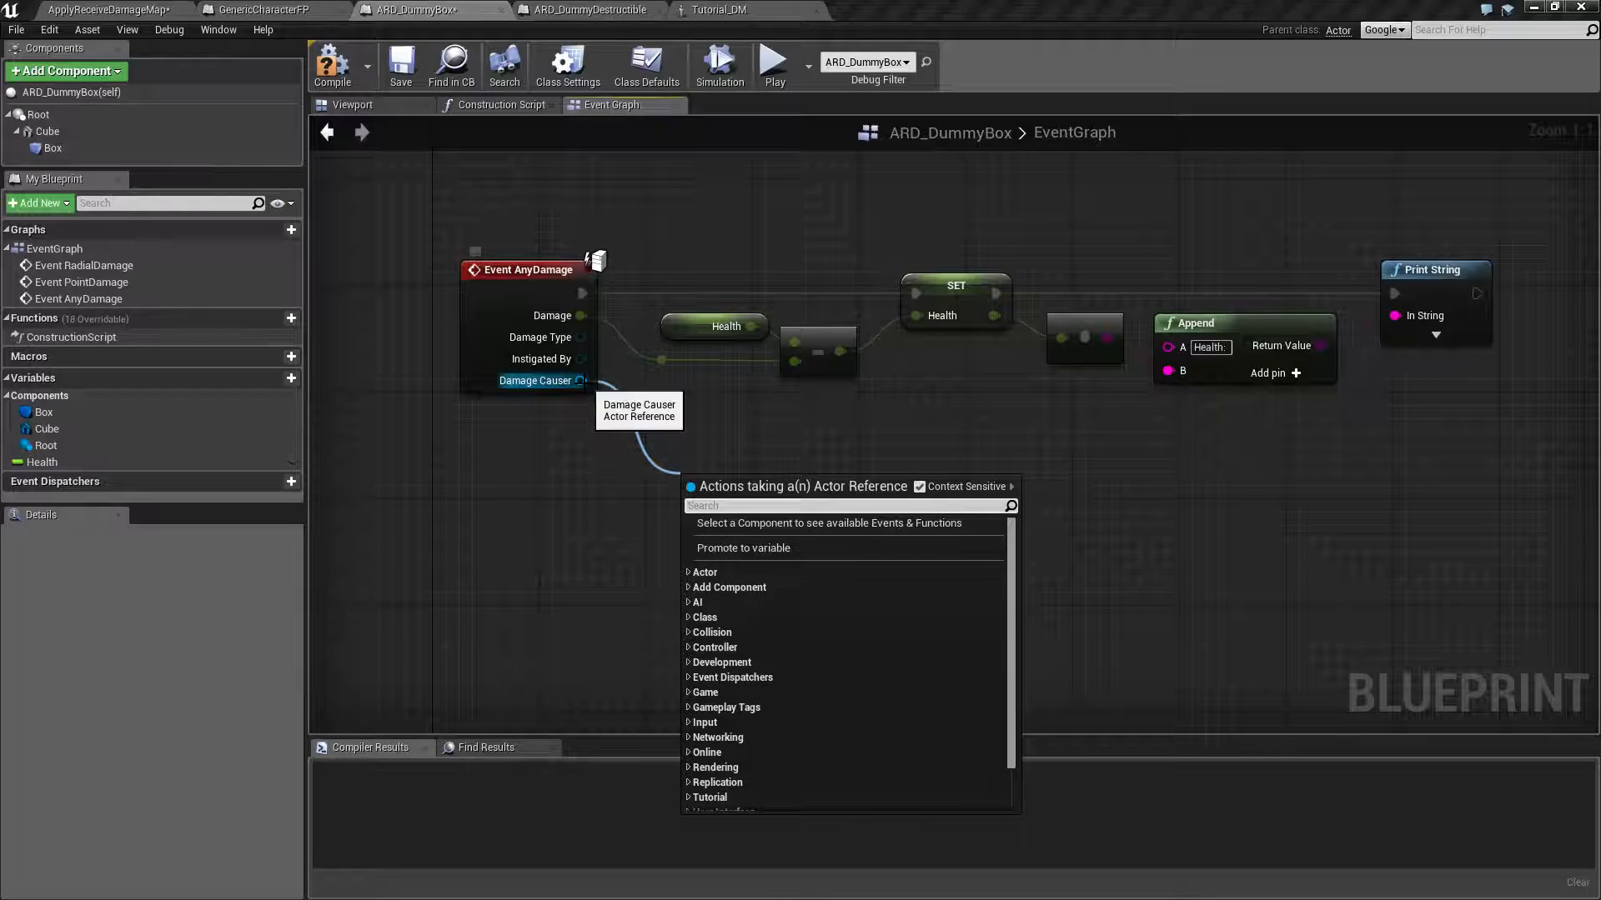
click(625, 413)
drag(581, 380, 703, 506)
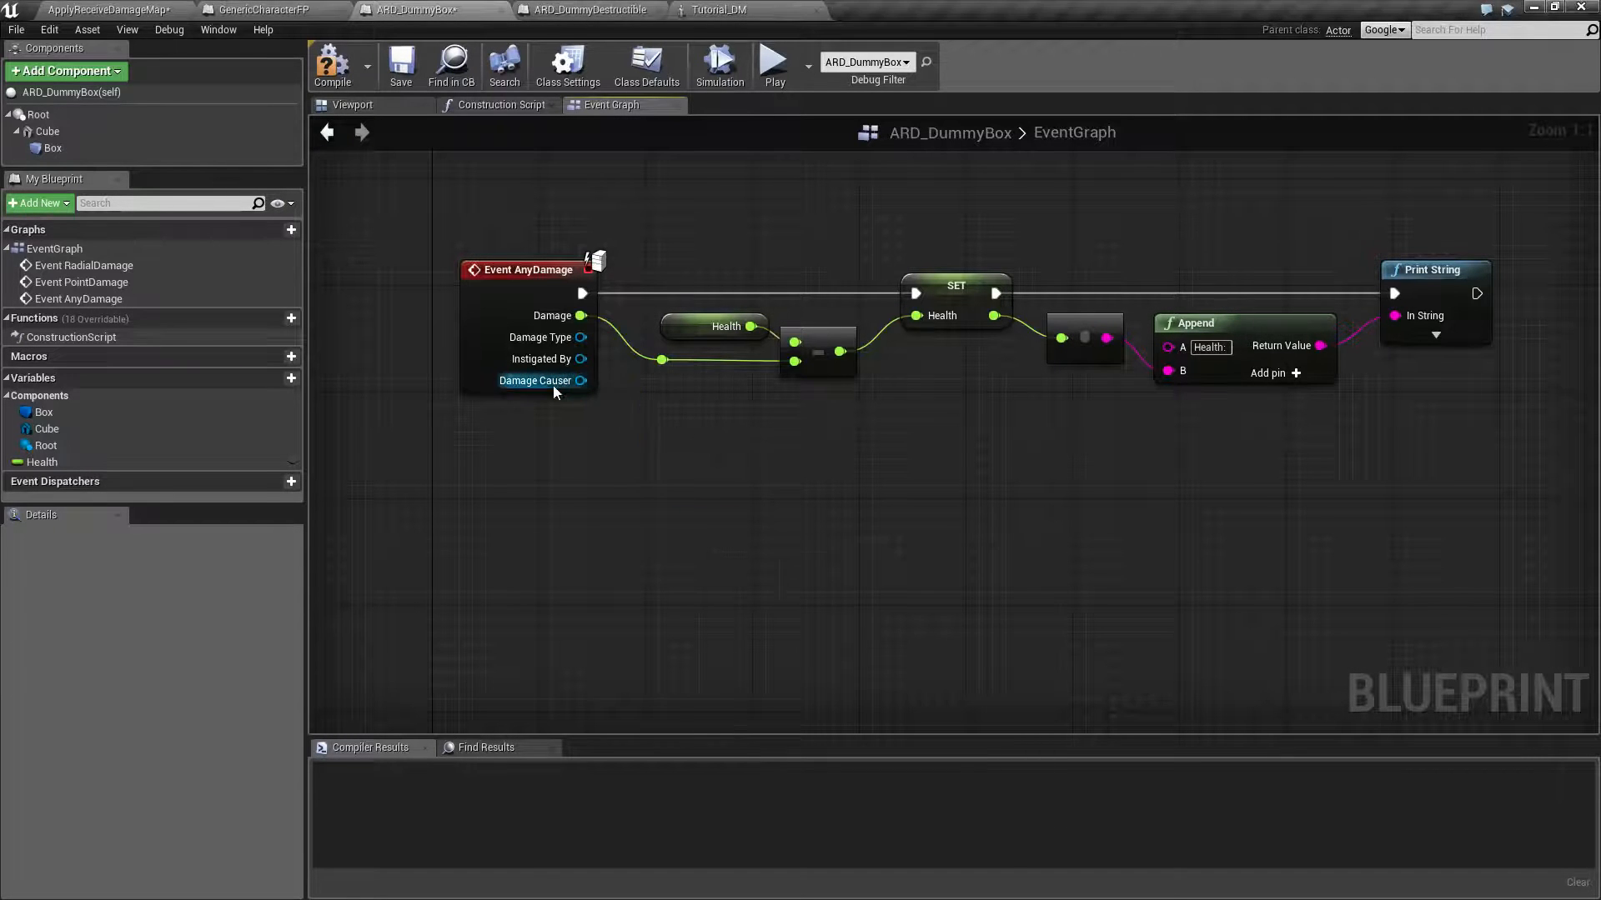
key(Escape)
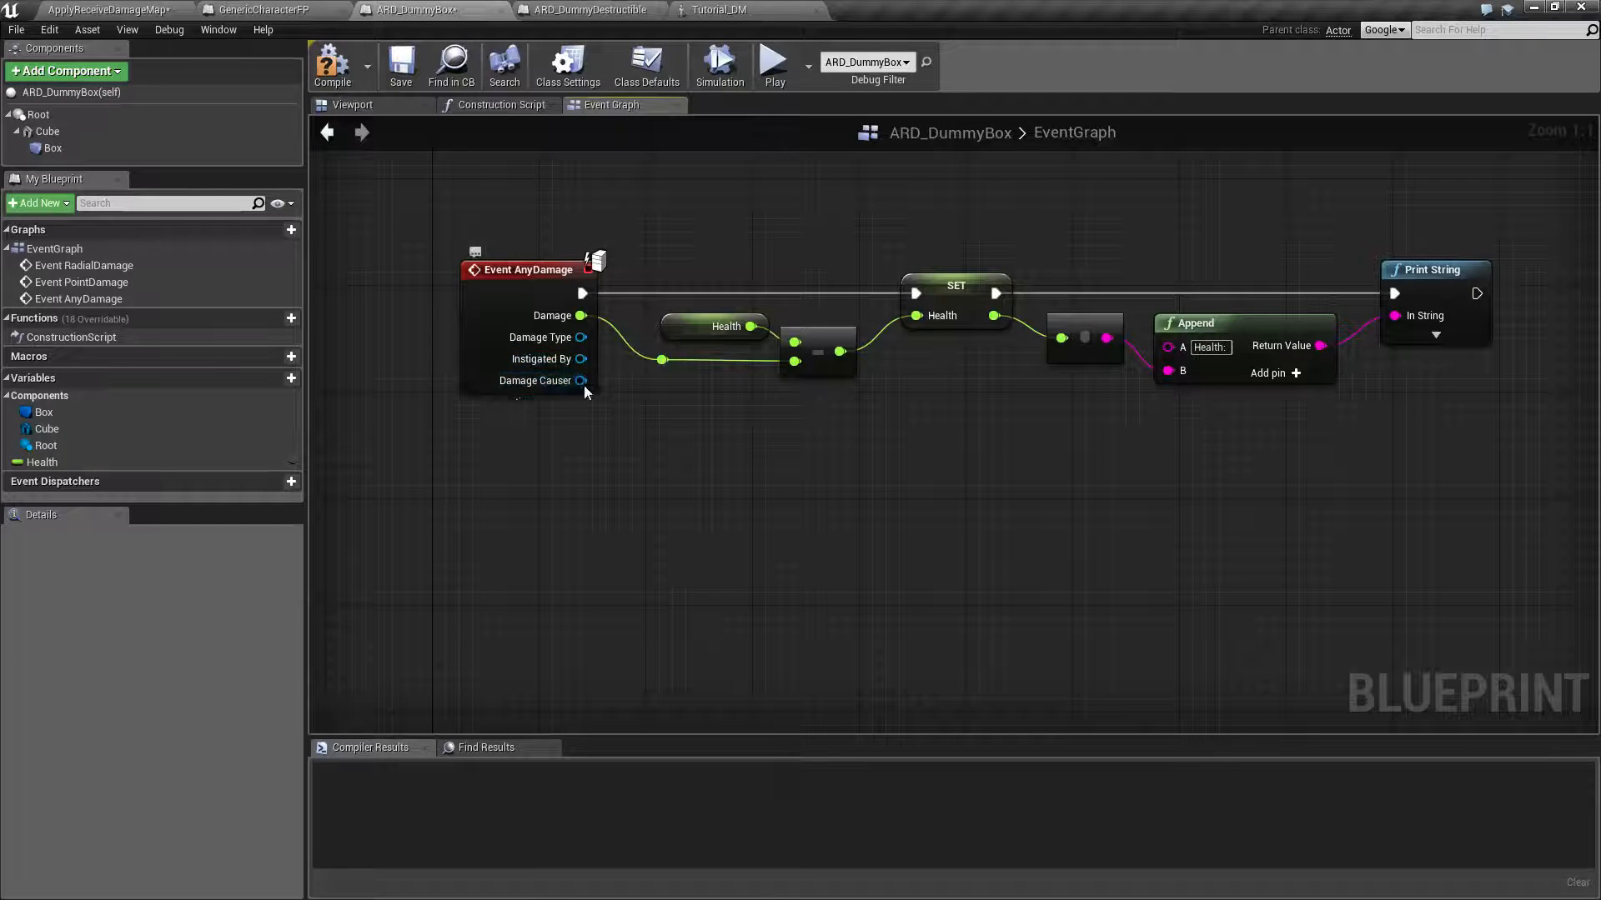
drag(580, 381, 635, 477)
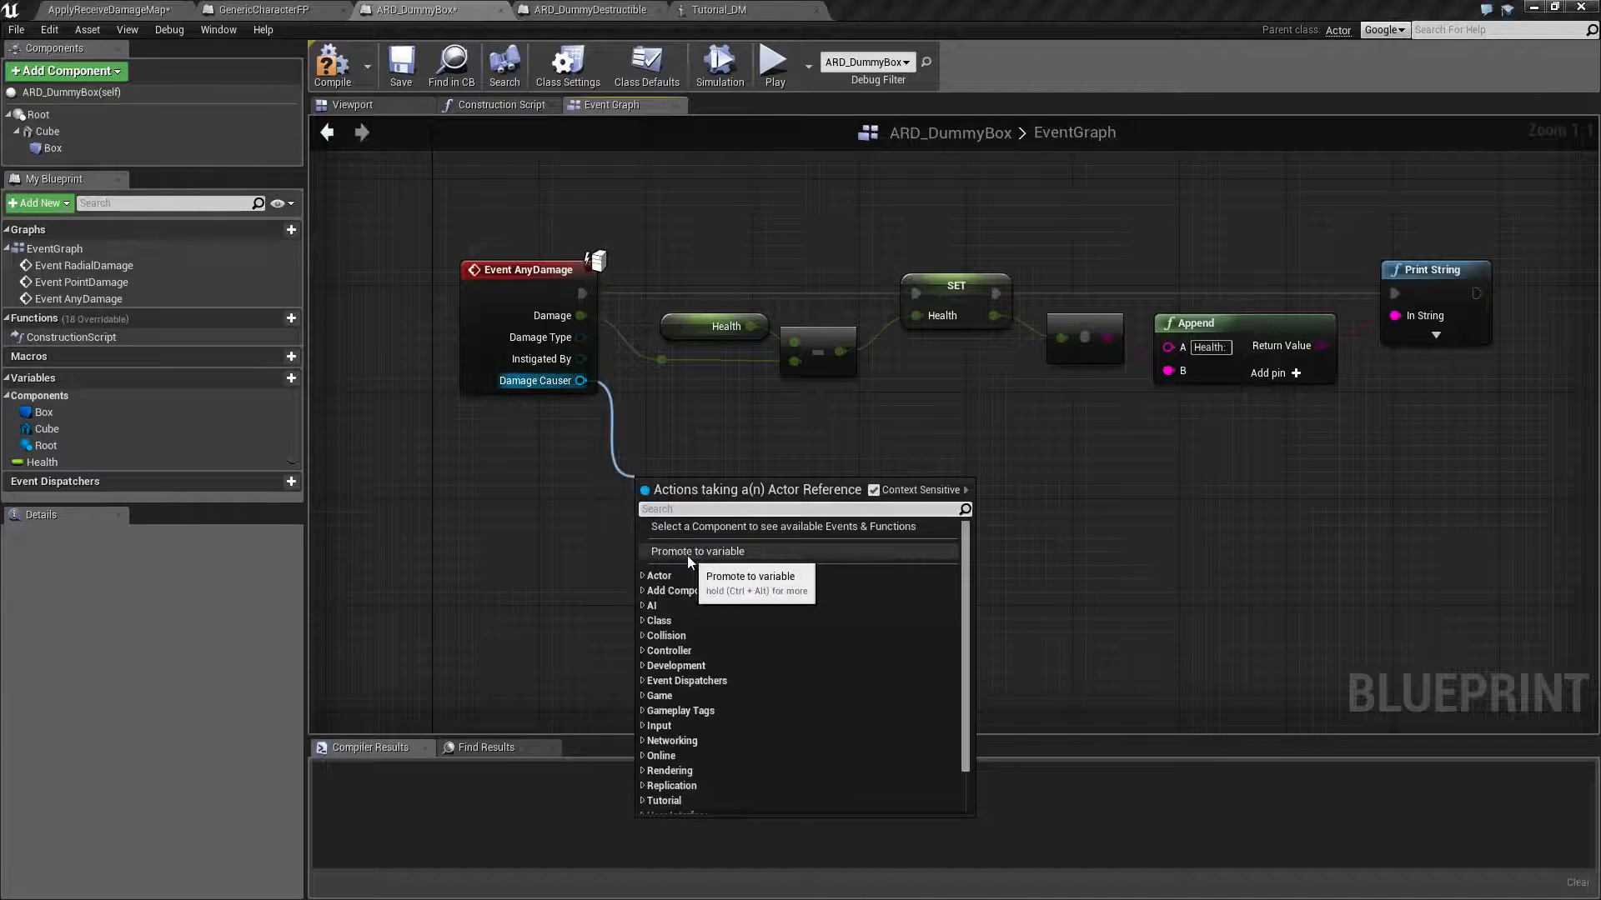
scroll(686, 600, down, 2)
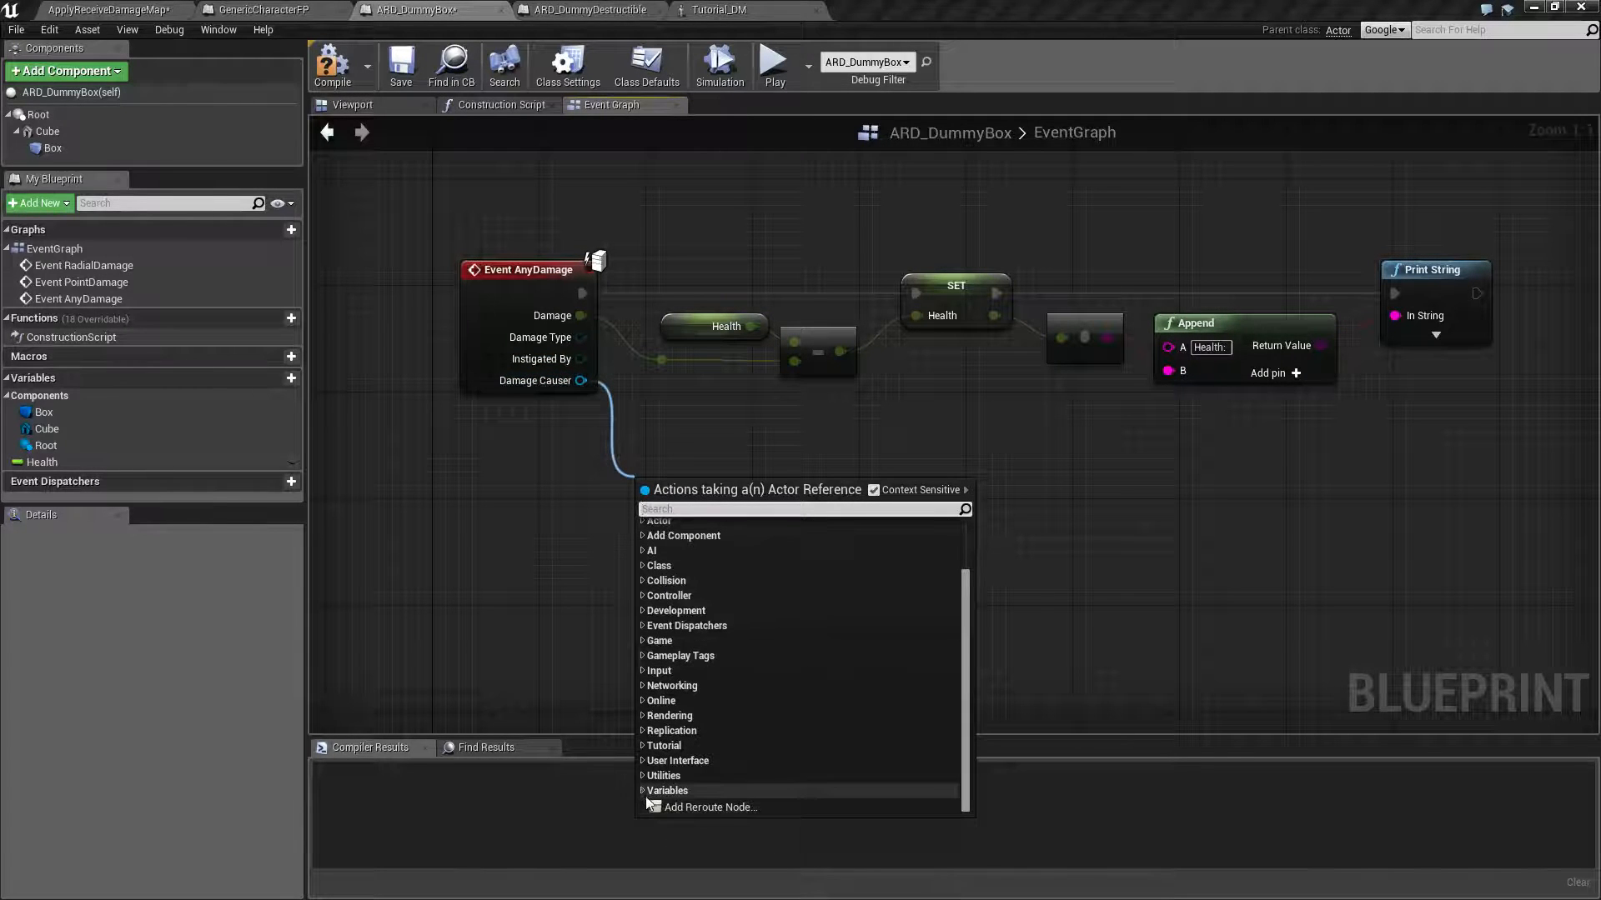
click(667, 791)
click(674, 745)
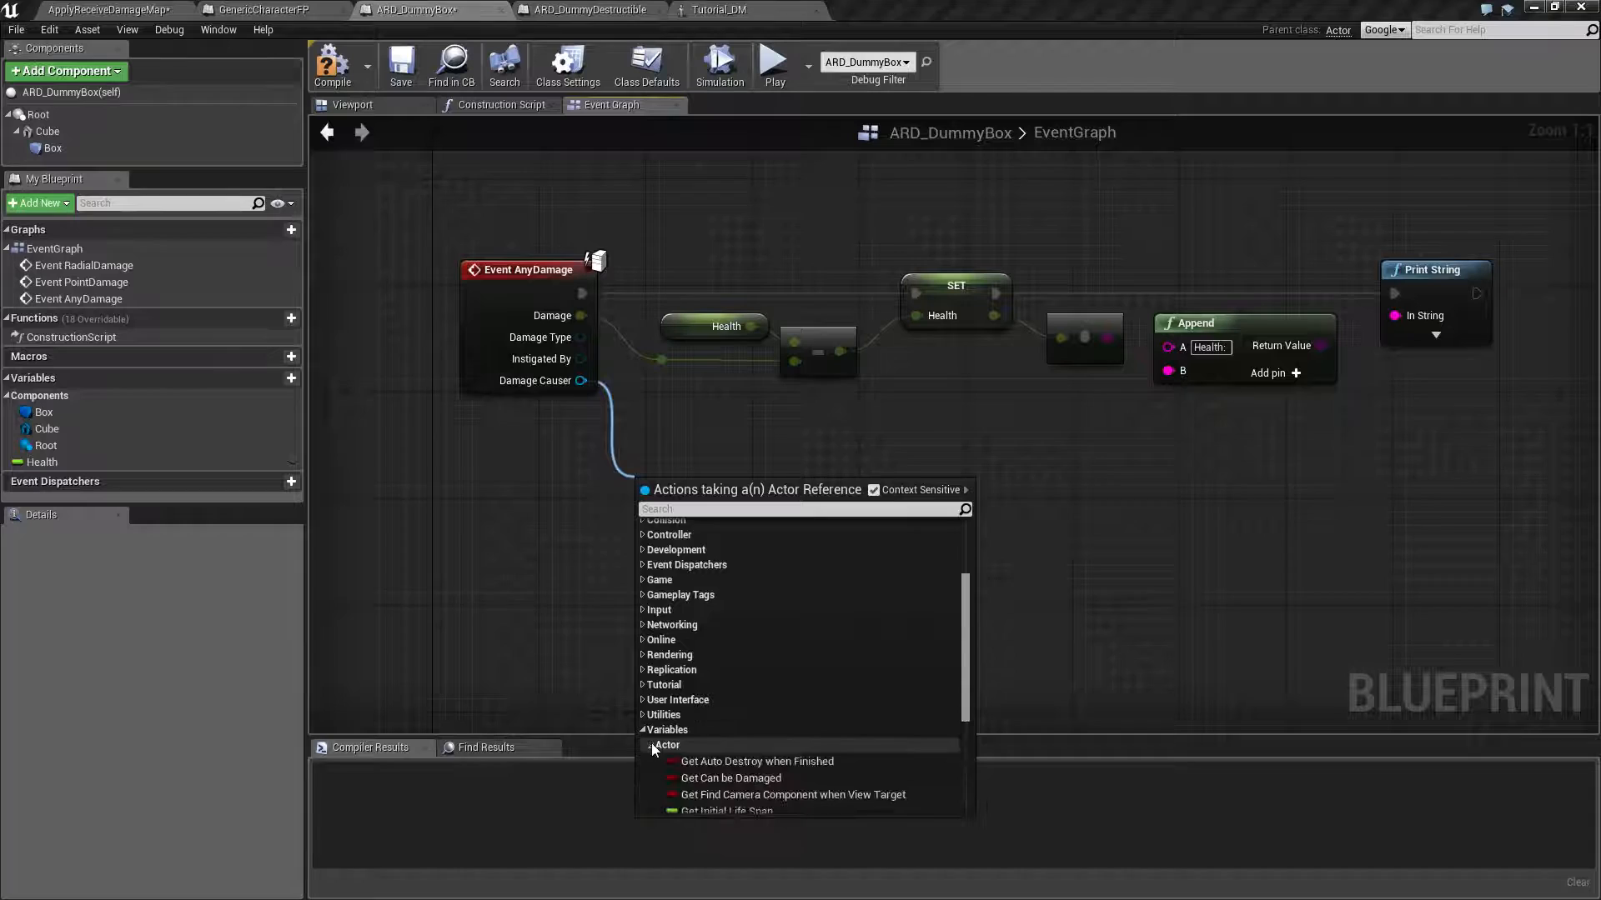
scroll(704, 765, down, 3)
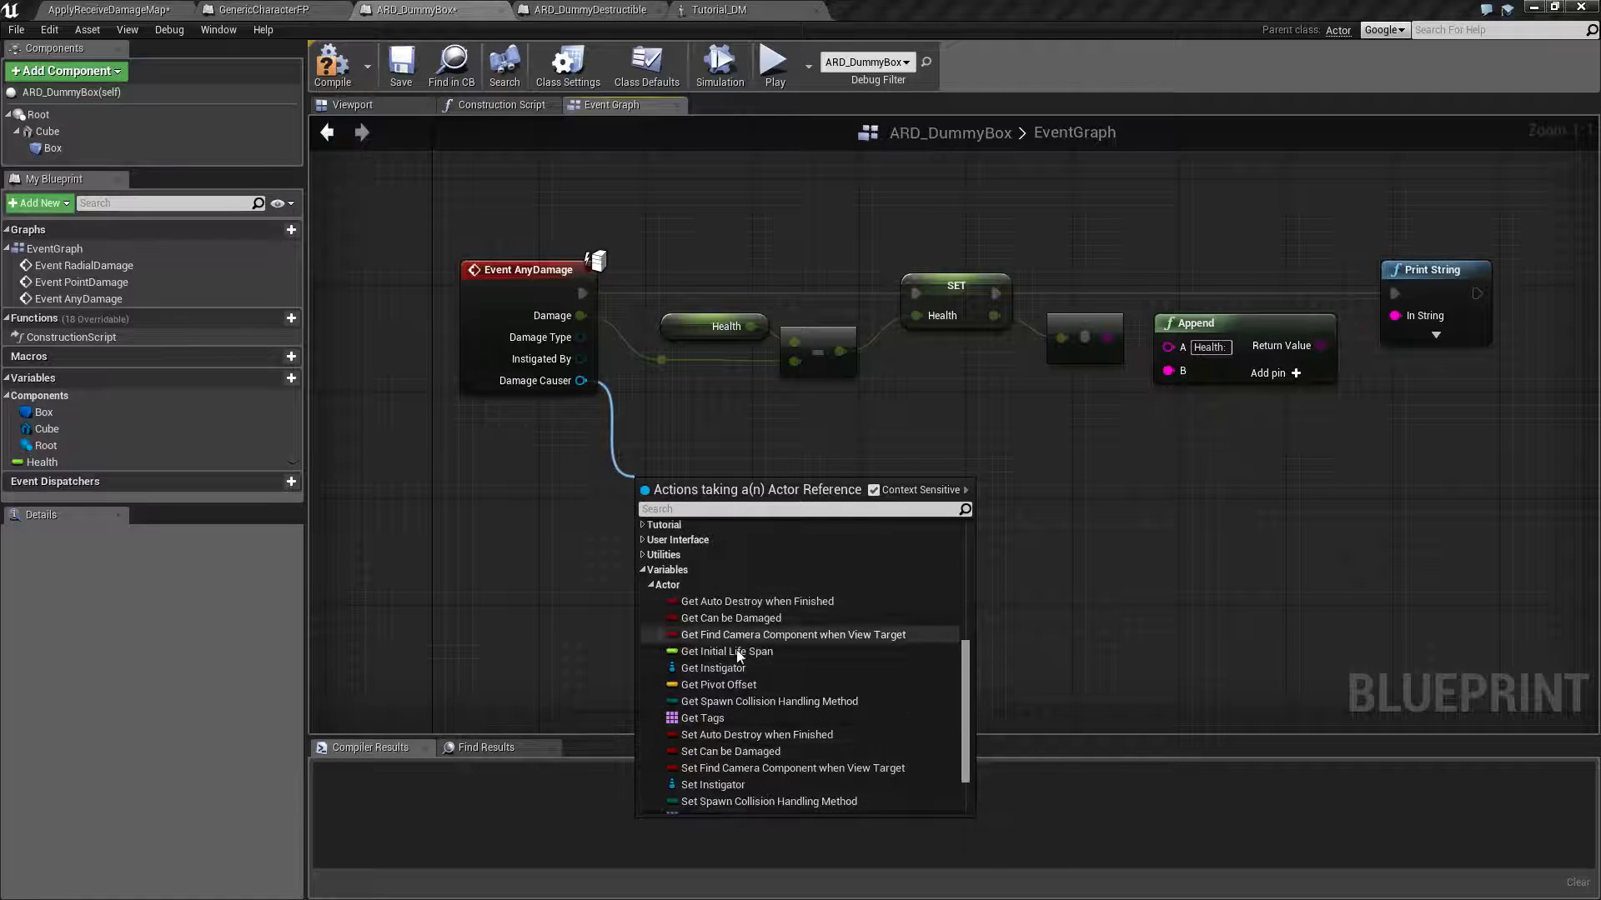
click(606, 638)
right_drag(810, 494, 742, 501)
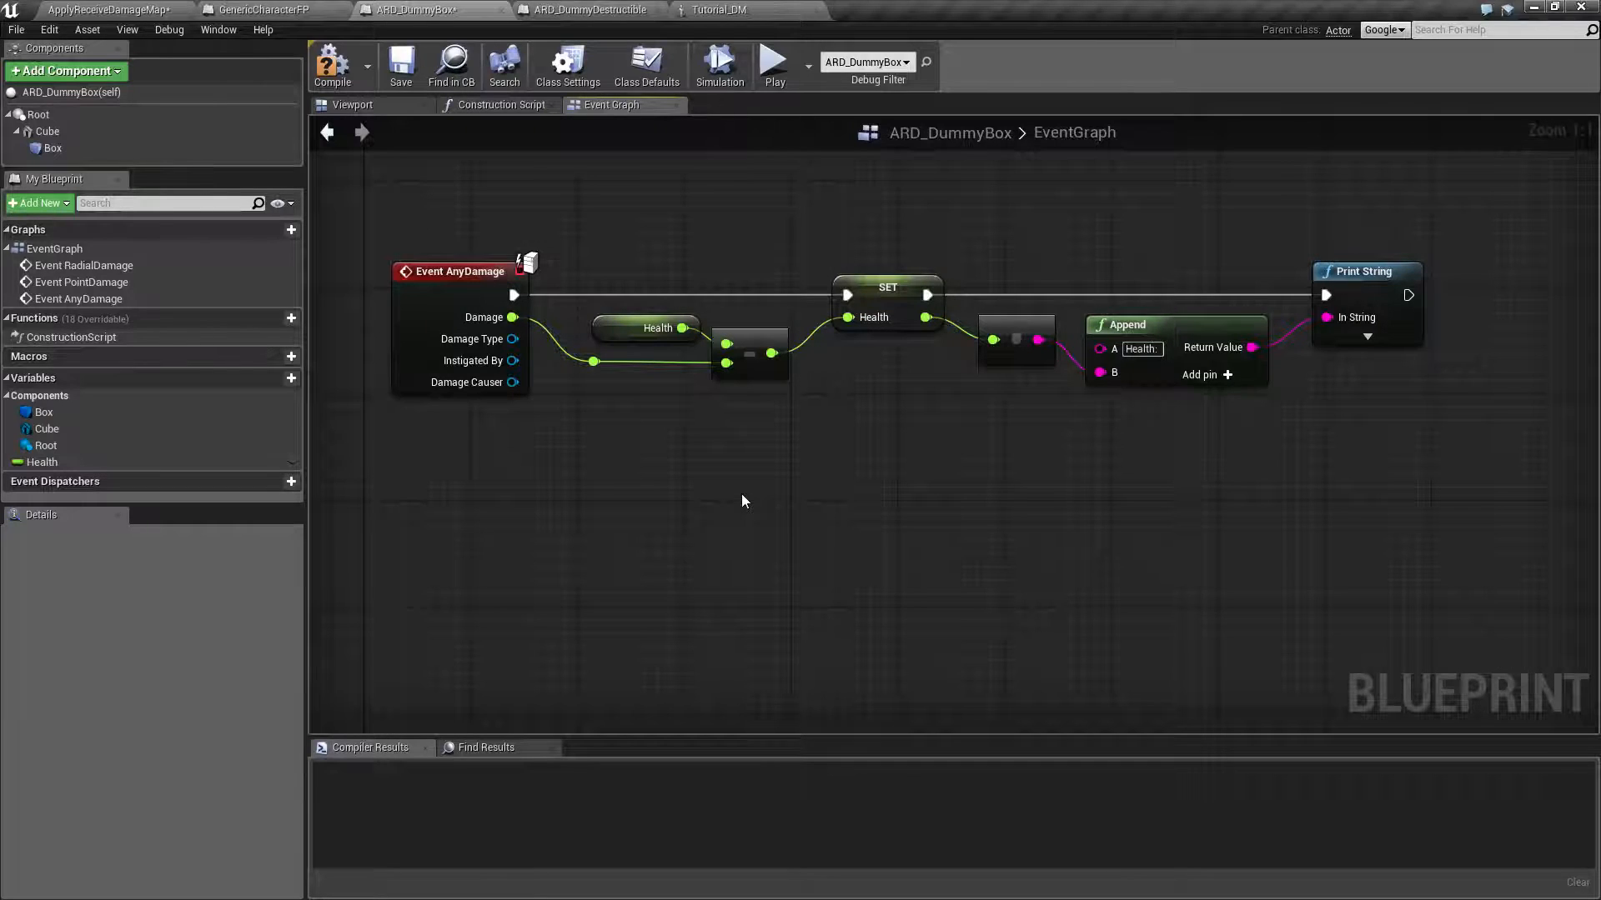
Step: Compile ARD_DummyBox, switch to ApplyReceiveDamageMap and start playing
click(331, 65)
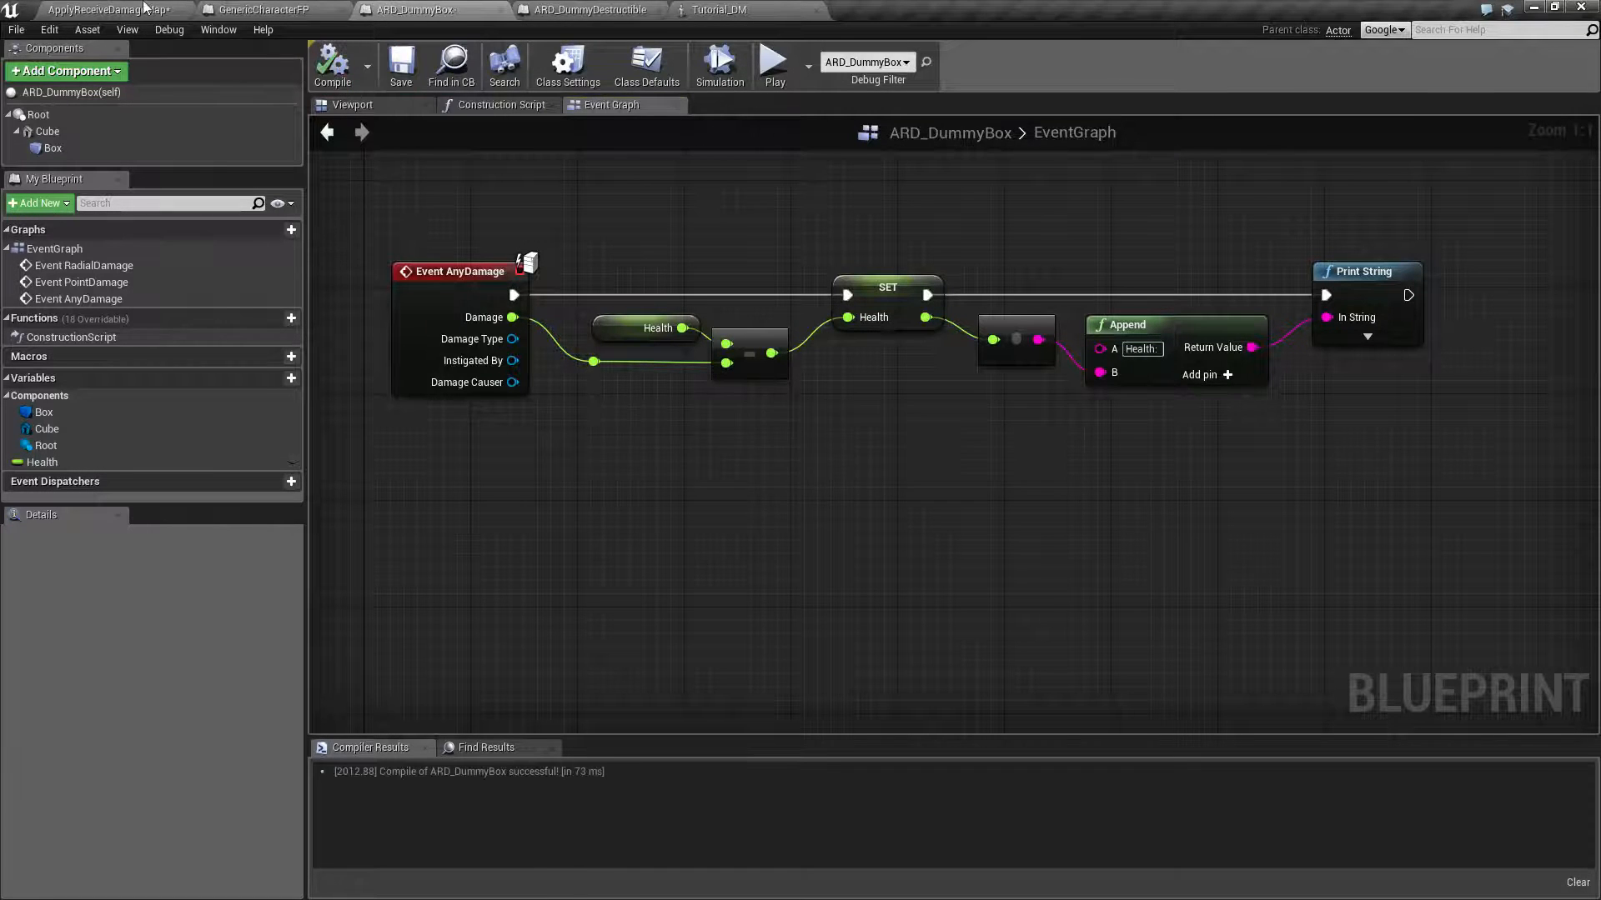
click(108, 9)
click(811, 65)
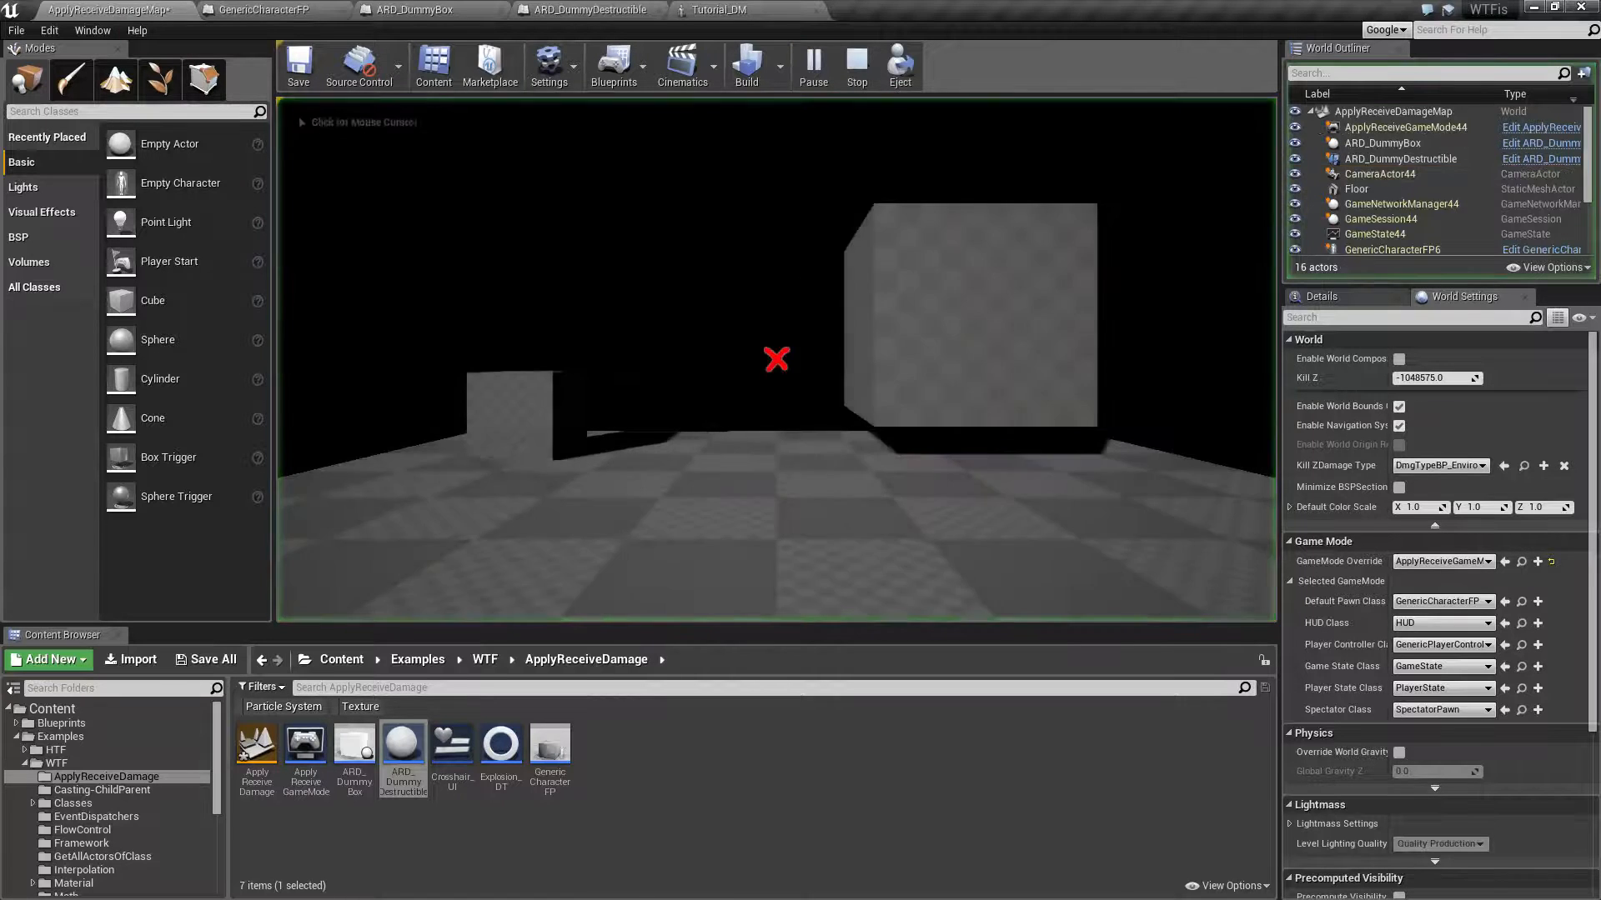
Step: Shoot the dummy box until its printed Health reaches 0, then end the play session
click(775, 361)
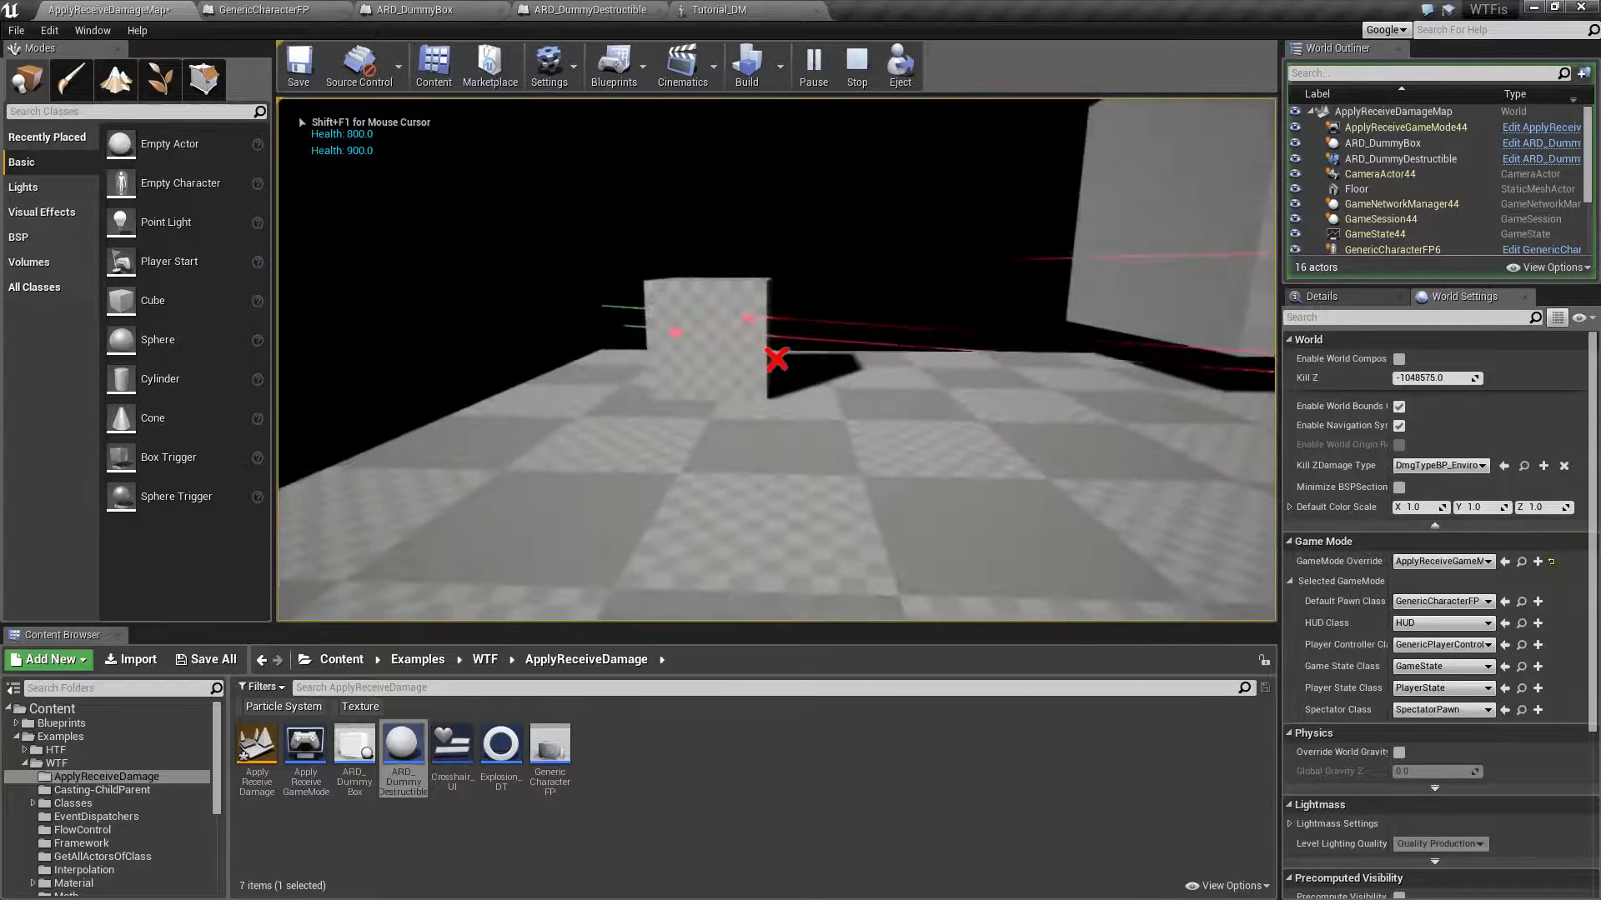
click(775, 360)
click(775, 360)
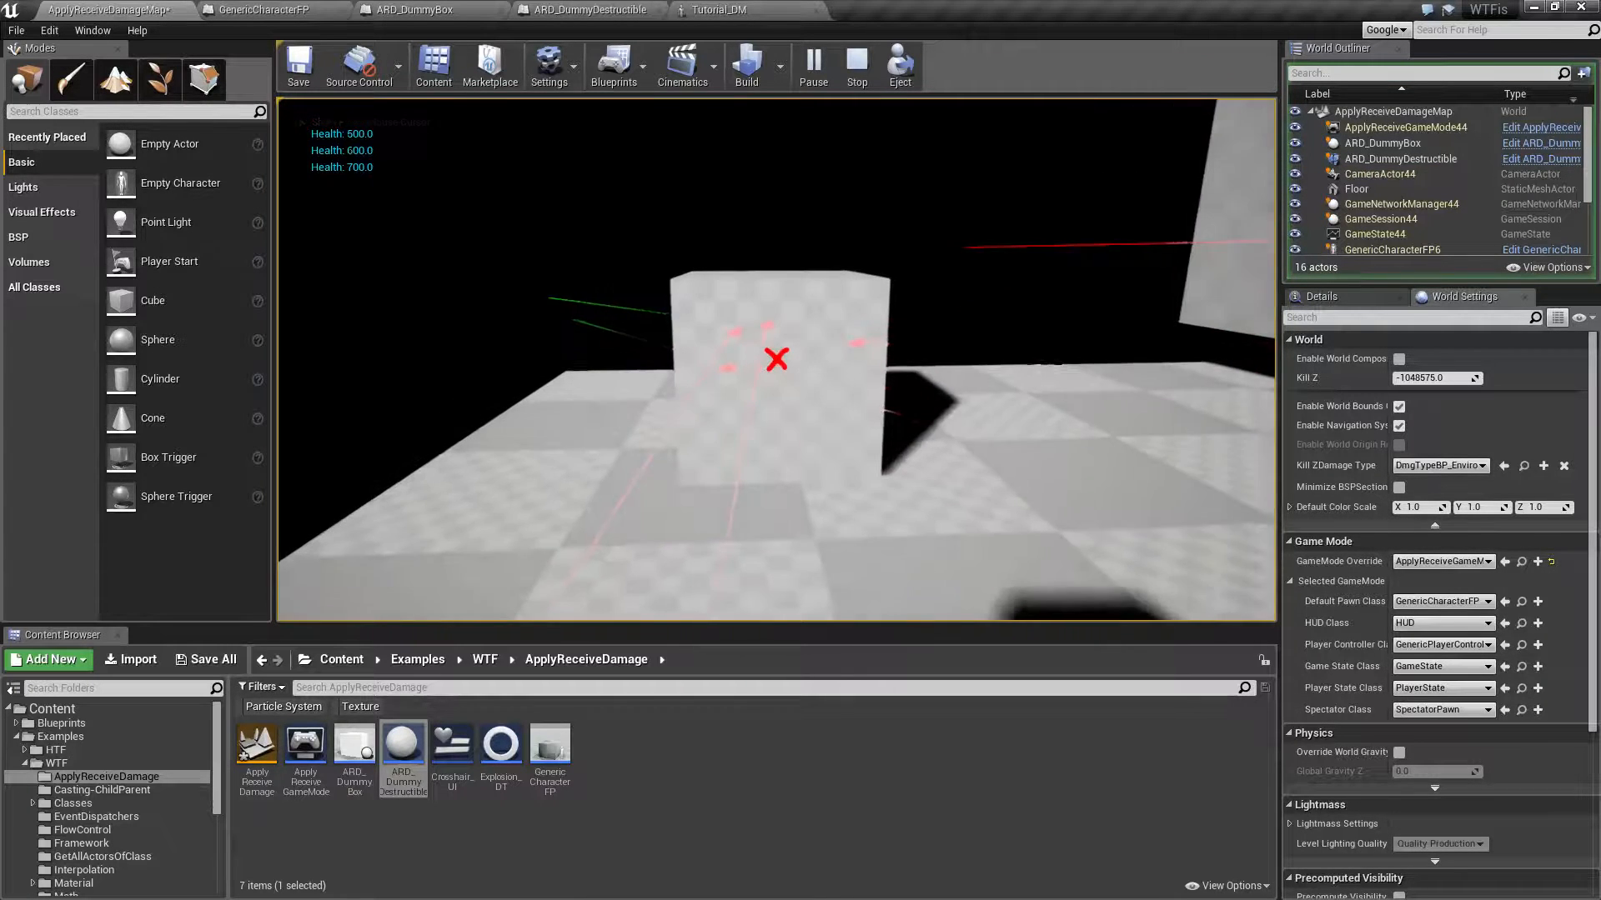
click(775, 361)
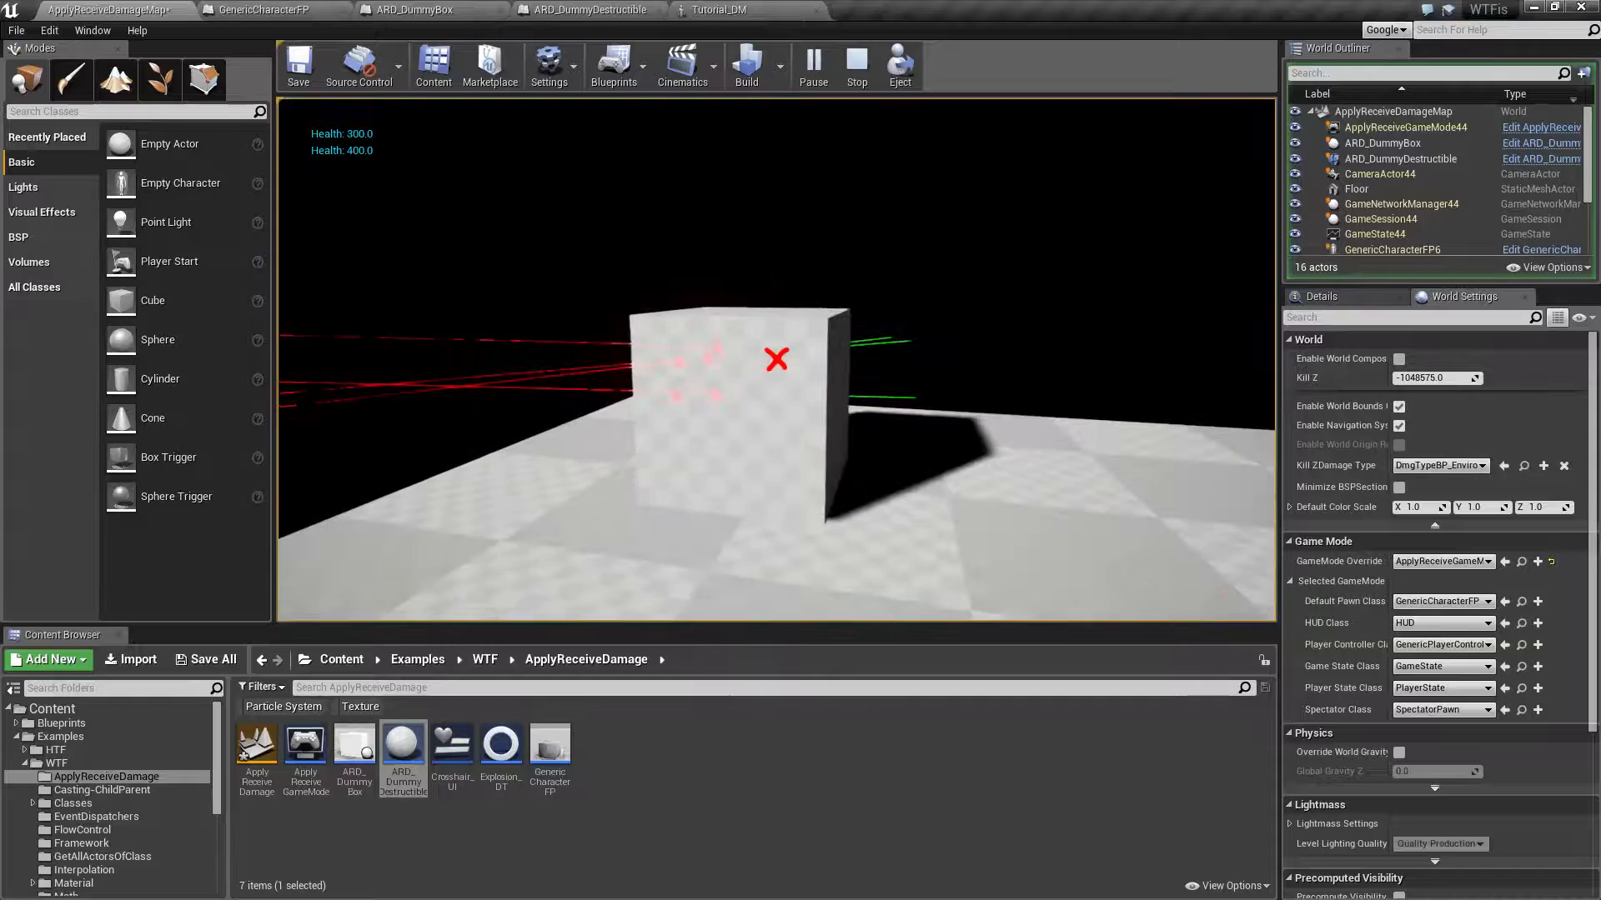
click(776, 360)
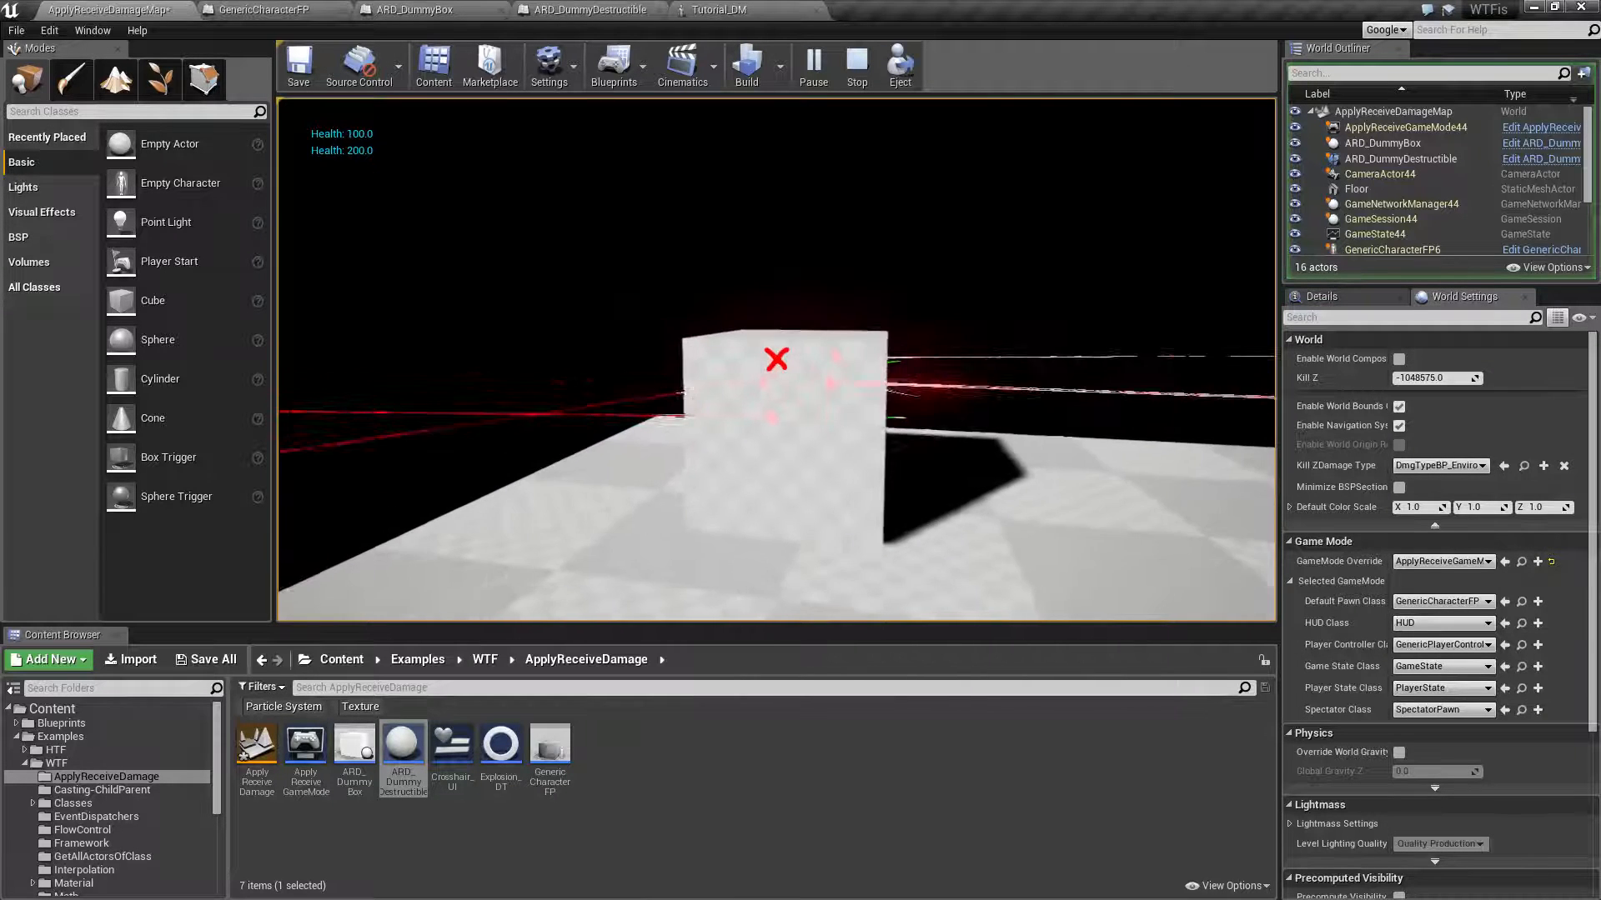
click(775, 360)
click(776, 360)
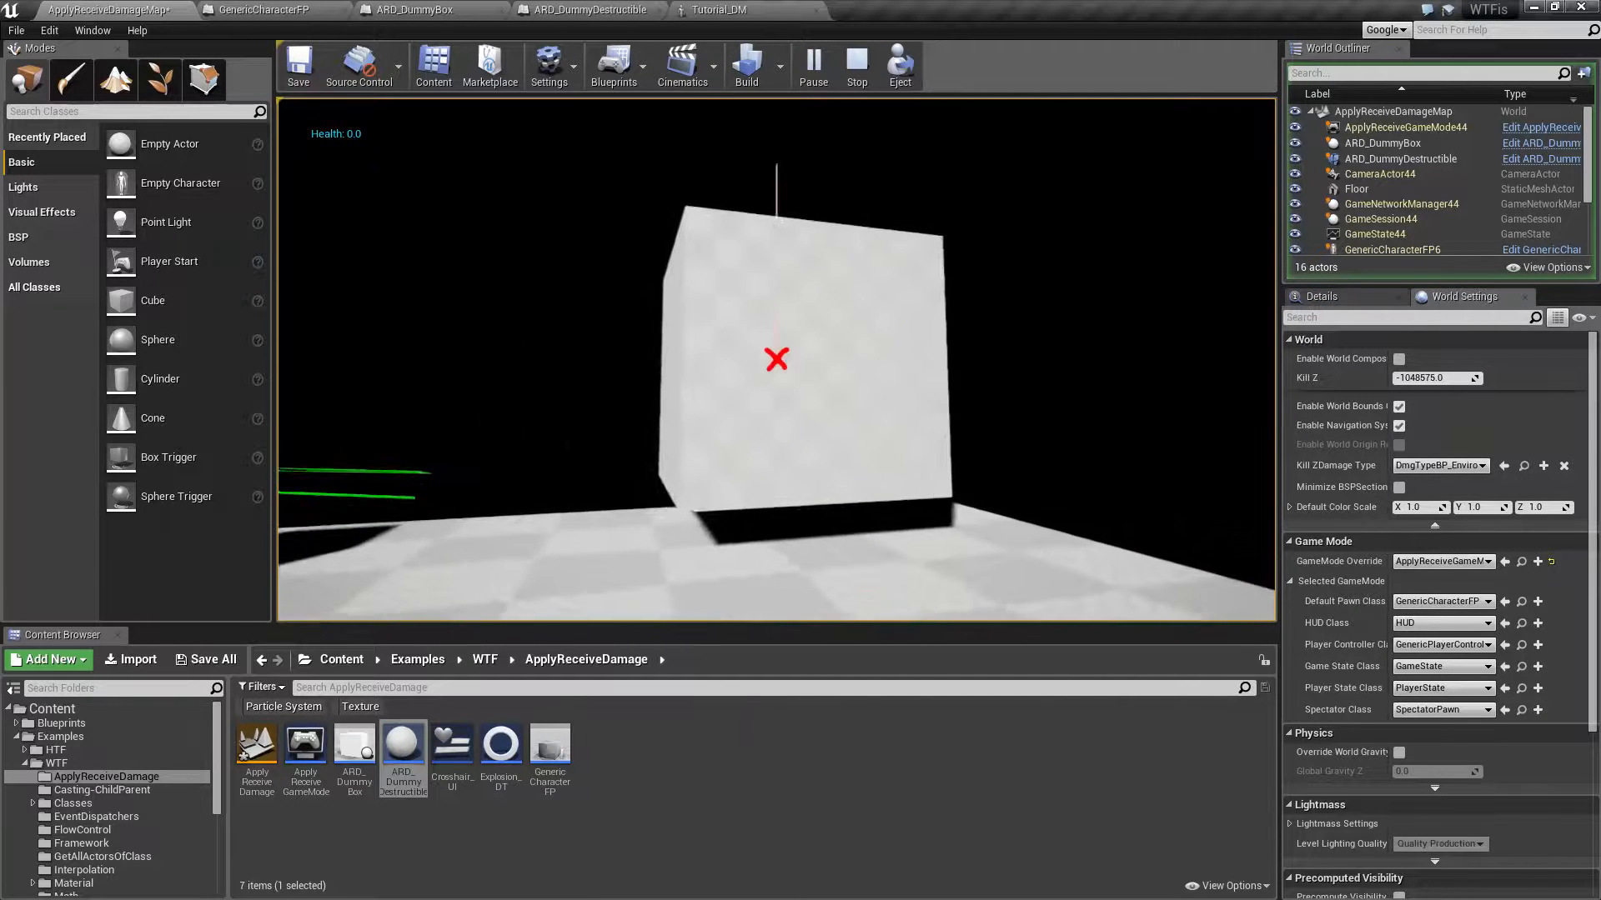
click(775, 361)
click(776, 360)
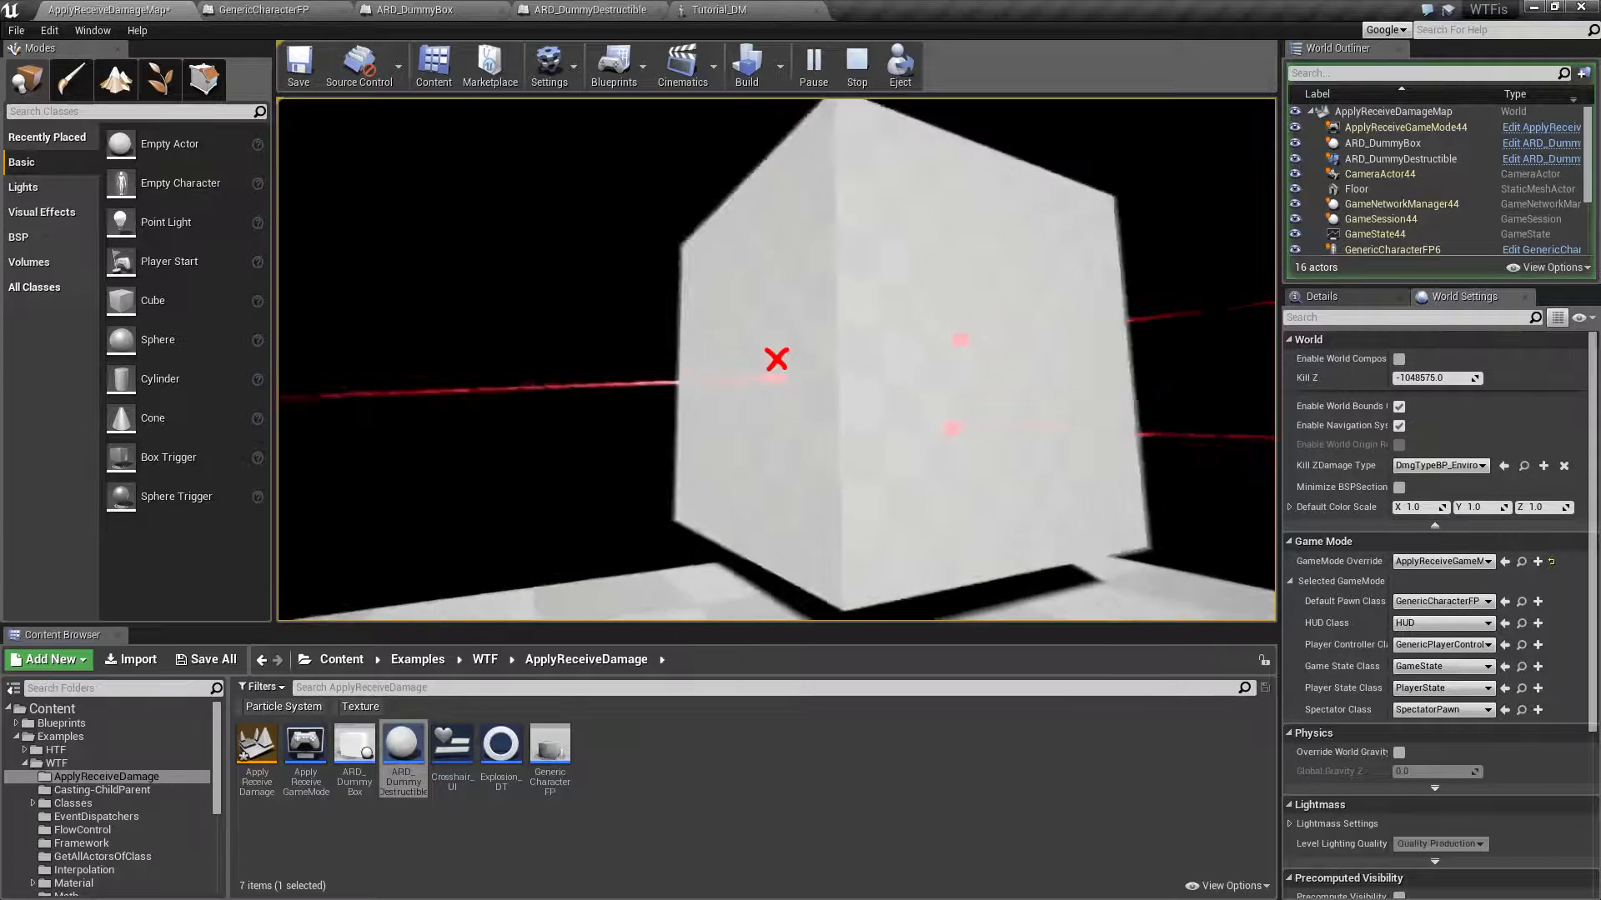
key(s)
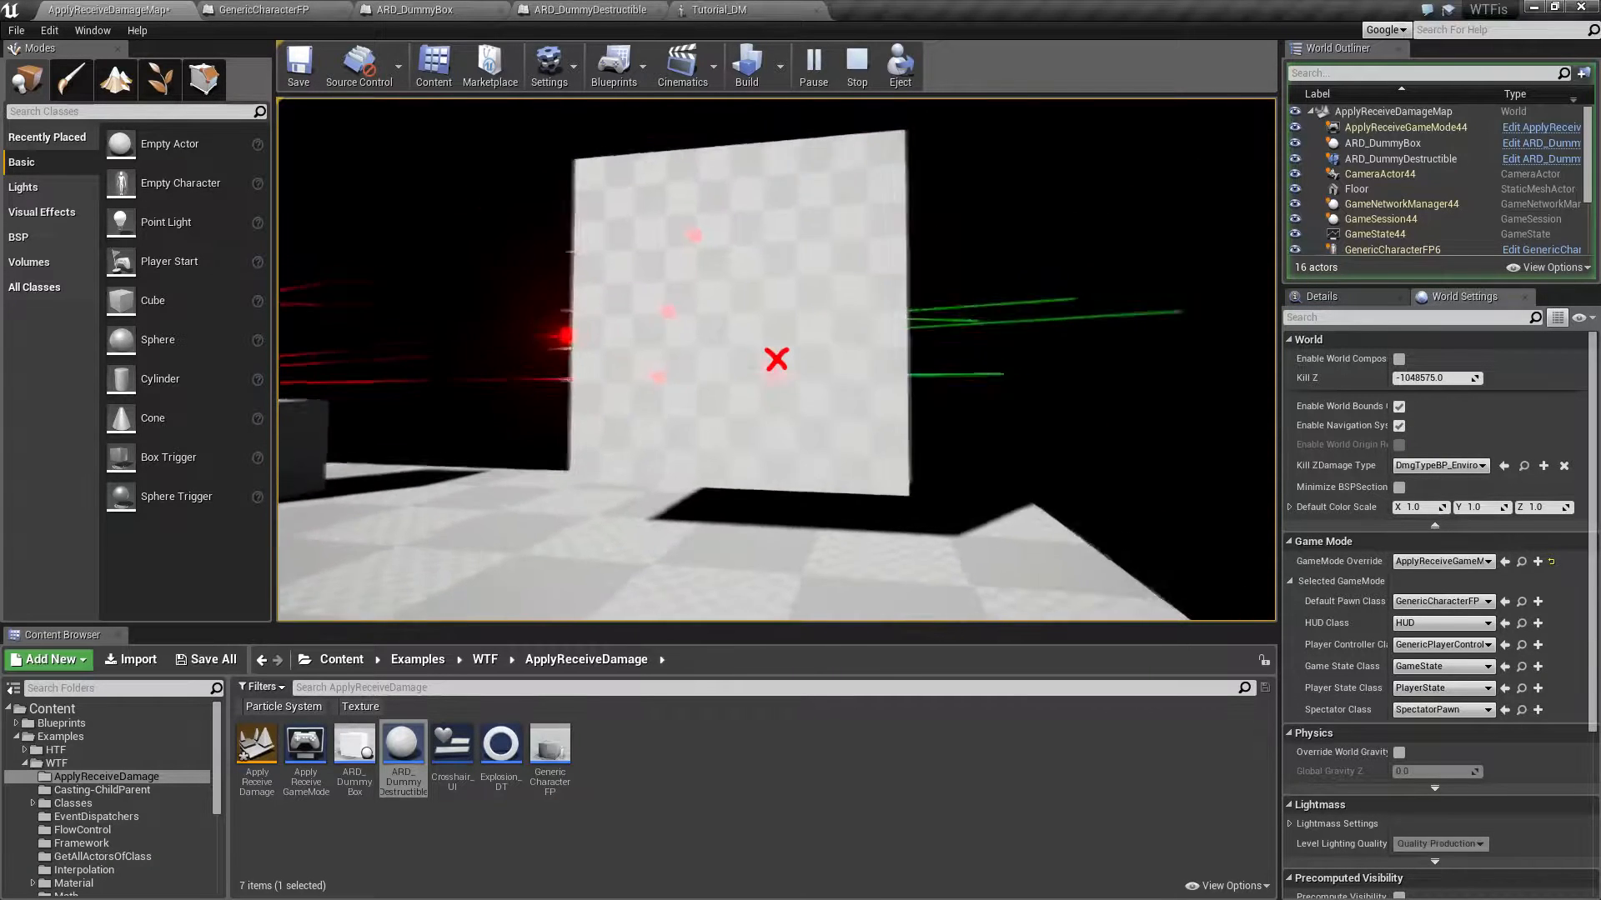
key(Escape)
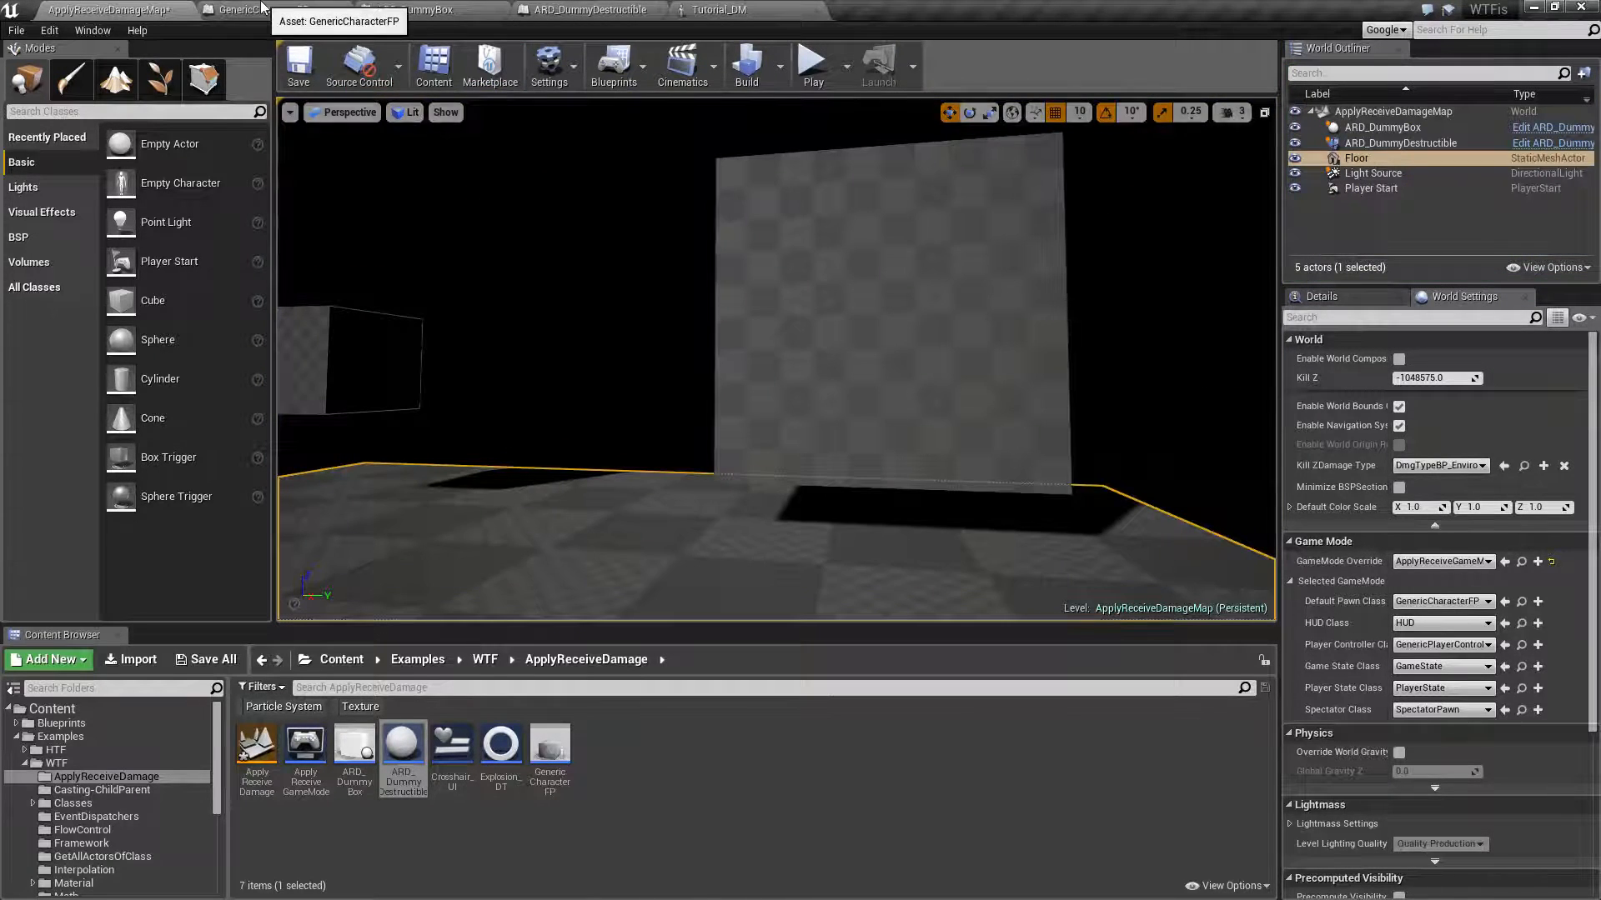
Step: Select Apply Damage in GenericCharacterFP's graph to review its server-only tooltip, Base Damage 100
click(262, 11)
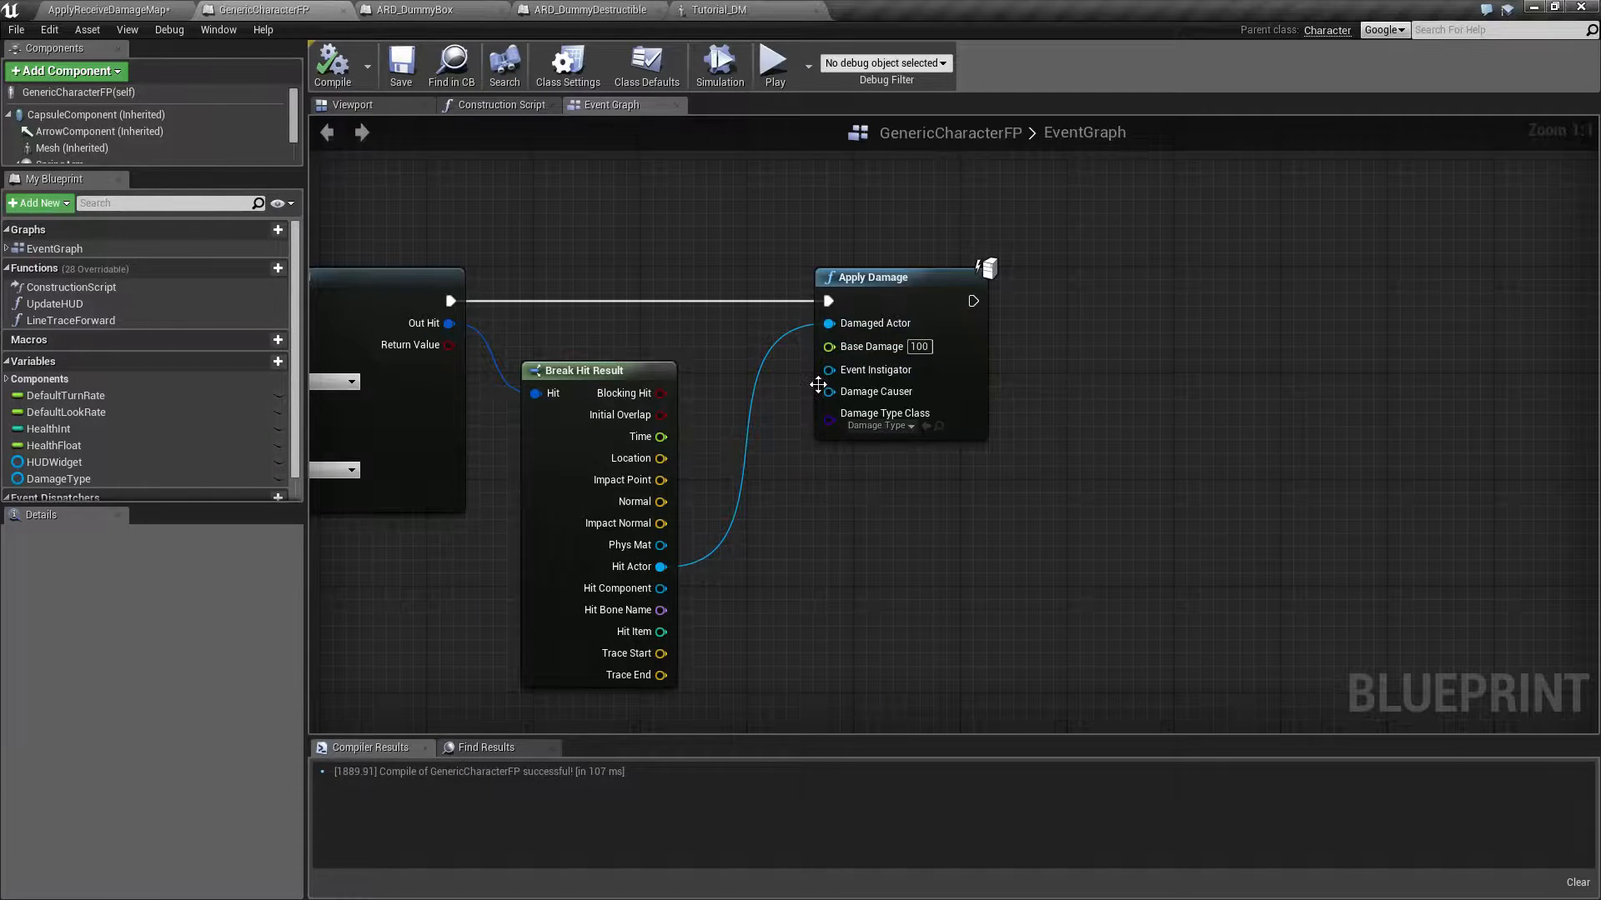
mouse_move(753, 236)
right_down()
mouse_move(676, 182)
mouse_move(658, 202)
right_up()
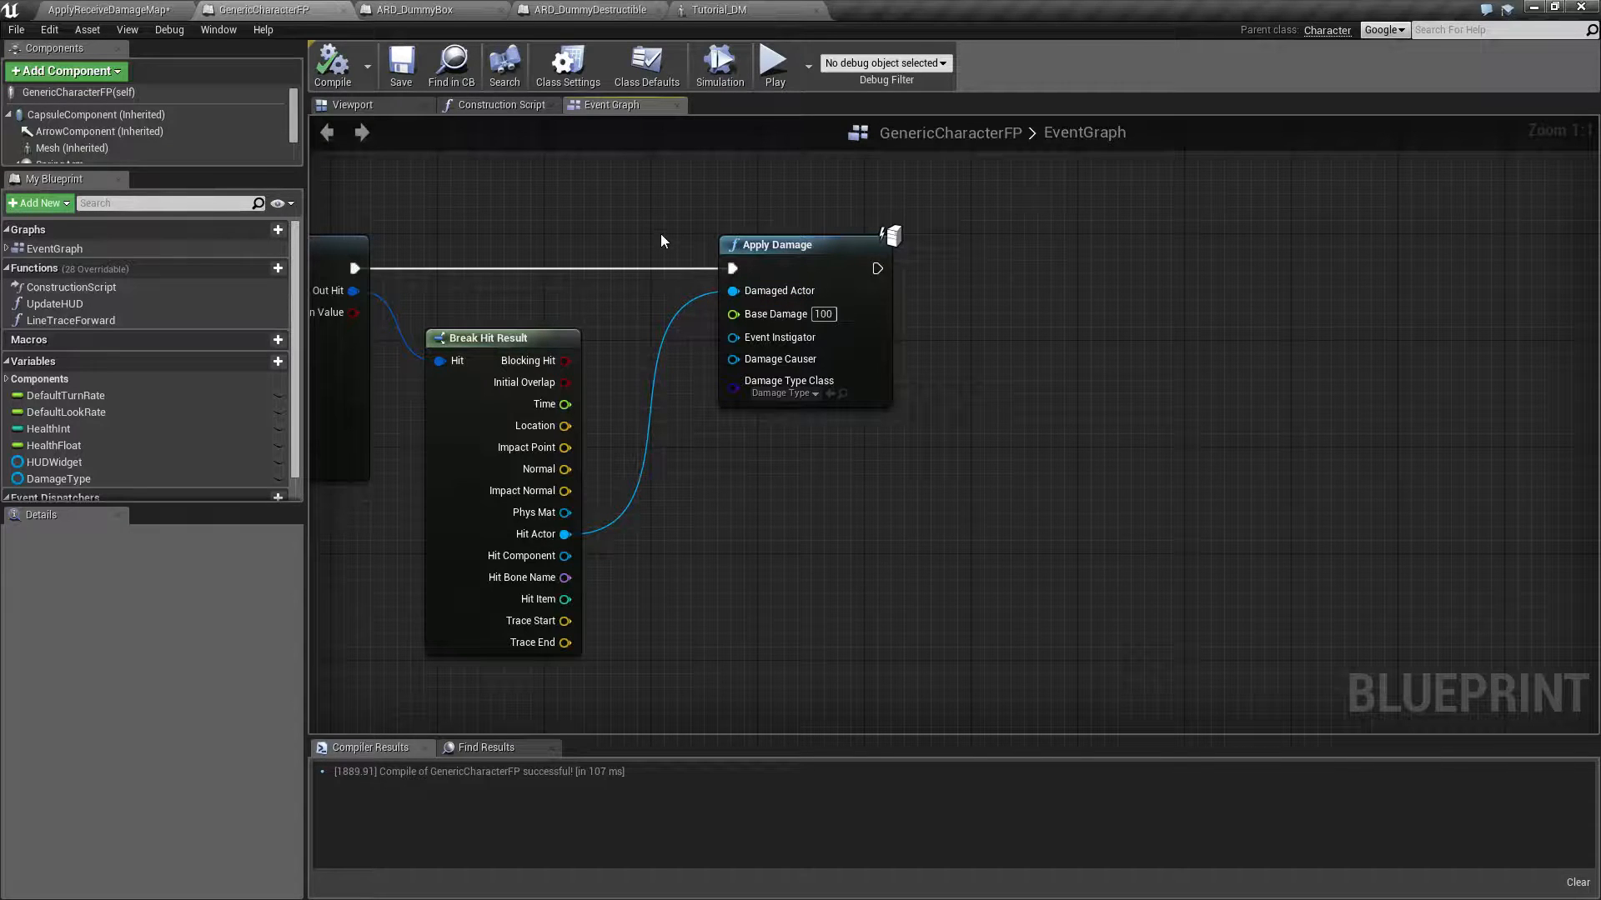
right_drag(662, 227, 678, 212)
drag(678, 207, 957, 446)
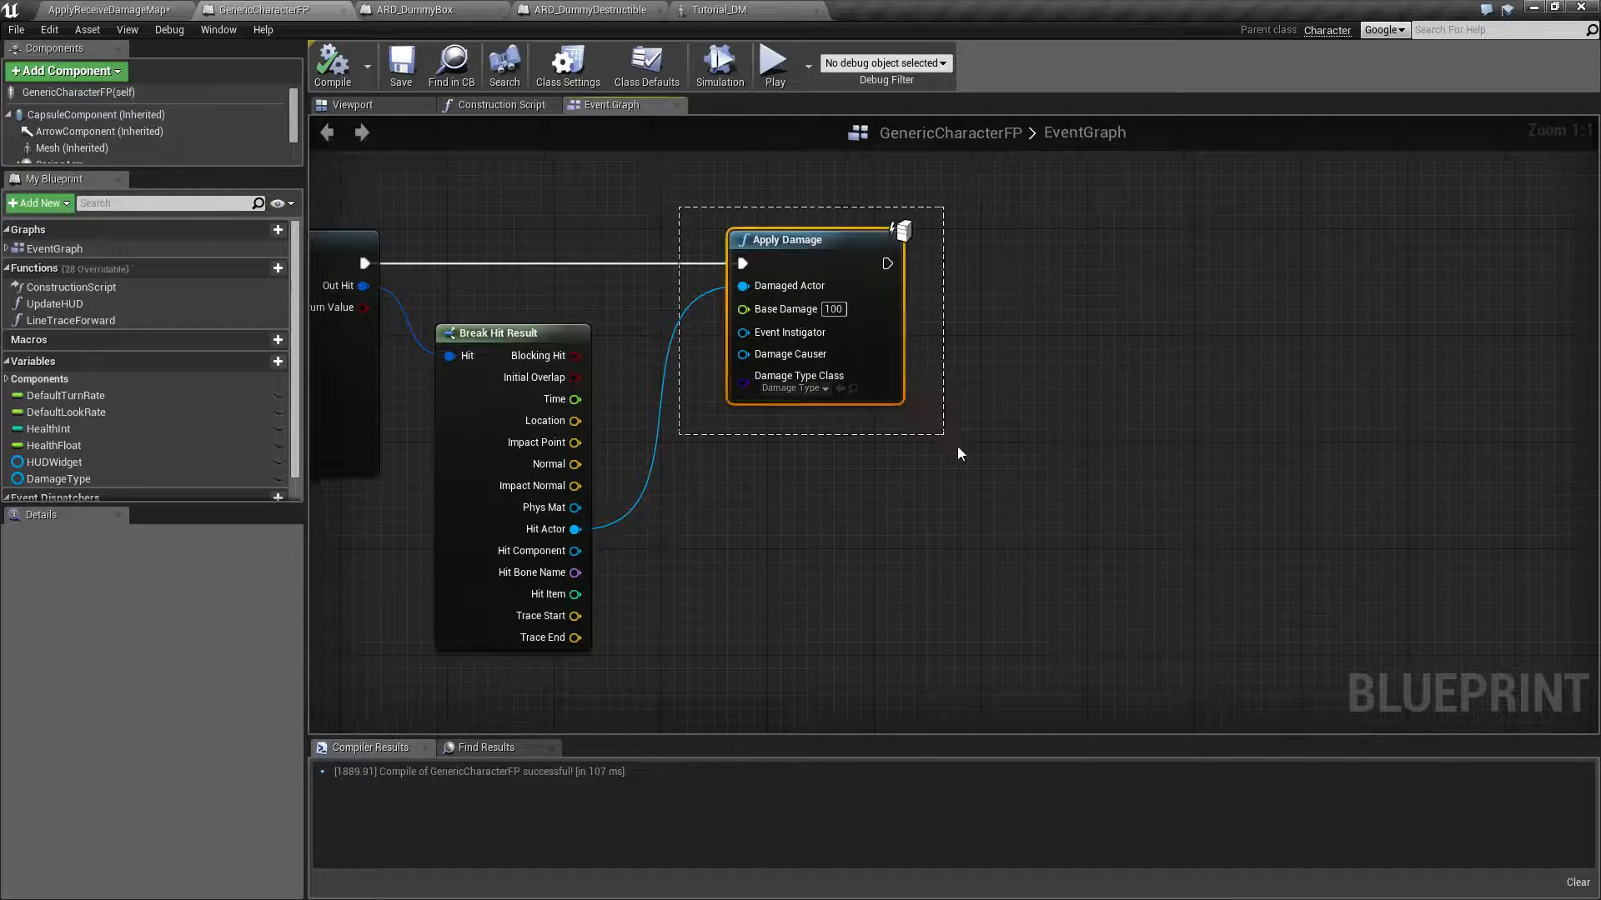
click(922, 440)
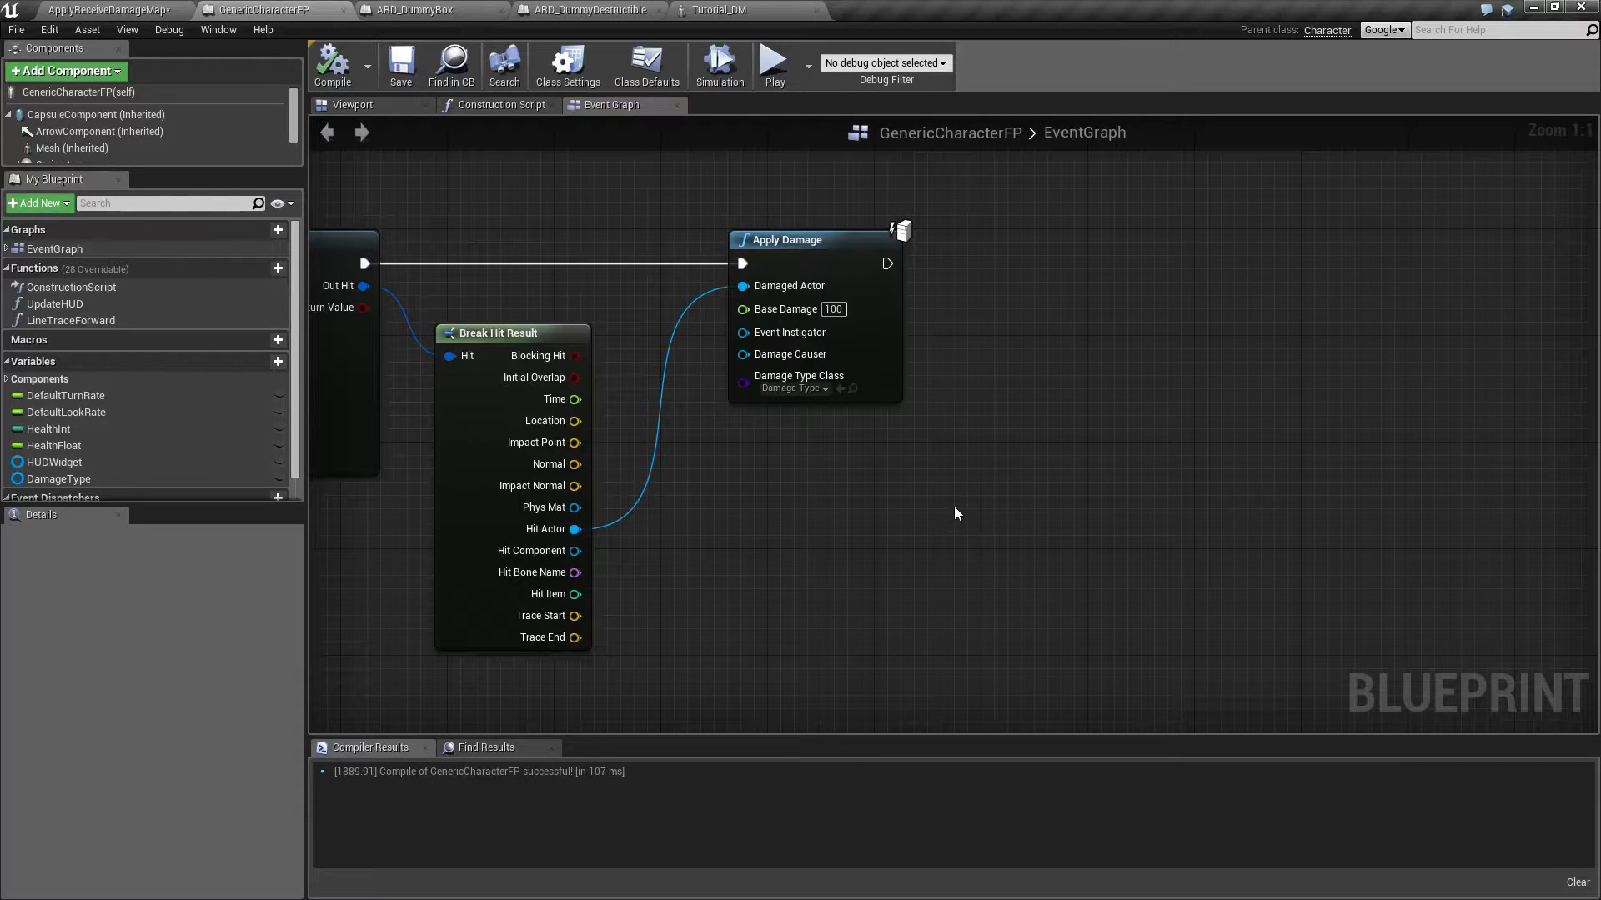
drag(954, 513, 875, 312)
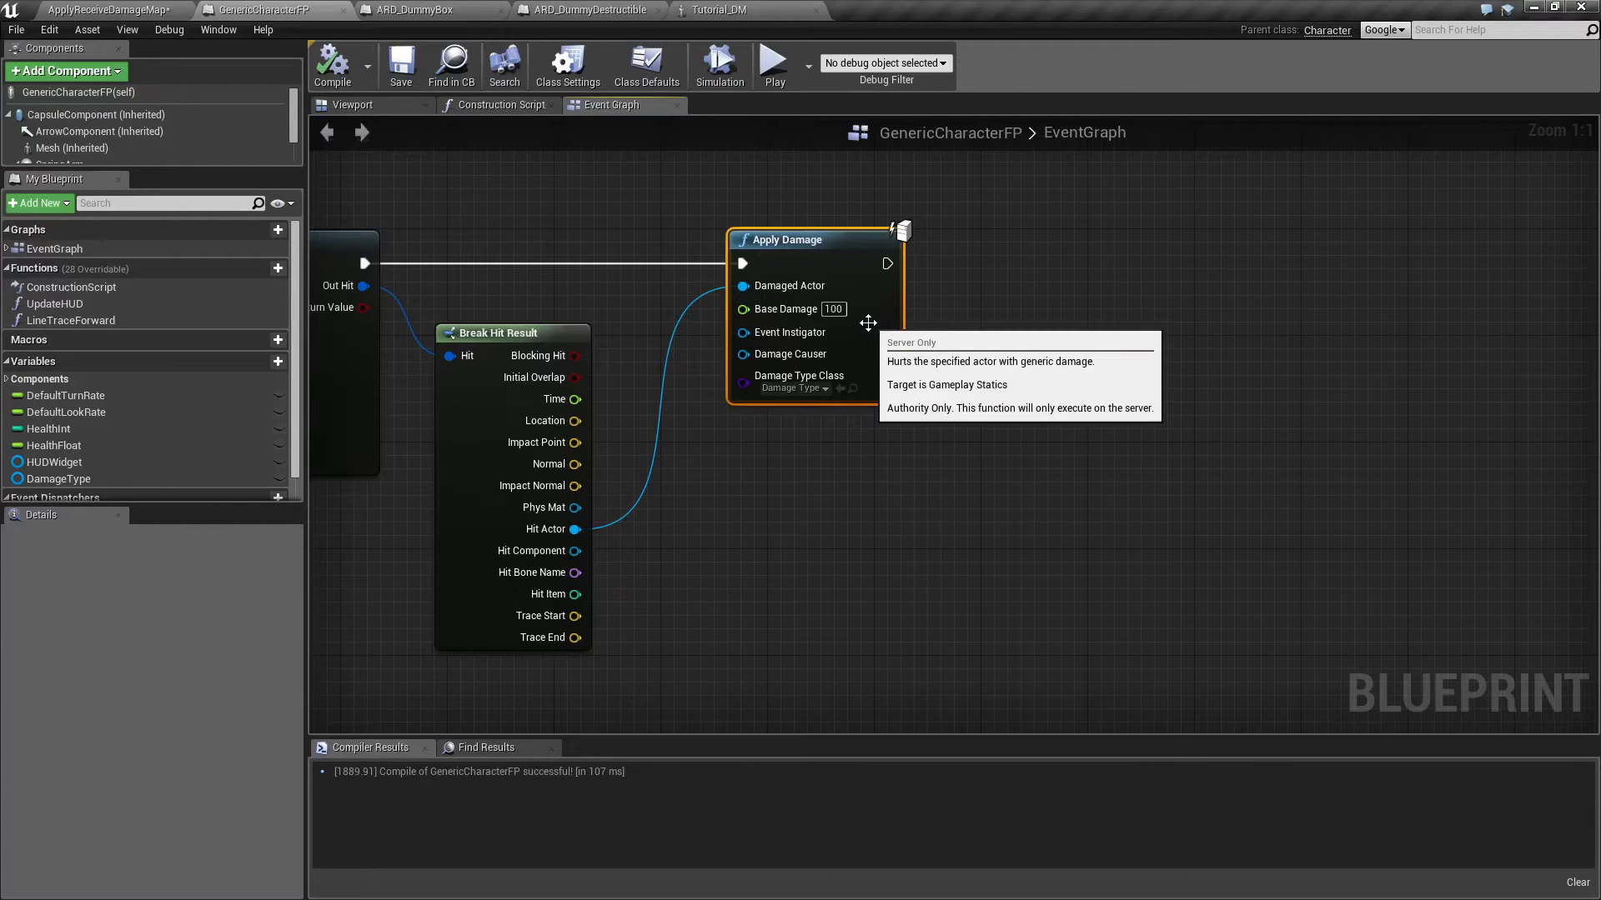
right_drag(838, 476, 879, 451)
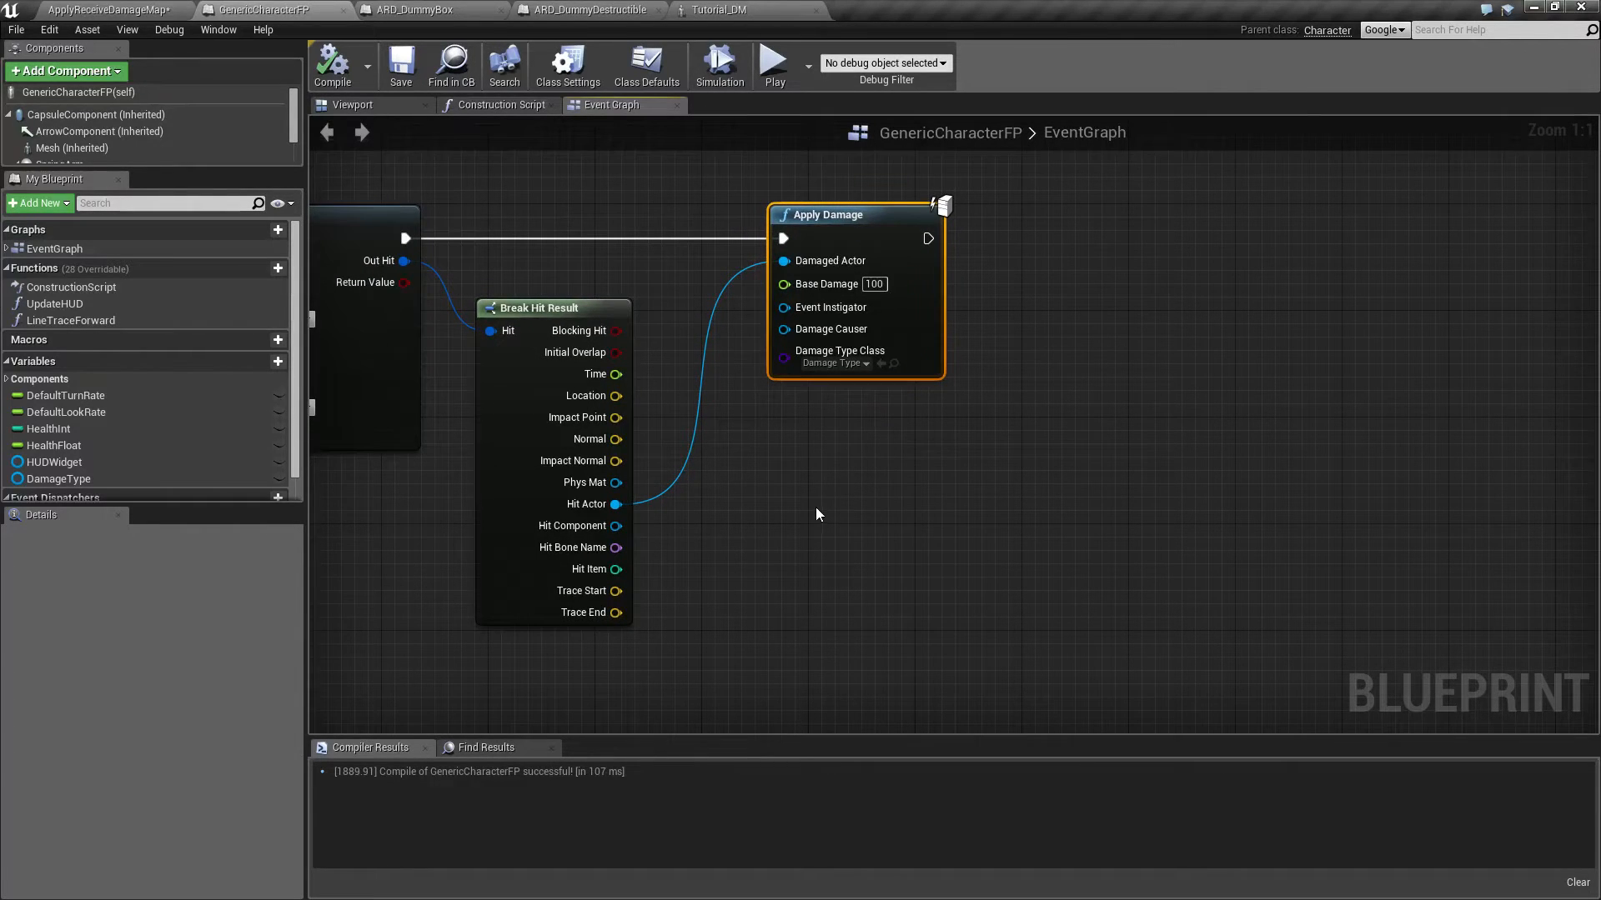